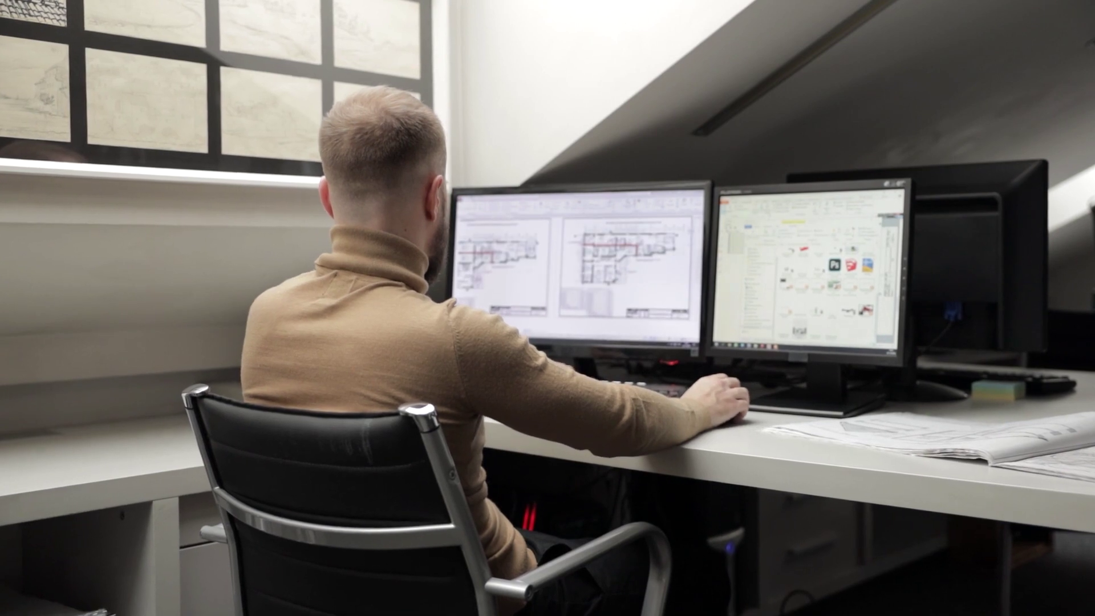
pyautogui.scroll(-2, 576, 268)
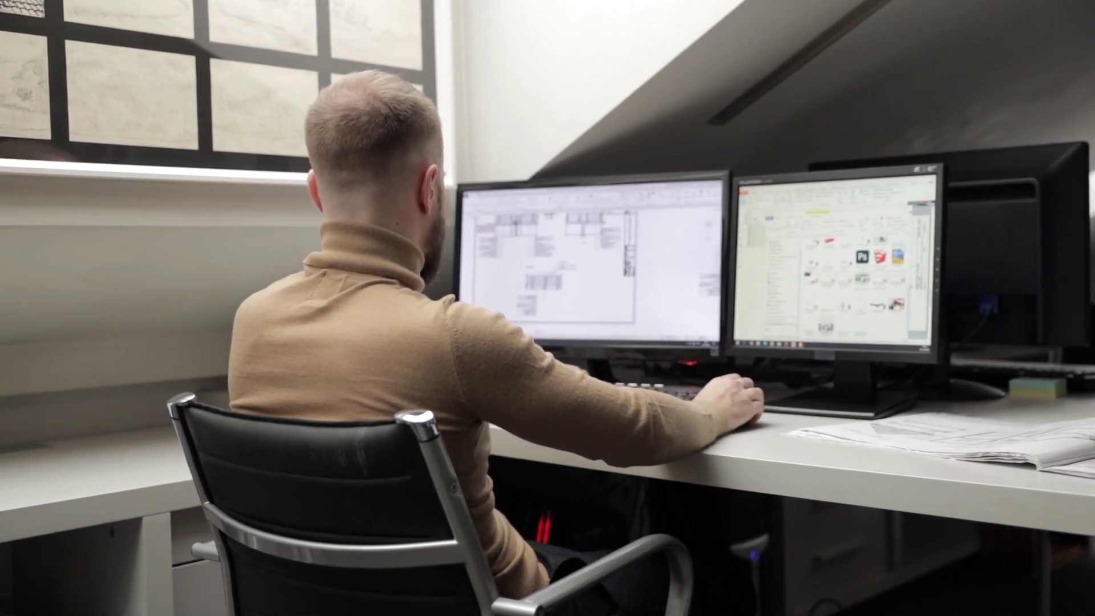
pyautogui.scroll(3, 593, 262)
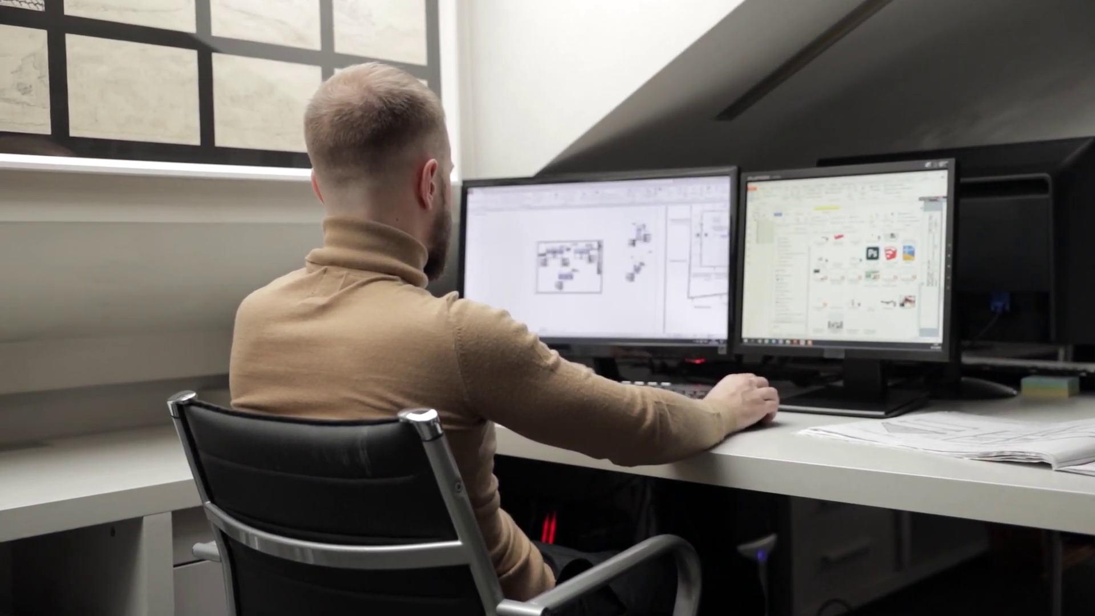
pyautogui.scroll(3, 599, 262)
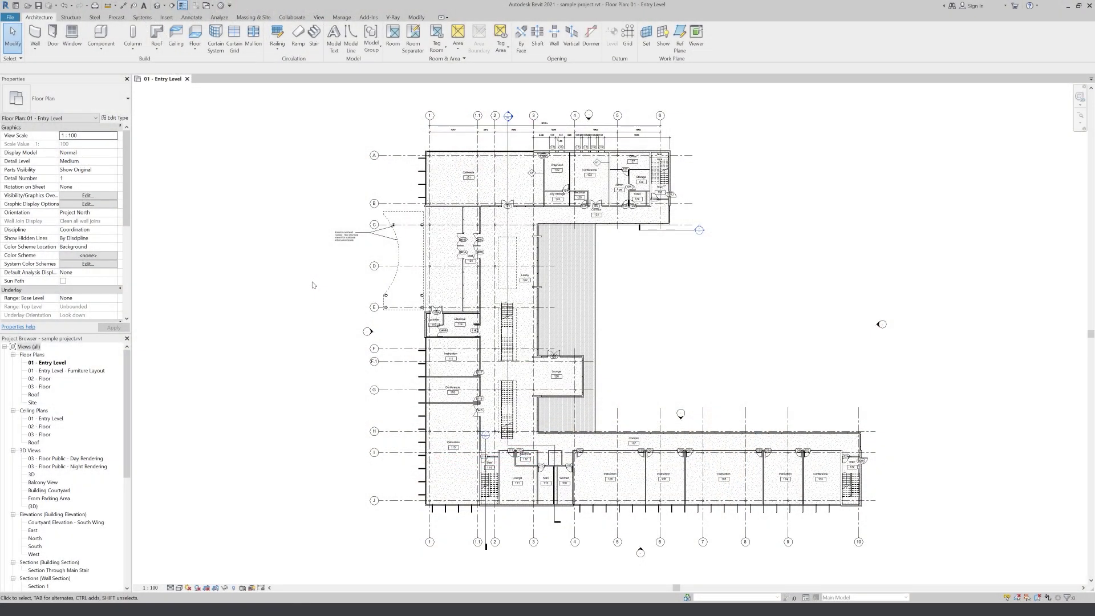
# - Examine the DWG export setup choices for the 01 - Entry Level plan, including its units and coordinates, without exporting
pyautogui.click(10, 18)
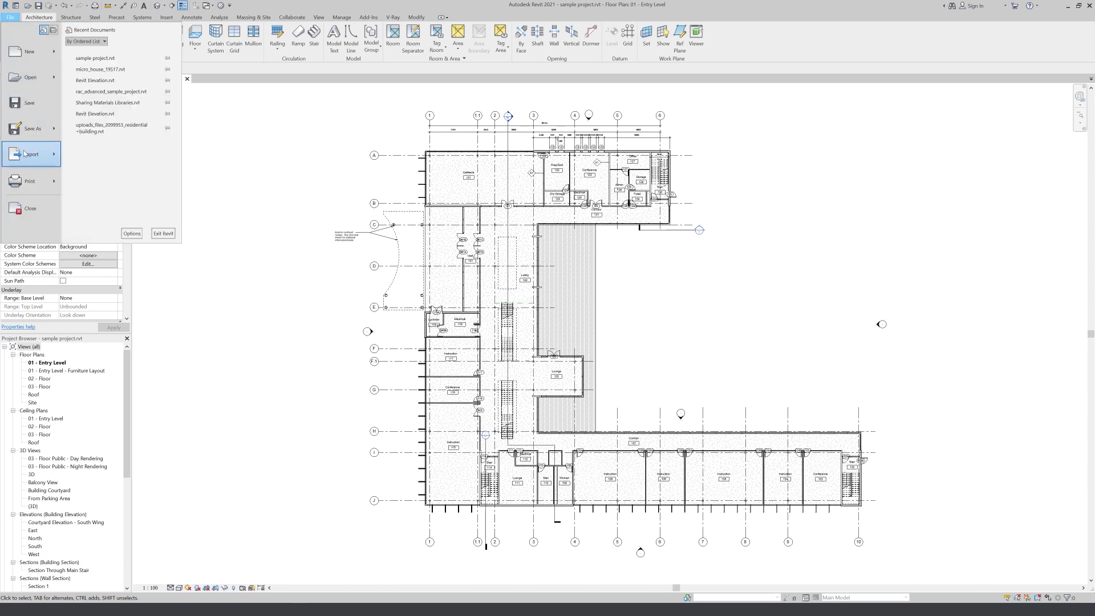
pyautogui.moveTo(52, 164)
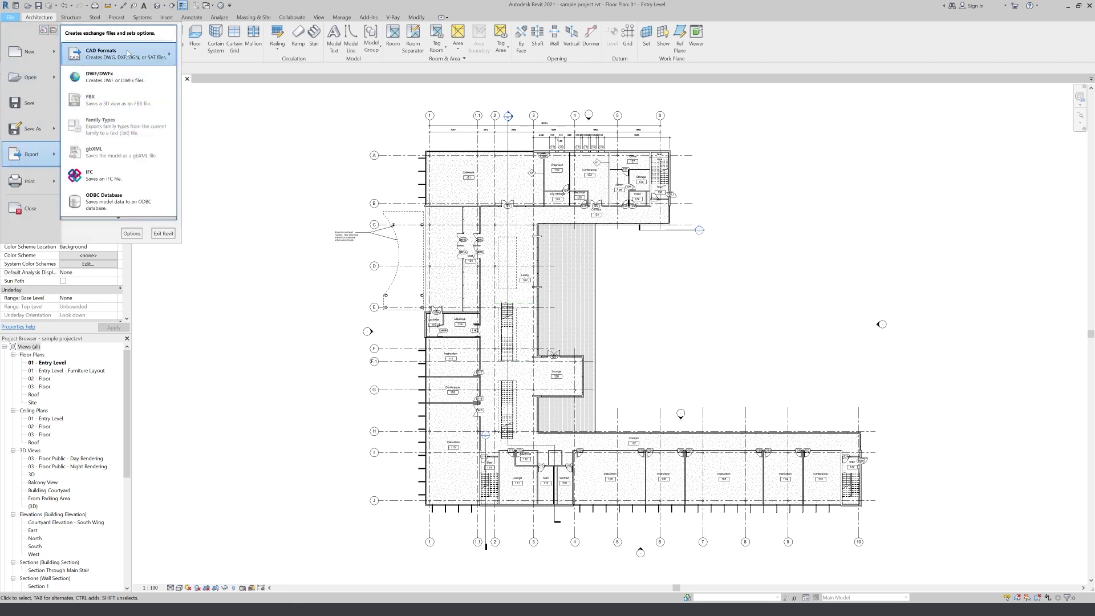
pyautogui.moveTo(171, 56)
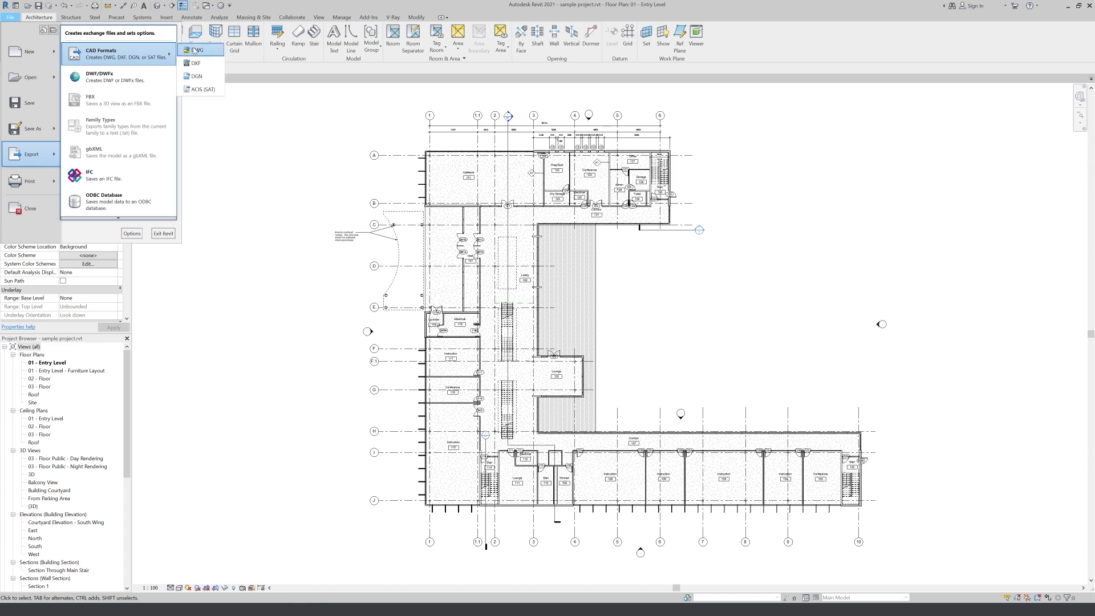
pyautogui.click(196, 51)
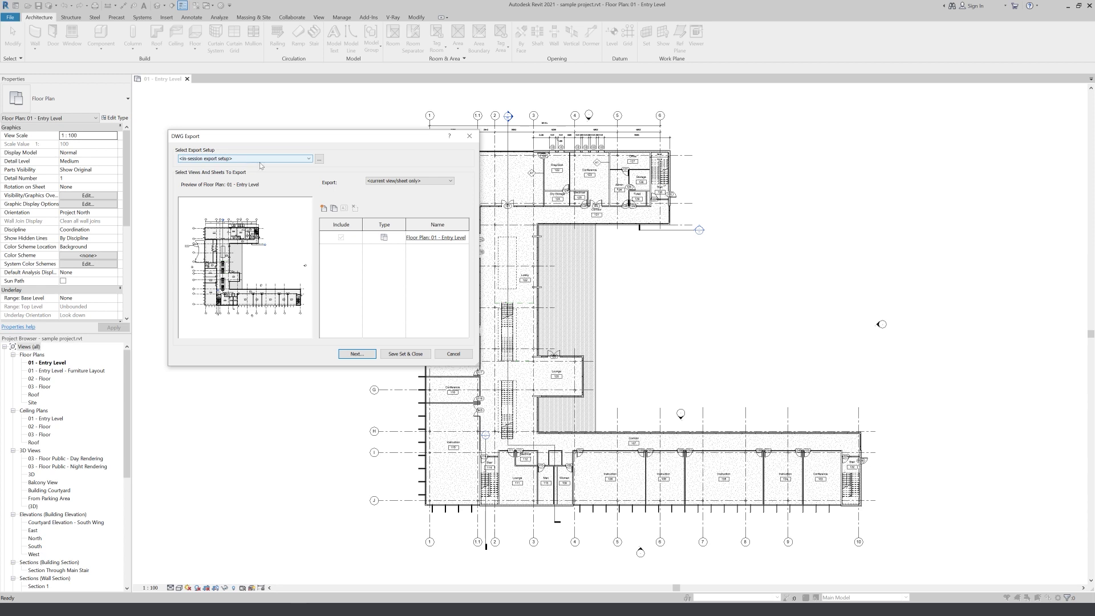
pyautogui.click(303, 160)
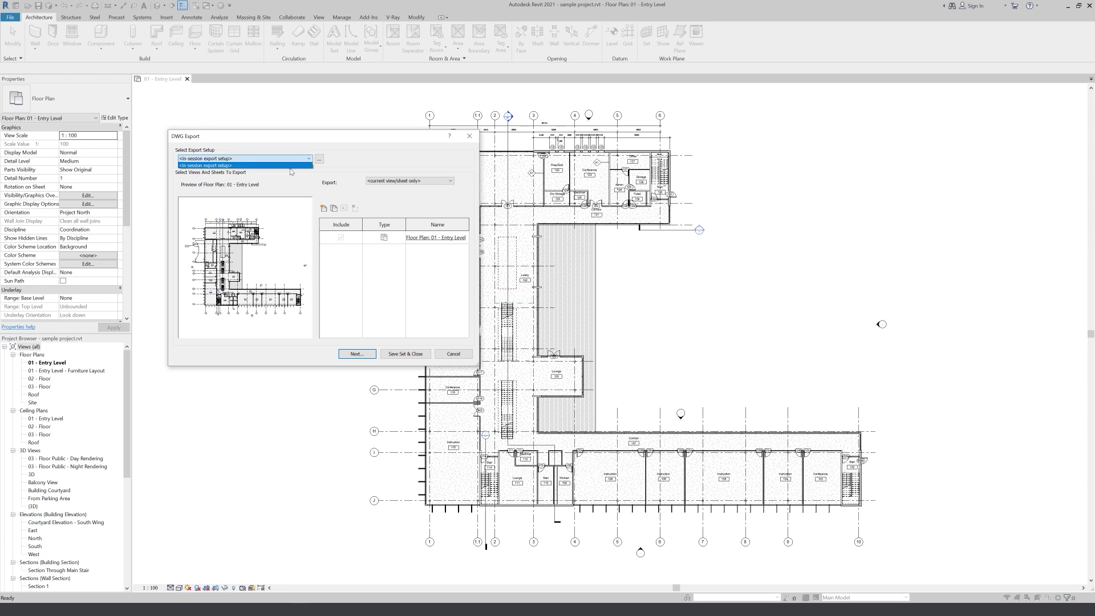
pyautogui.click(320, 160)
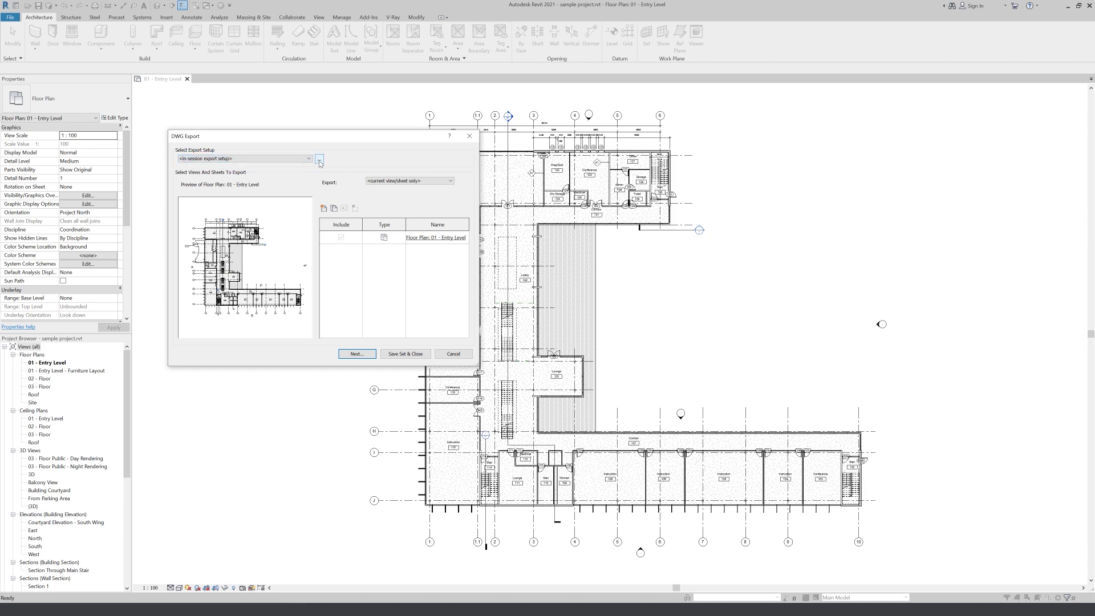
pyautogui.click(382, 148)
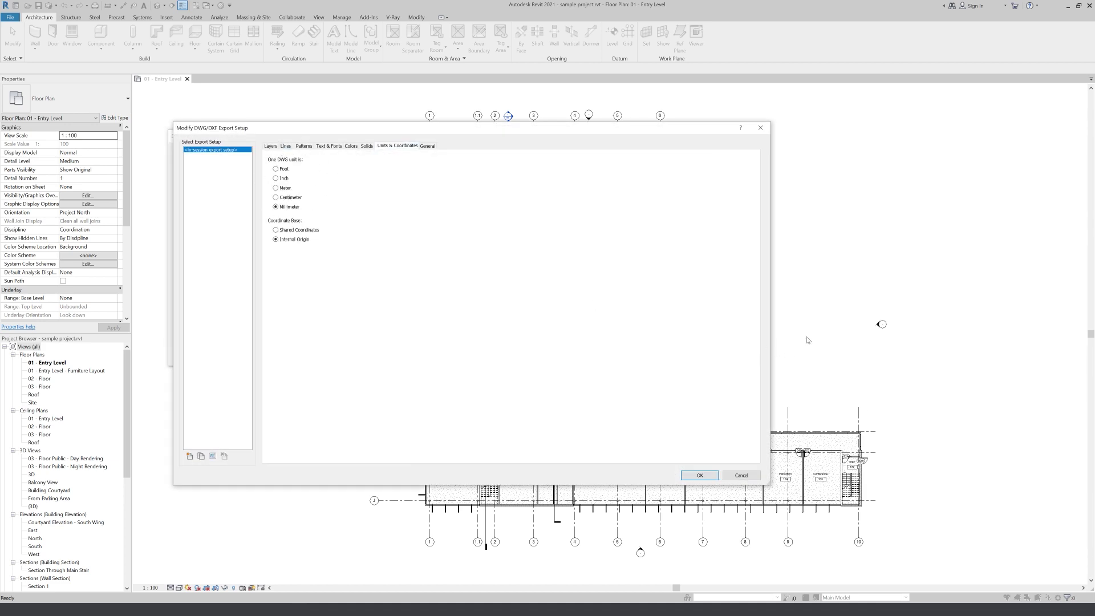
pyautogui.click(742, 477)
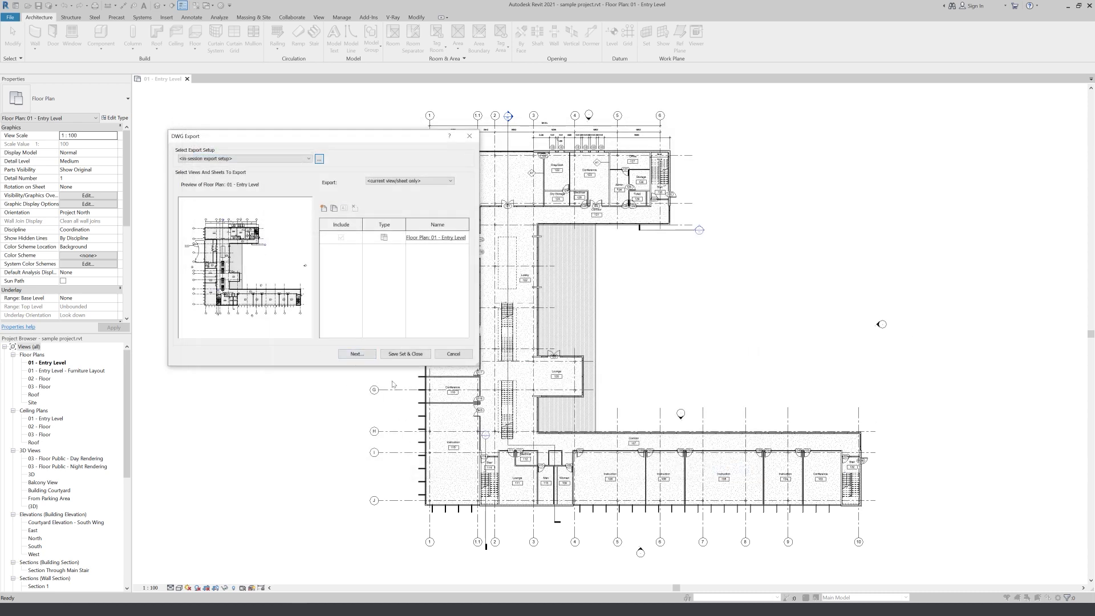
pyautogui.click(459, 355)
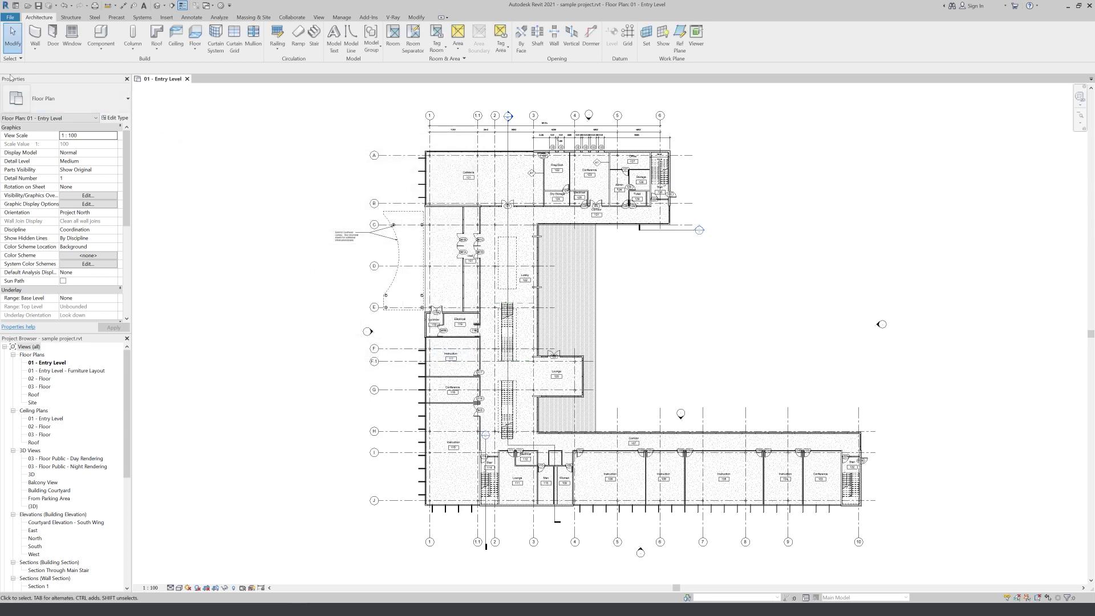
# - Create a new DWG/DXF export setup named My Setup
pyautogui.click(11, 19)
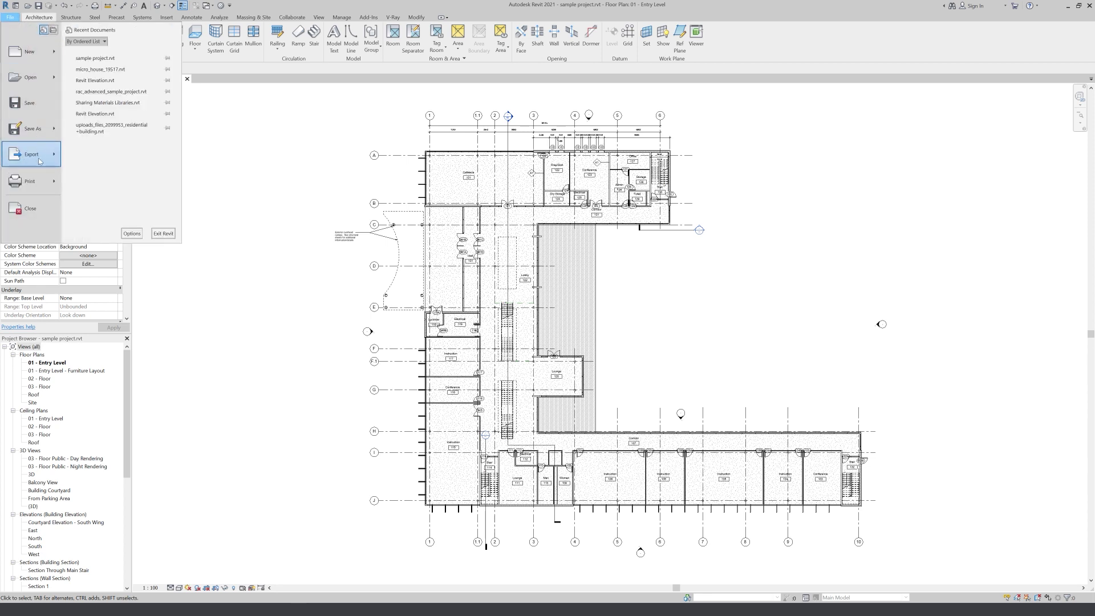
pyautogui.moveTo(40, 161)
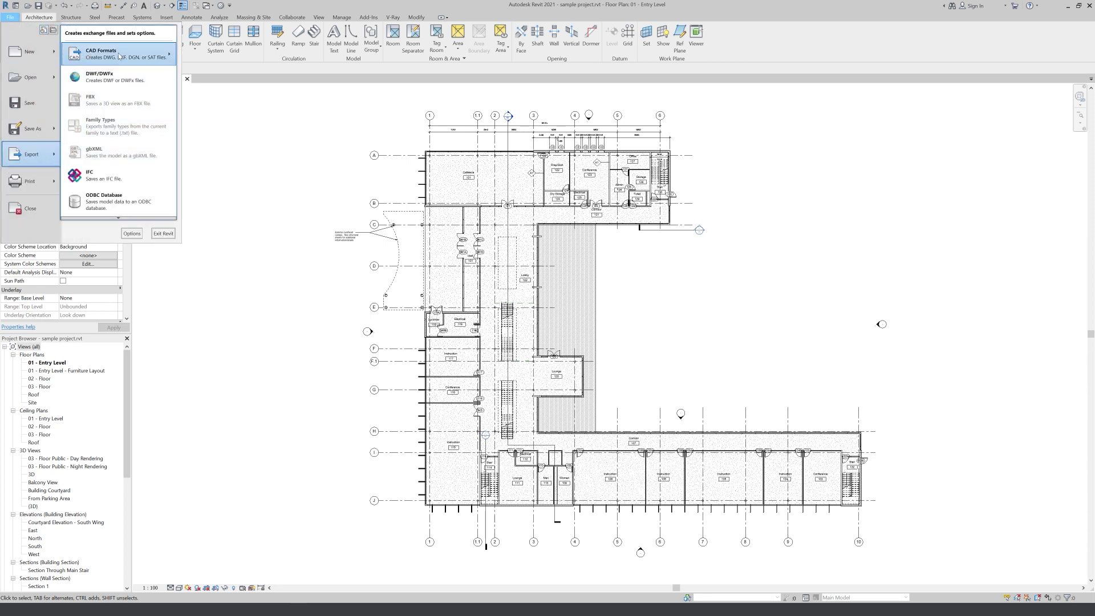
pyautogui.moveTo(119, 219)
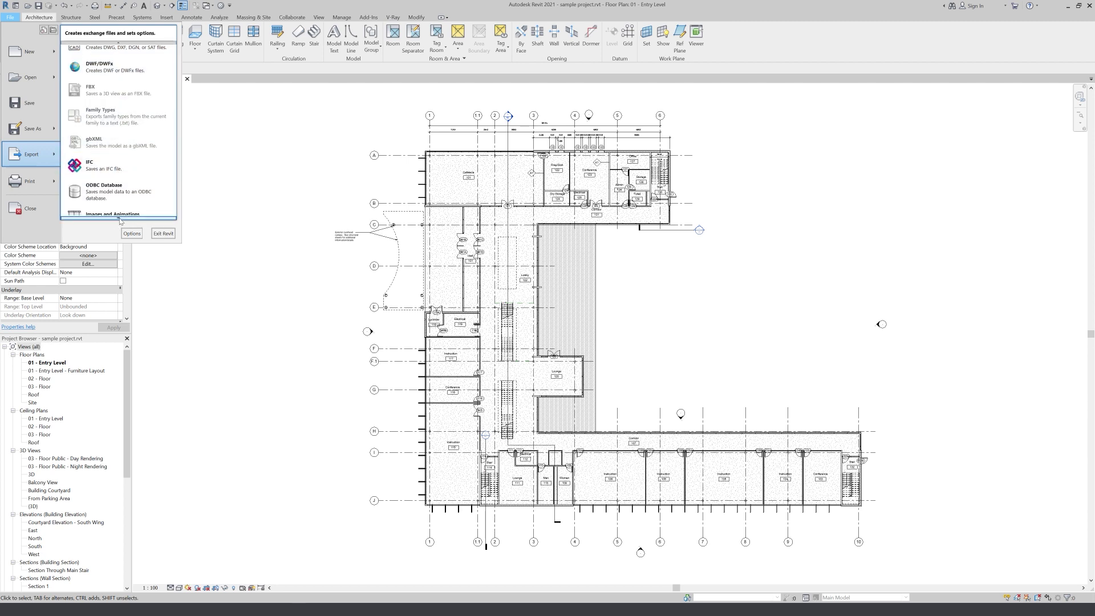
pyautogui.moveTo(81, 210)
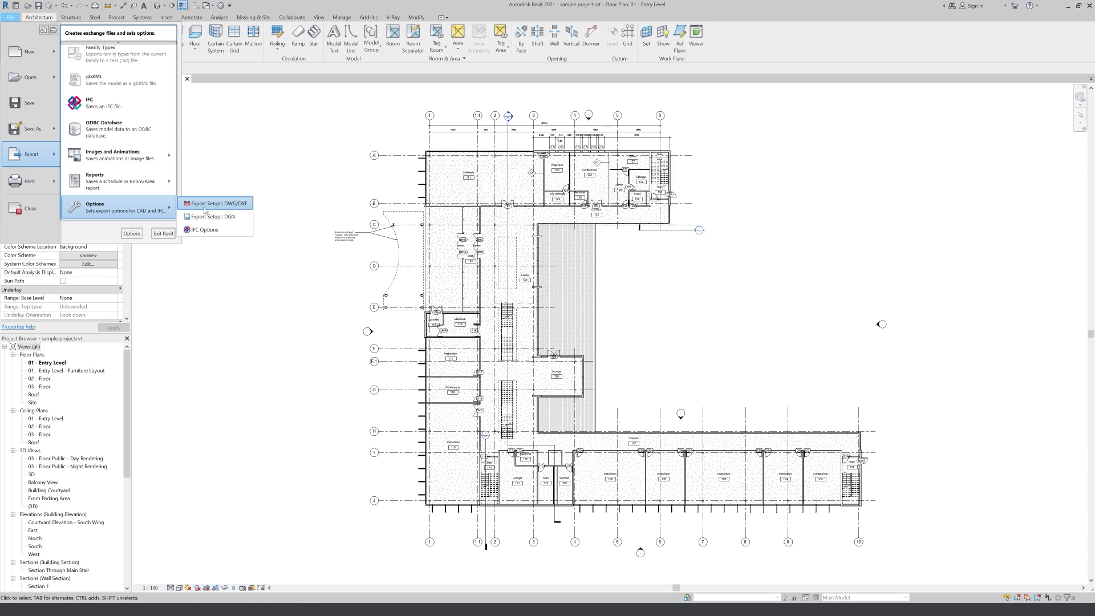
pyautogui.click(222, 205)
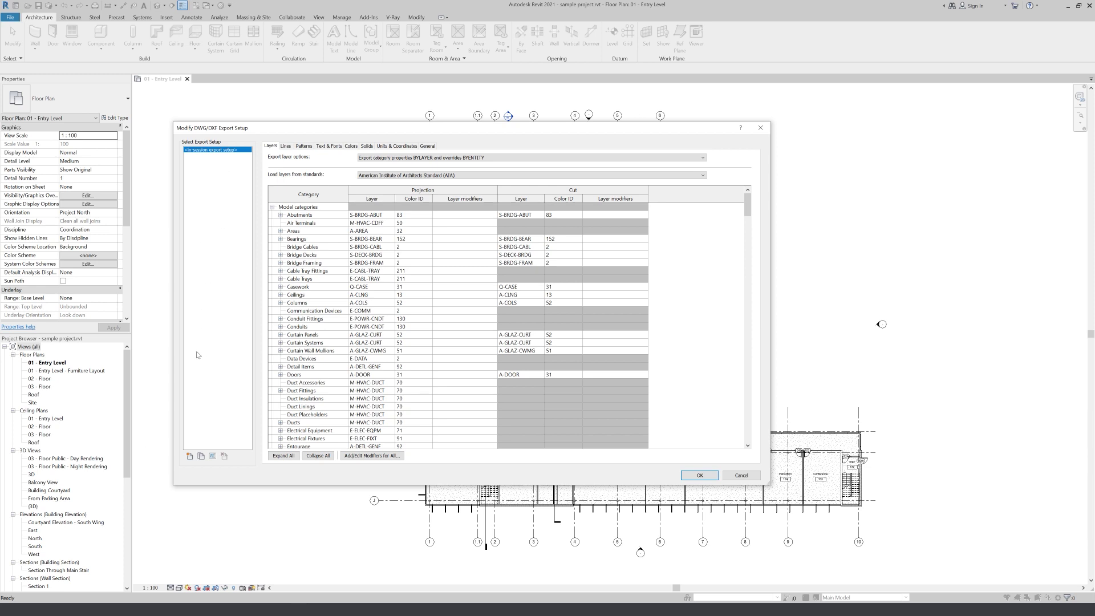
pyautogui.click(189, 456)
pyautogui.click(449, 299)
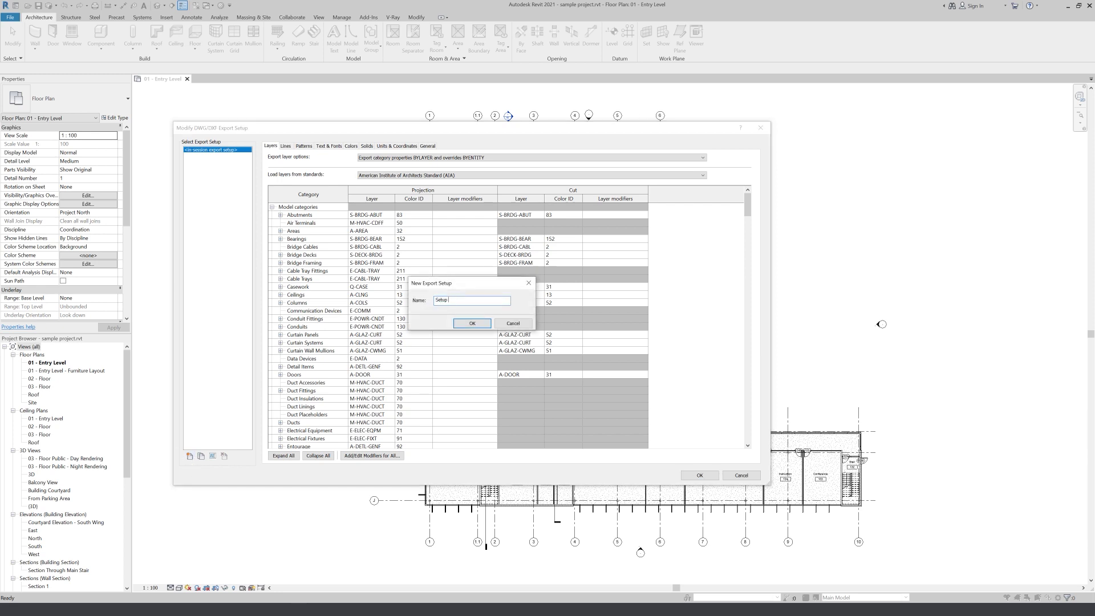
pyautogui.write('My')
pyautogui.click(475, 325)
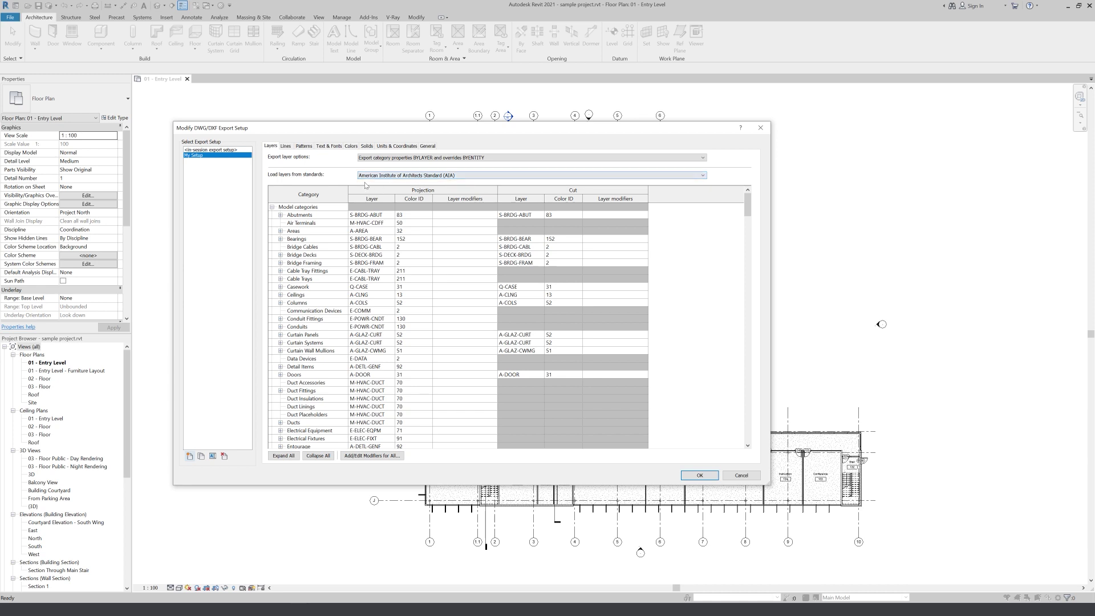
# - Review the available layer standards and the category layer mappings of My Setup, then save the export setup
pyautogui.click(442, 177)
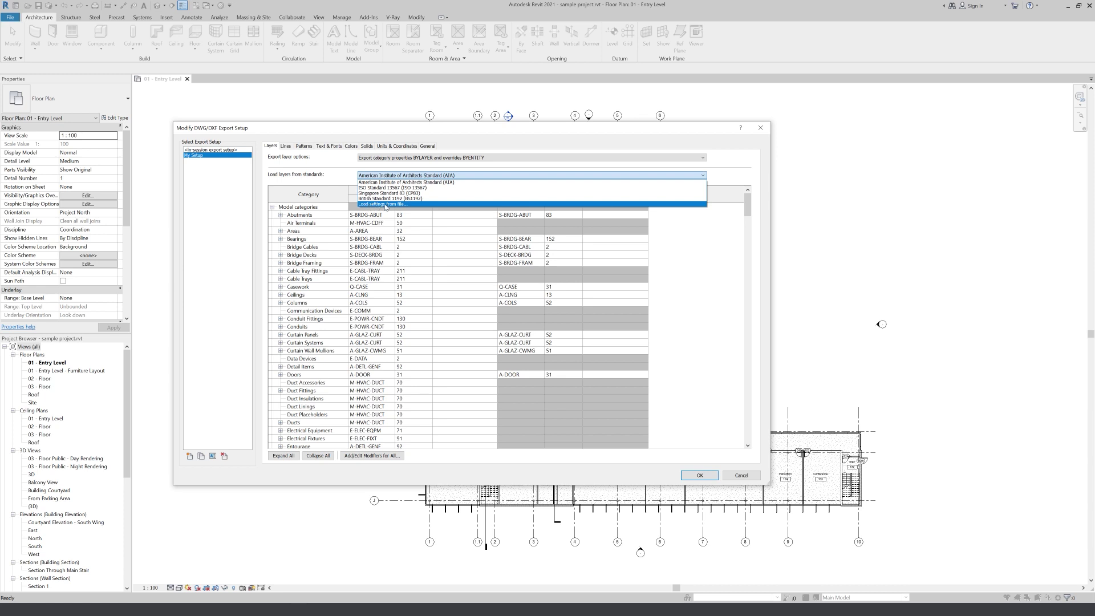
pyautogui.click(328, 174)
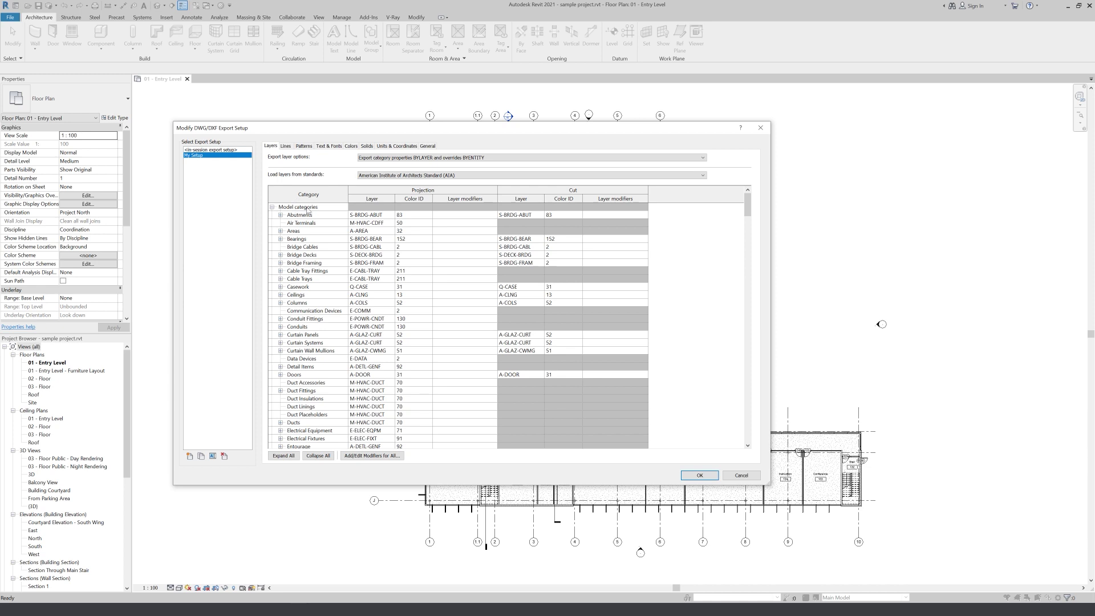
pyautogui.click(272, 207)
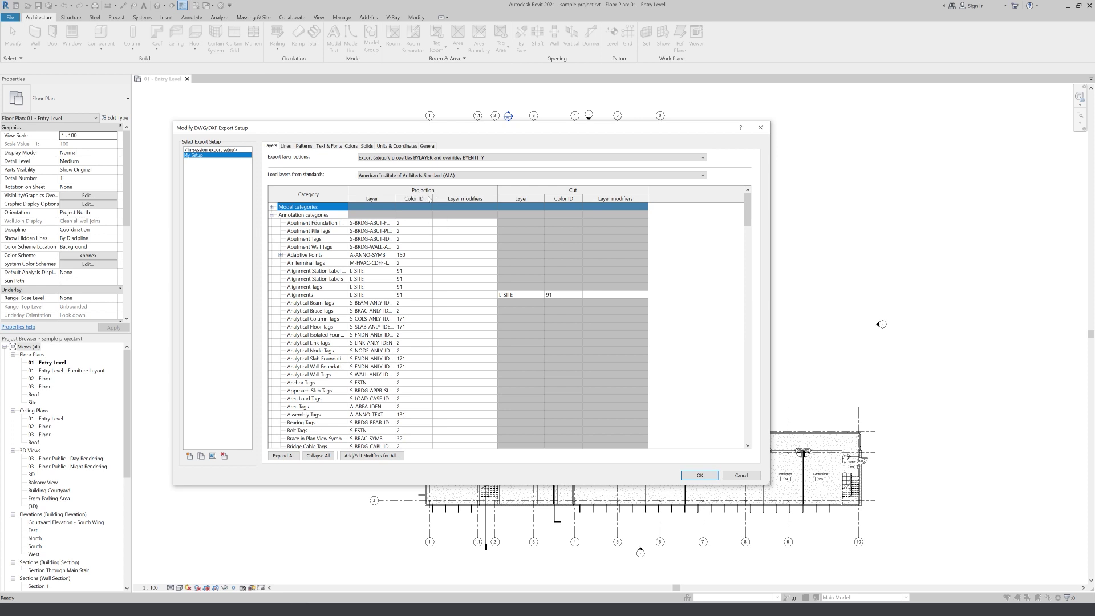
pyautogui.click(272, 207)
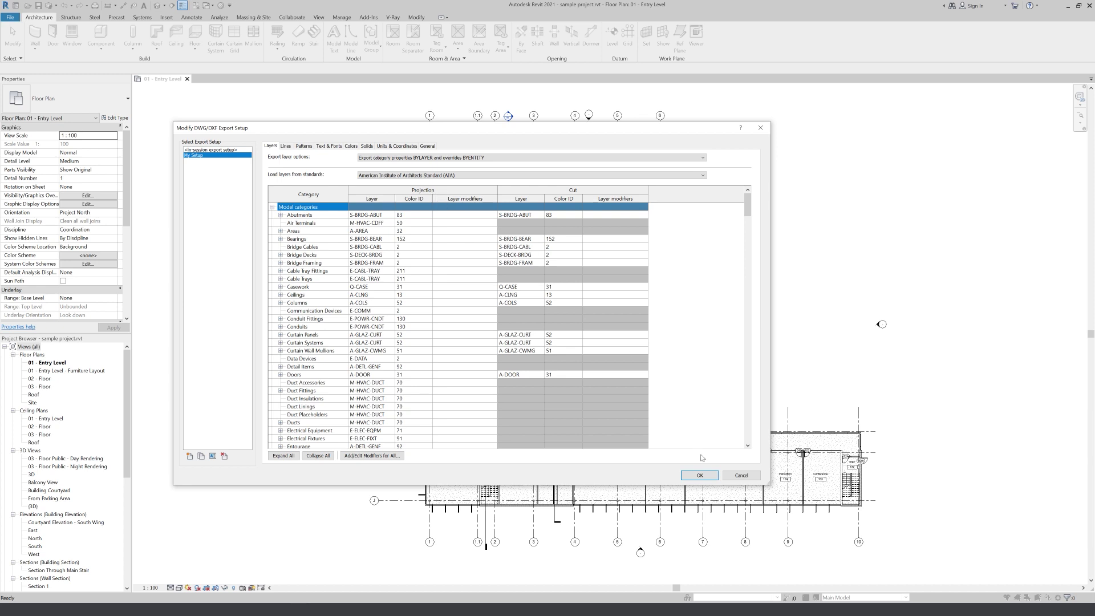
pyautogui.click(701, 476)
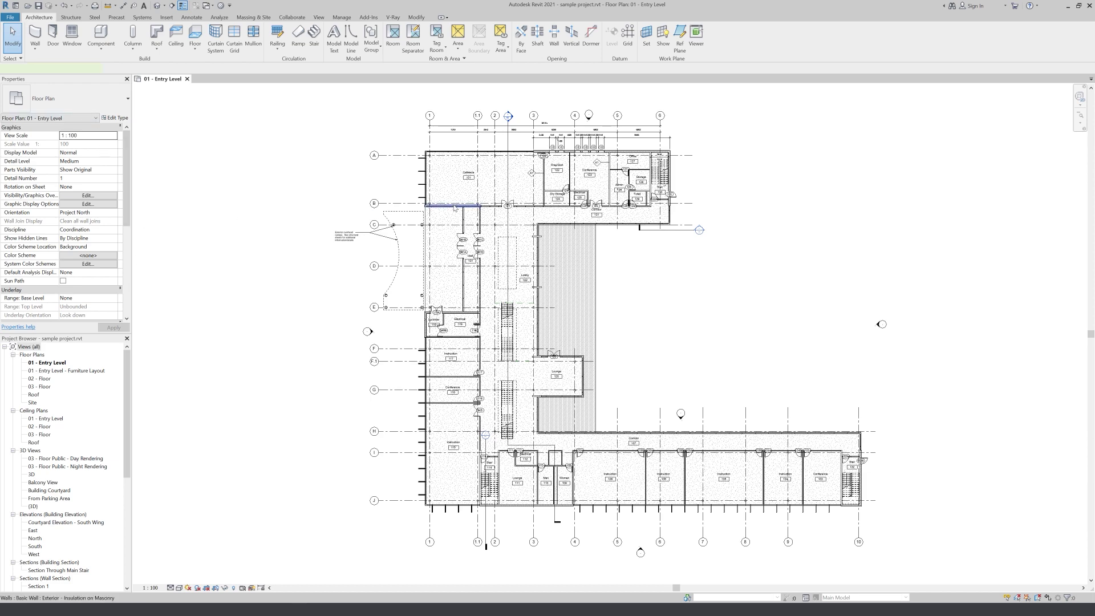
# - Inspect the layer structure of the Exterior - Insulation on Masonry wall along grid B and its air barrier material's graphics
pyautogui.click(455, 206)
pyautogui.click(115, 118)
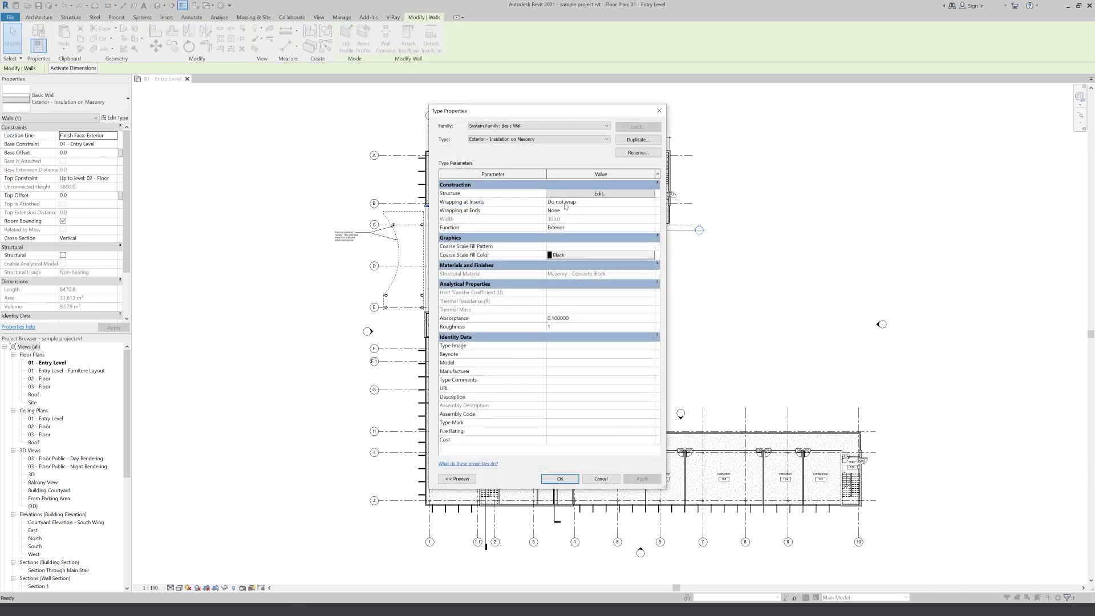
pyautogui.click(599, 194)
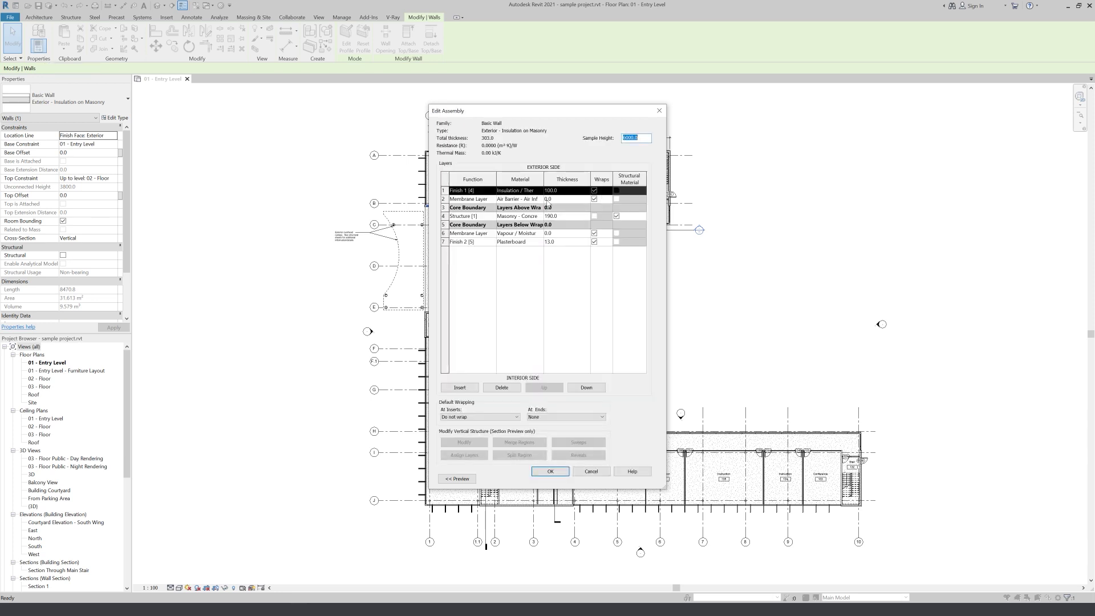
pyautogui.click(540, 200)
pyautogui.click(541, 199)
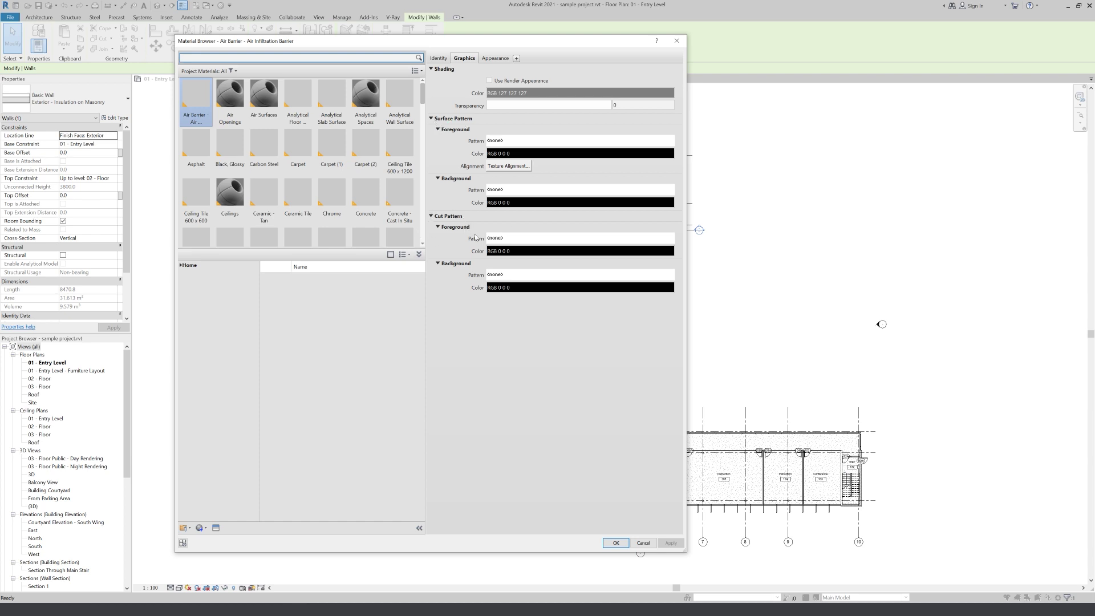
pyautogui.click(643, 543)
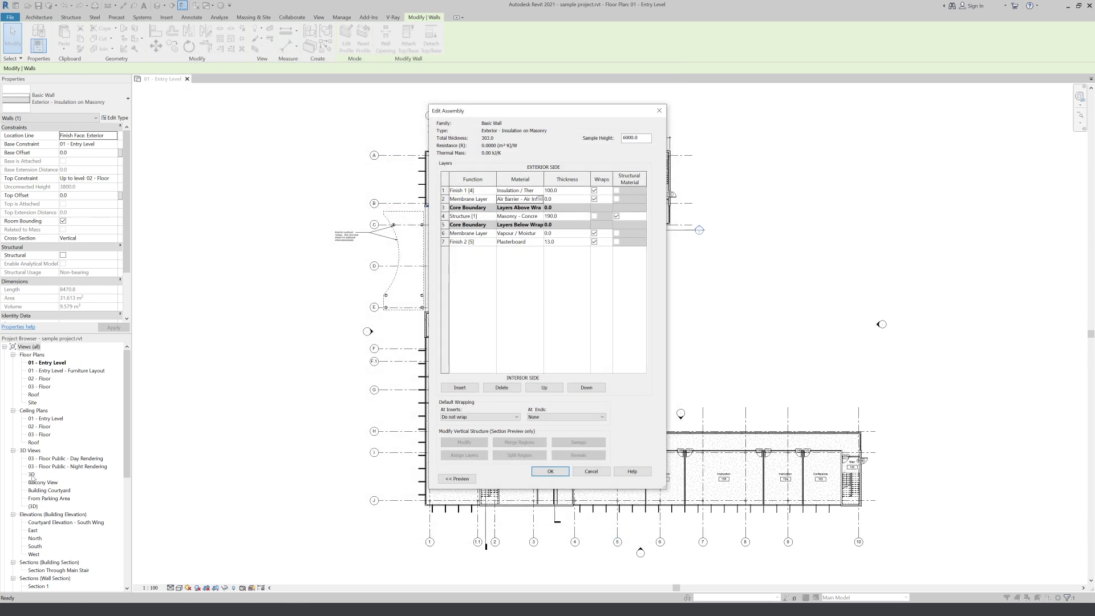
pyautogui.click(551, 471)
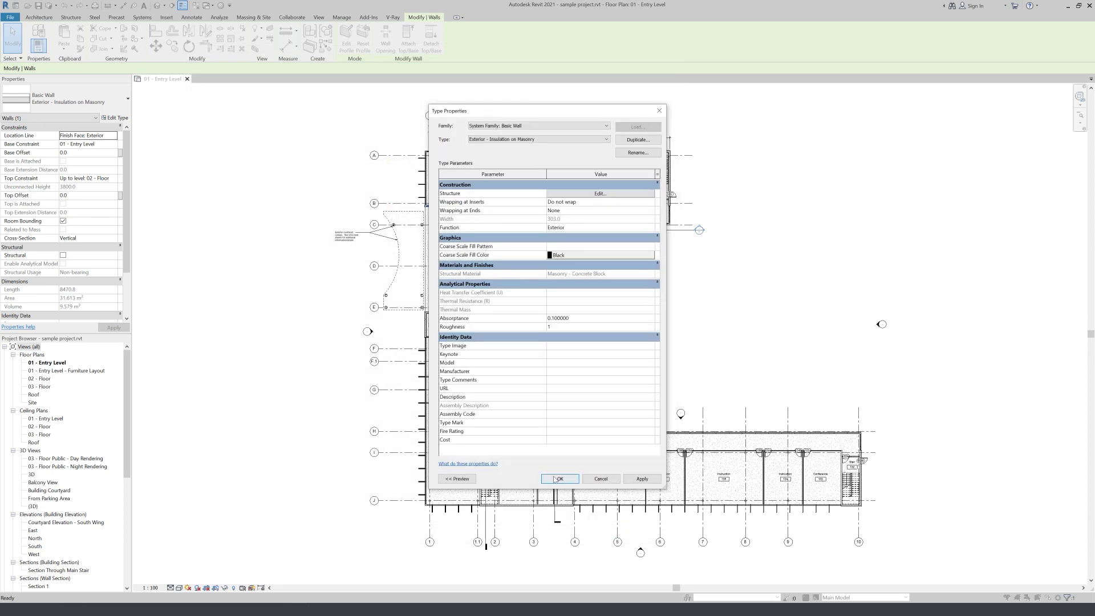
pyautogui.click(555, 479)
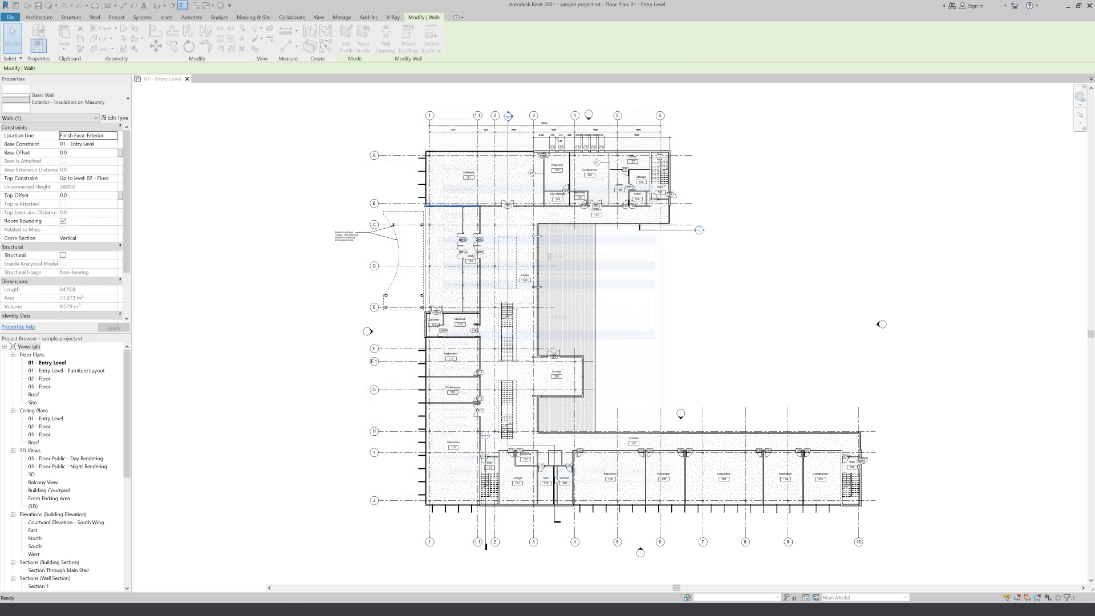
# - Open the 3D view named 3D and look at the sectioned building model up close
pyautogui.doubleClick(31, 474)
pyautogui.click(723, 434)
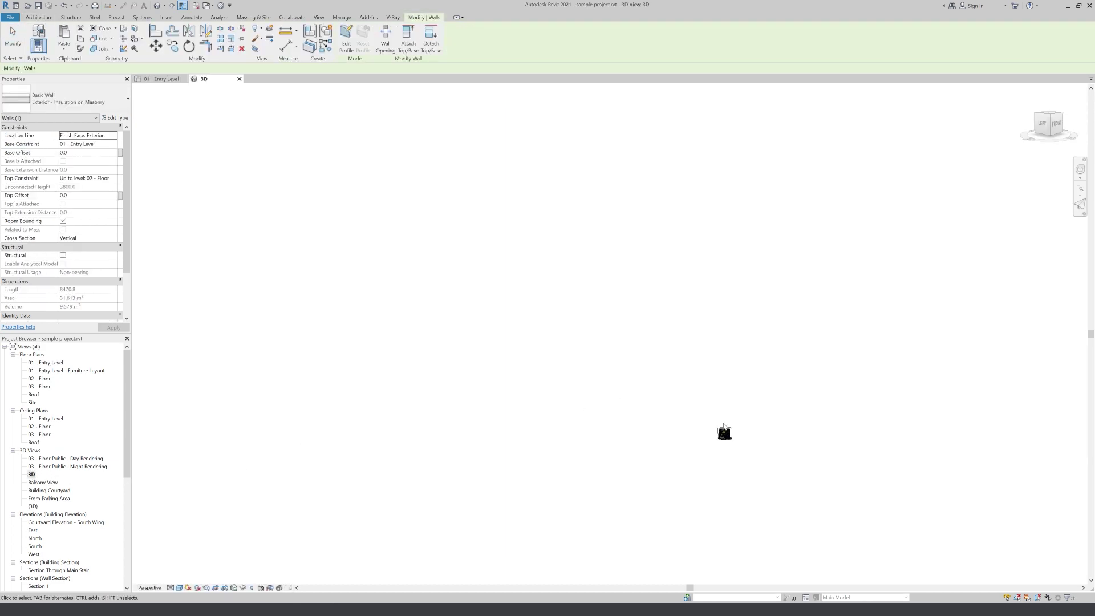
pyautogui.scroll(5, 734, 435)
pyautogui.scroll(6, 744, 443)
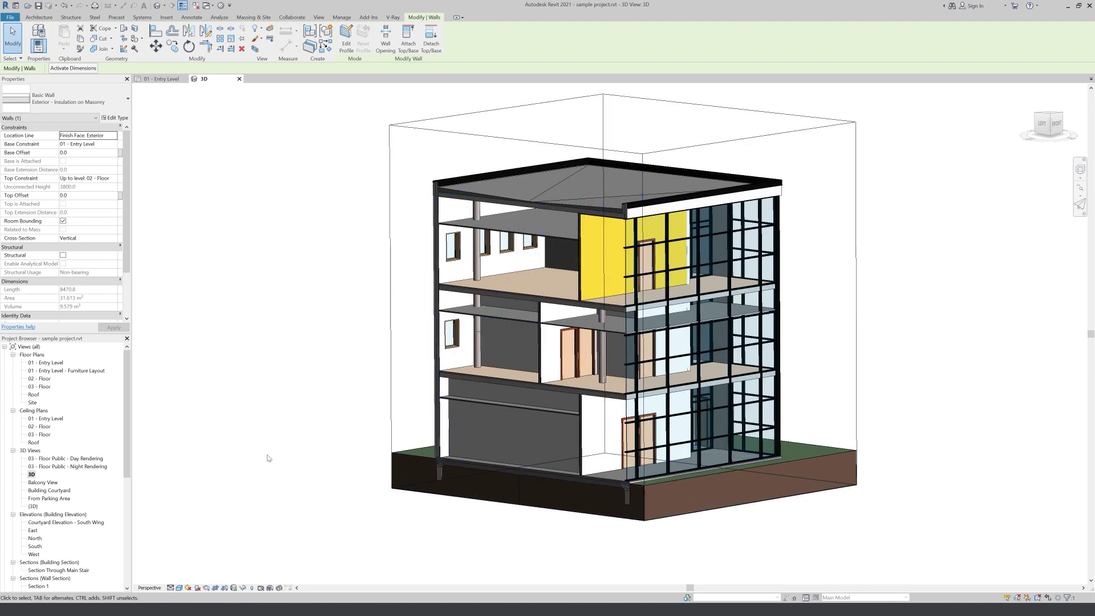
pyautogui.press('v')
pyautogui.press('g')
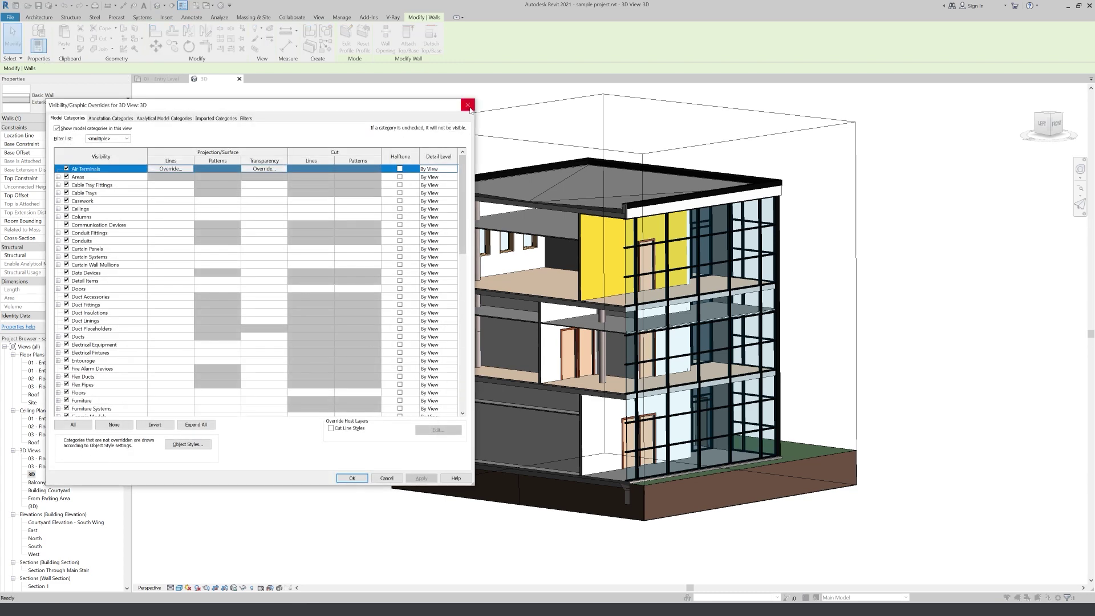
pyautogui.click(468, 106)
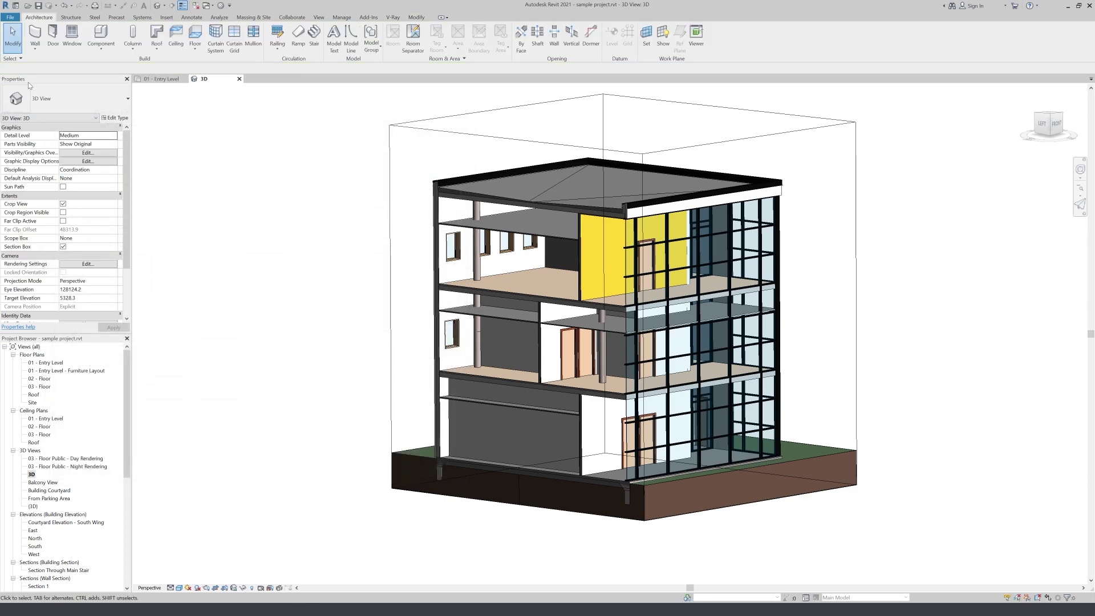
# - Open the 3D view's visibility and graphic overrides, enlarge the dialog and locate the Walls category
pyautogui.click(87, 154)
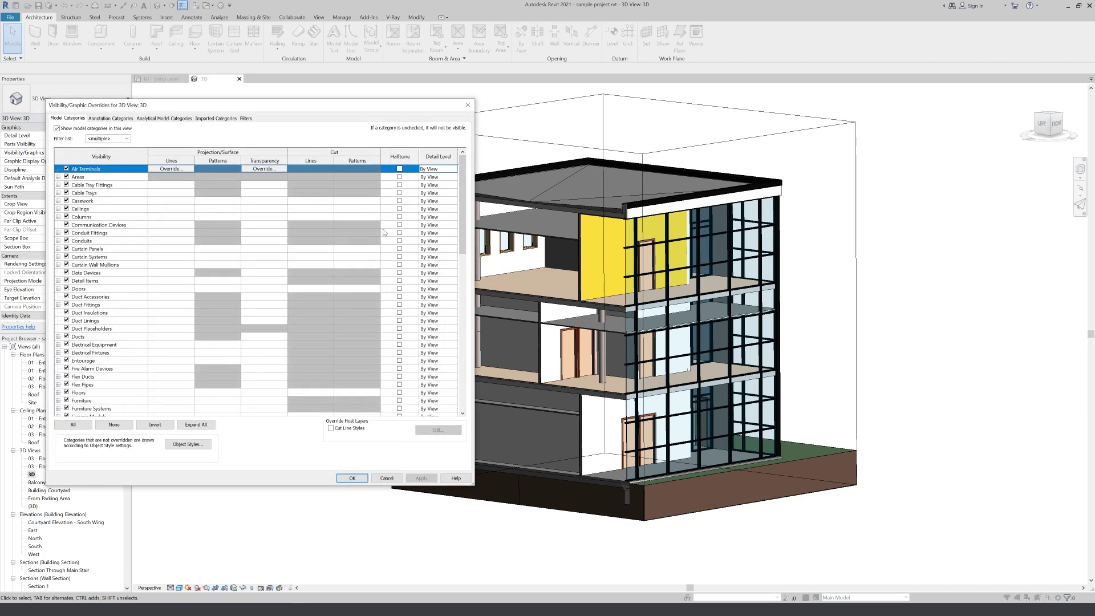
pyautogui.moveTo(477, 491); pyautogui.dragTo(415, 544)
pyautogui.click(93, 353)
pyautogui.press('w')
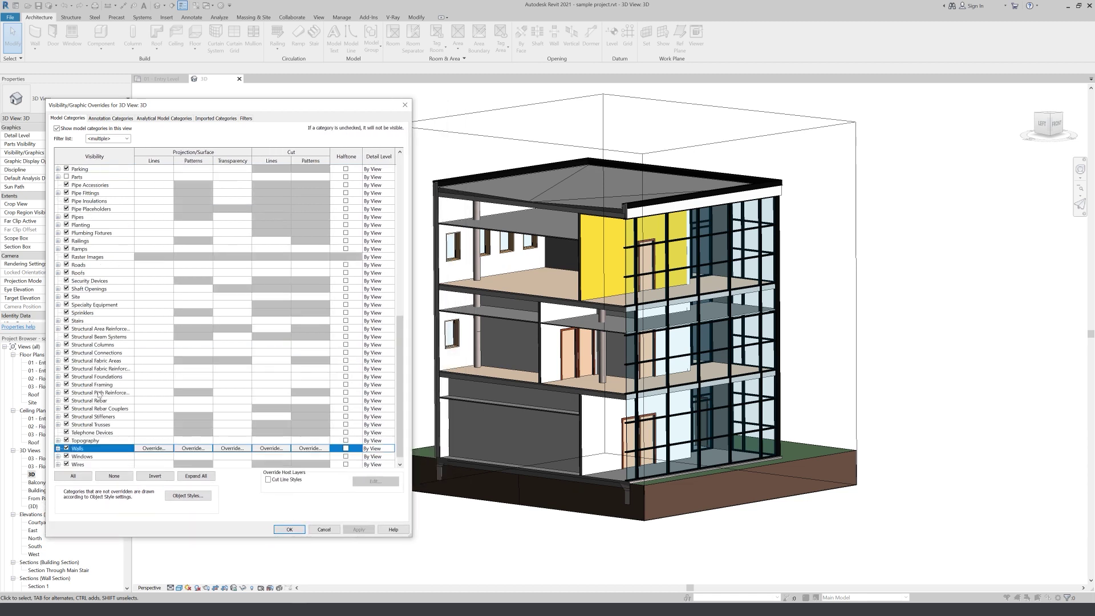
pyautogui.scroll(-1, 96, 368)
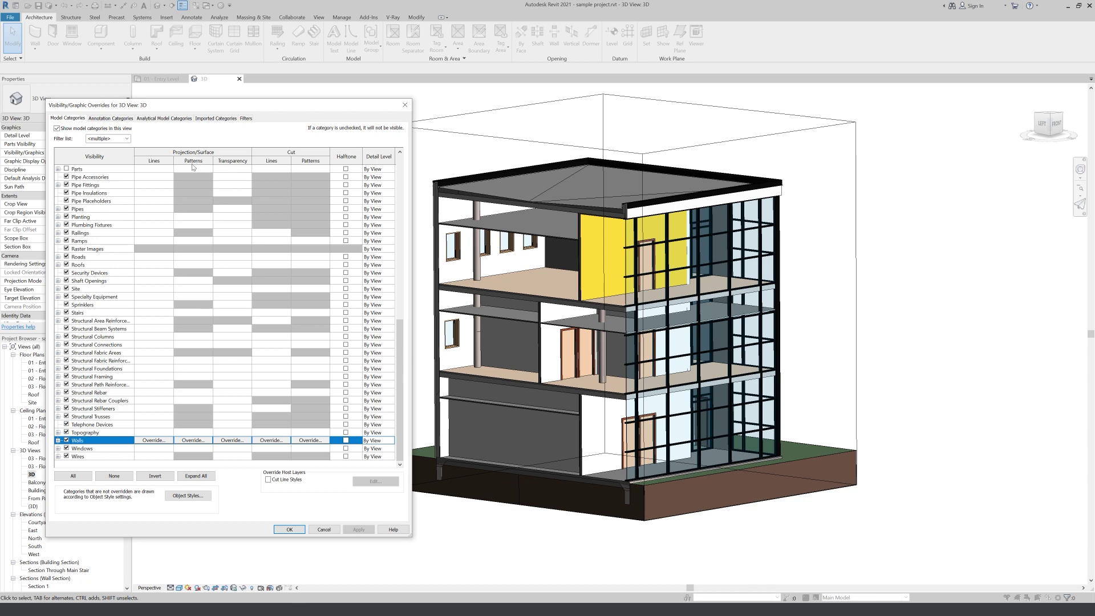
# - Override the projection/surface pattern of Walls with a magenta solid foreground fill and apply it to the 3D view
pyautogui.click(193, 440)
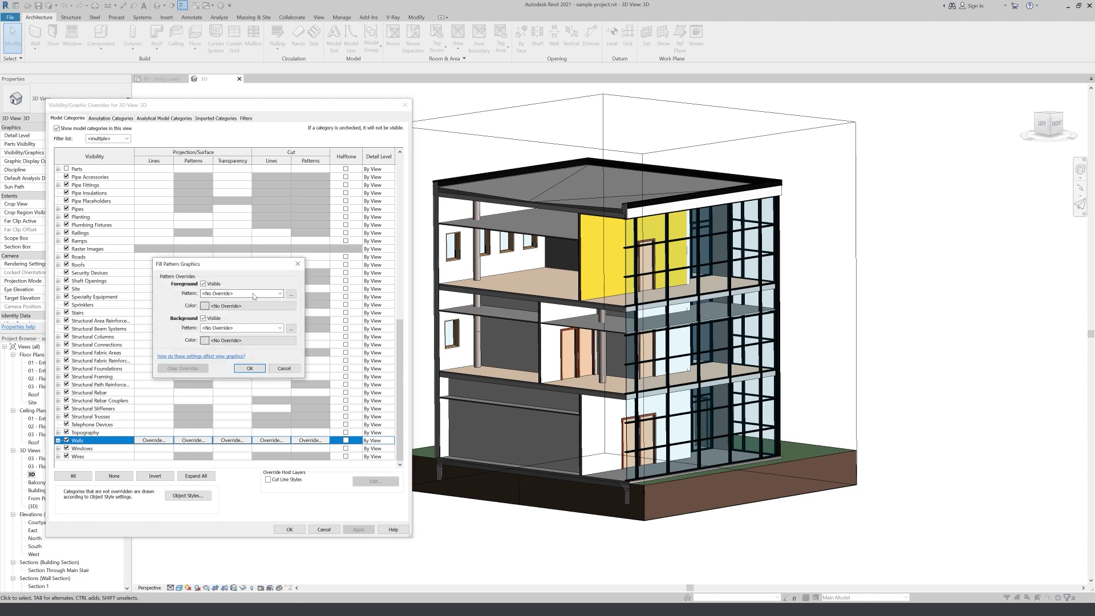
pyautogui.click(253, 294)
pyautogui.click(248, 308)
pyautogui.click(247, 307)
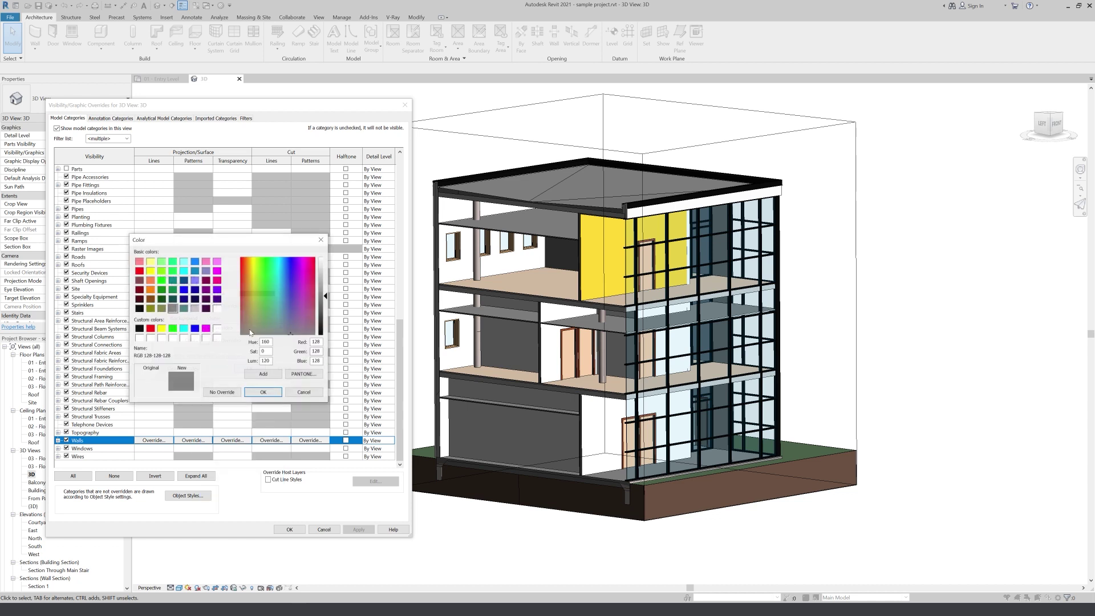
pyautogui.click(206, 328)
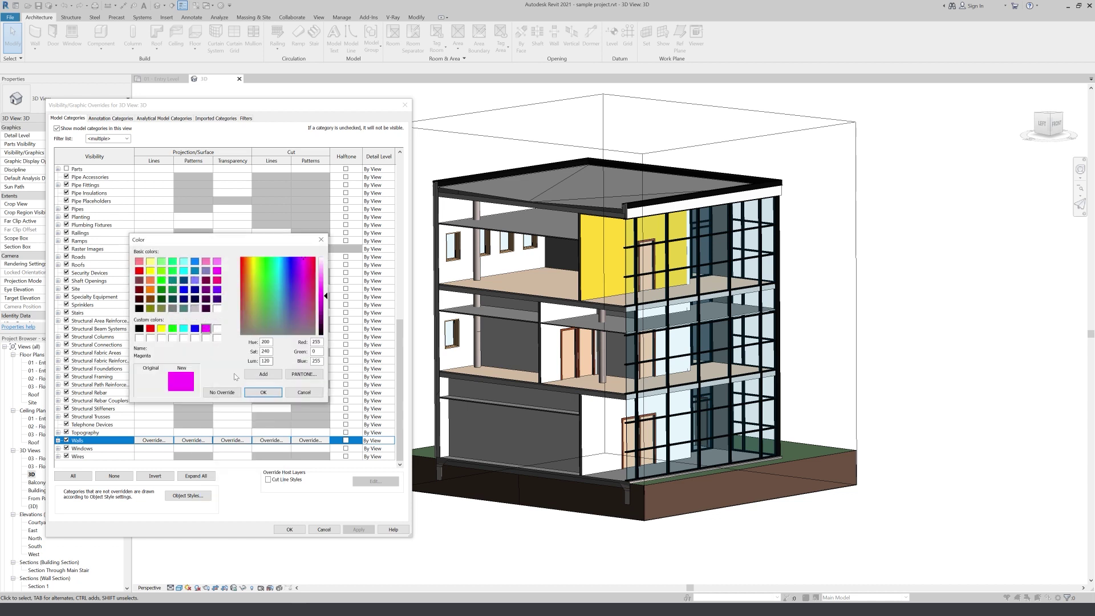
pyautogui.click(263, 398)
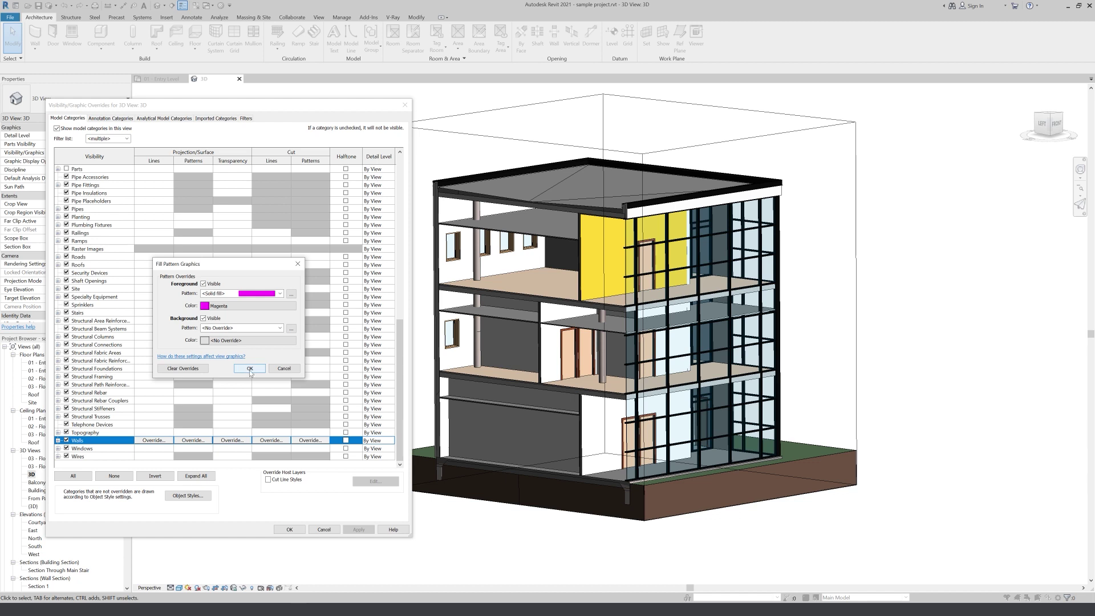
pyautogui.click(250, 373)
pyautogui.click(359, 530)
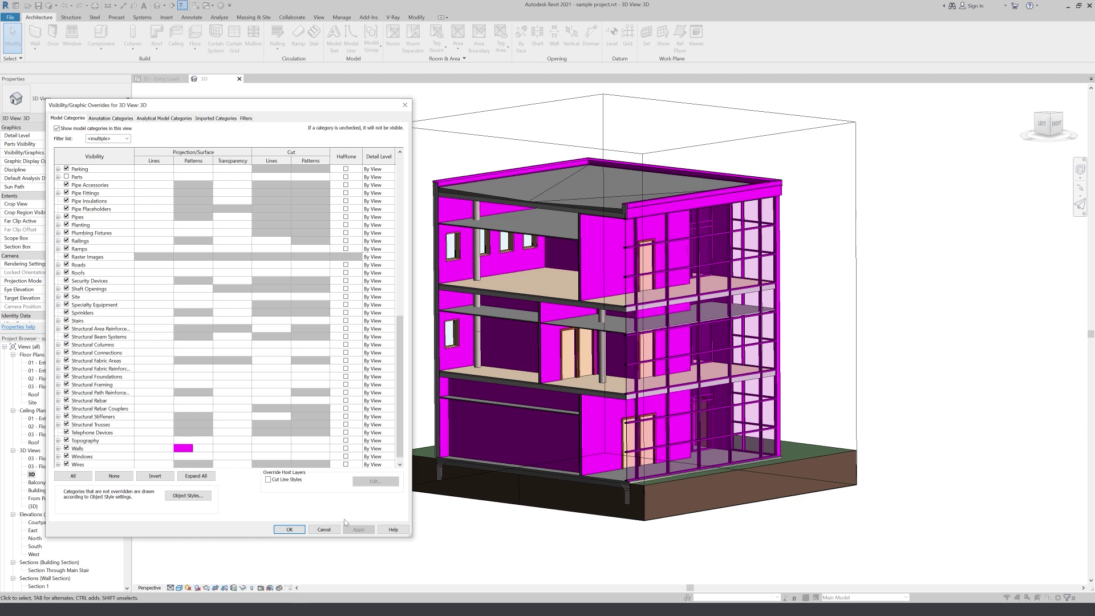
# - Clear the surface pattern override of Walls and apply the change
pyautogui.click(184, 448)
pyautogui.click(184, 449)
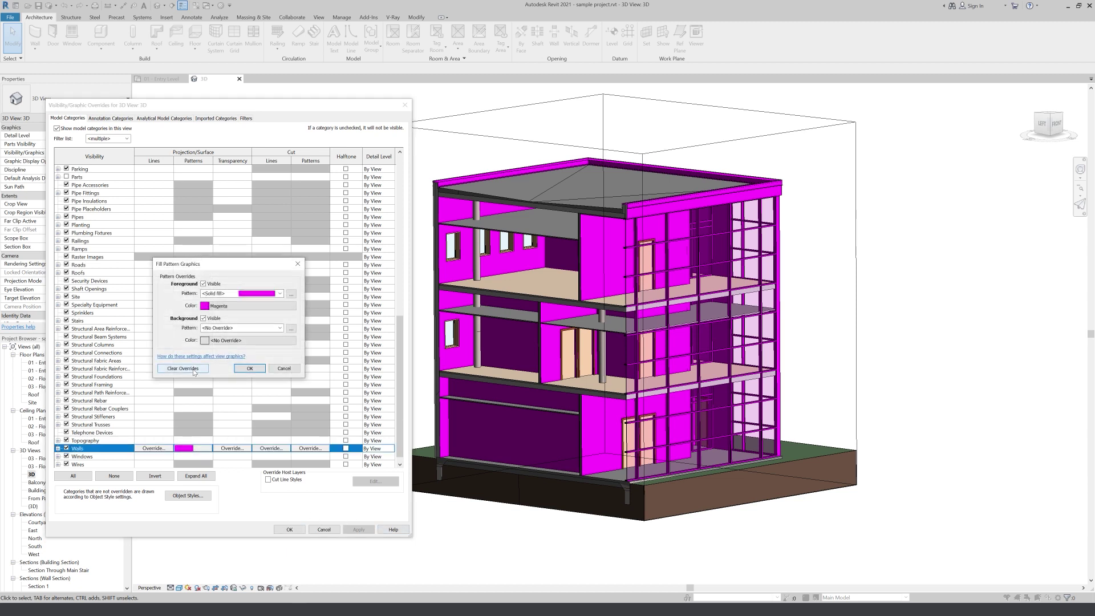
pyautogui.click(204, 369)
pyautogui.click(250, 369)
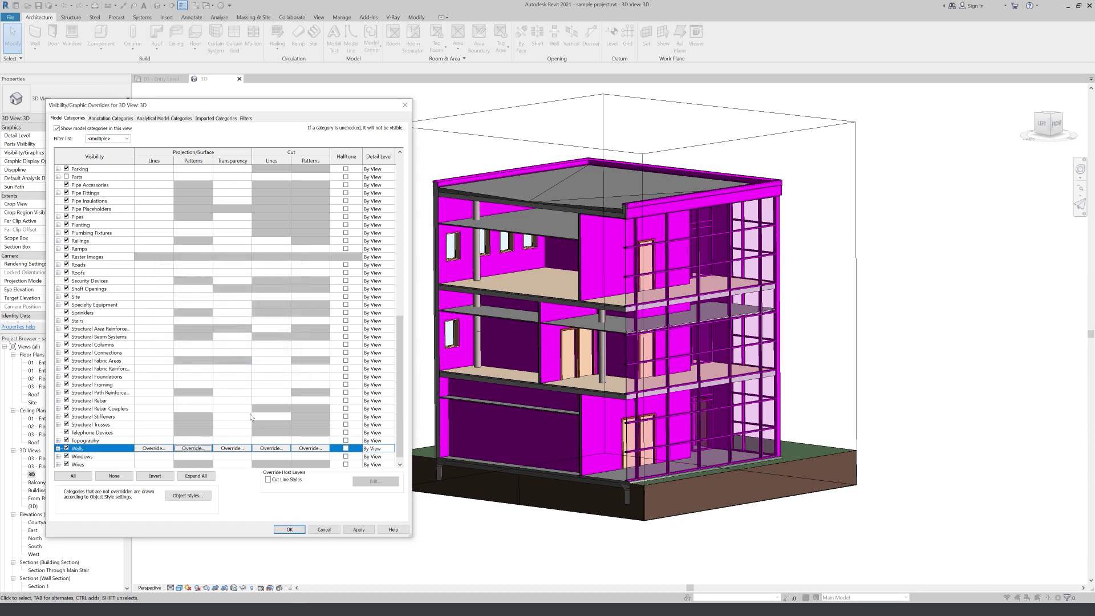
pyautogui.click(359, 529)
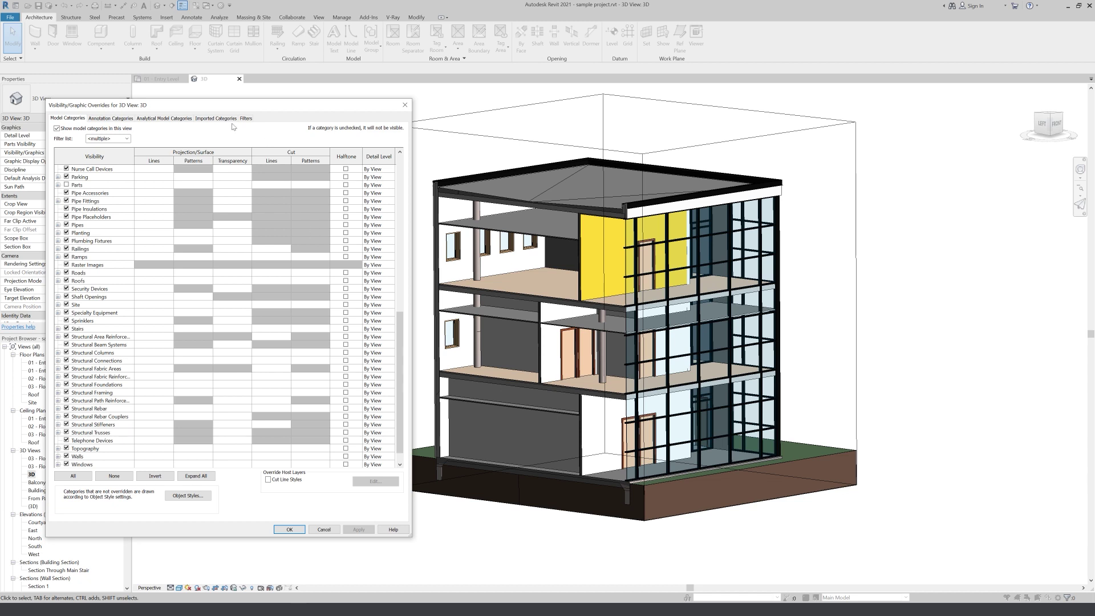
# - Override the cut pattern of Walls with a green solid foreground fill and apply it to the 3D view
pyautogui.click(85, 394)
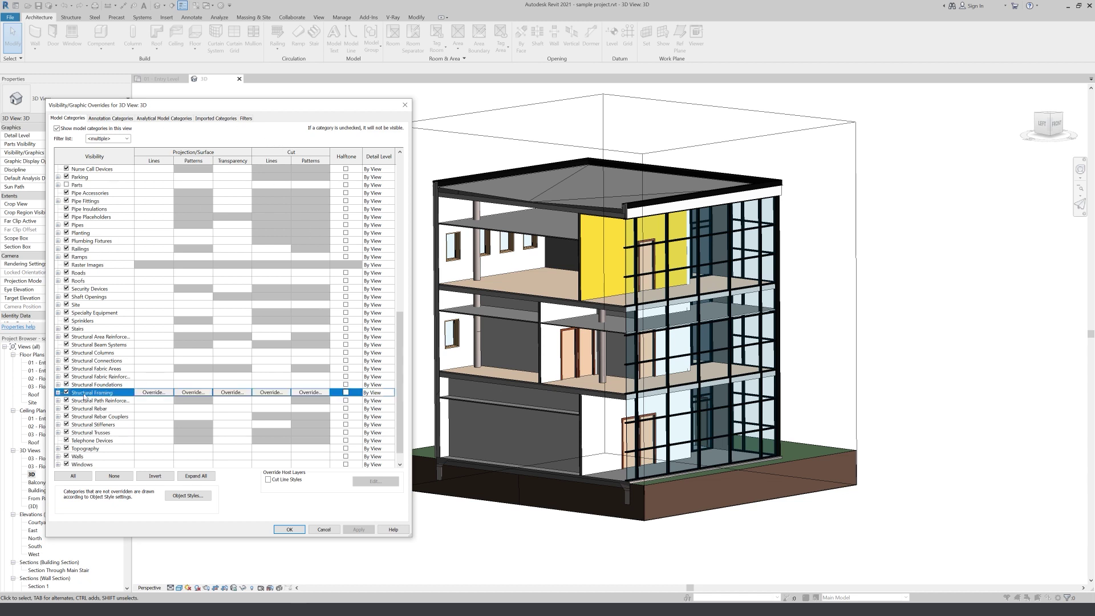
pyautogui.click(99, 448)
pyautogui.scroll(-2, 103, 426)
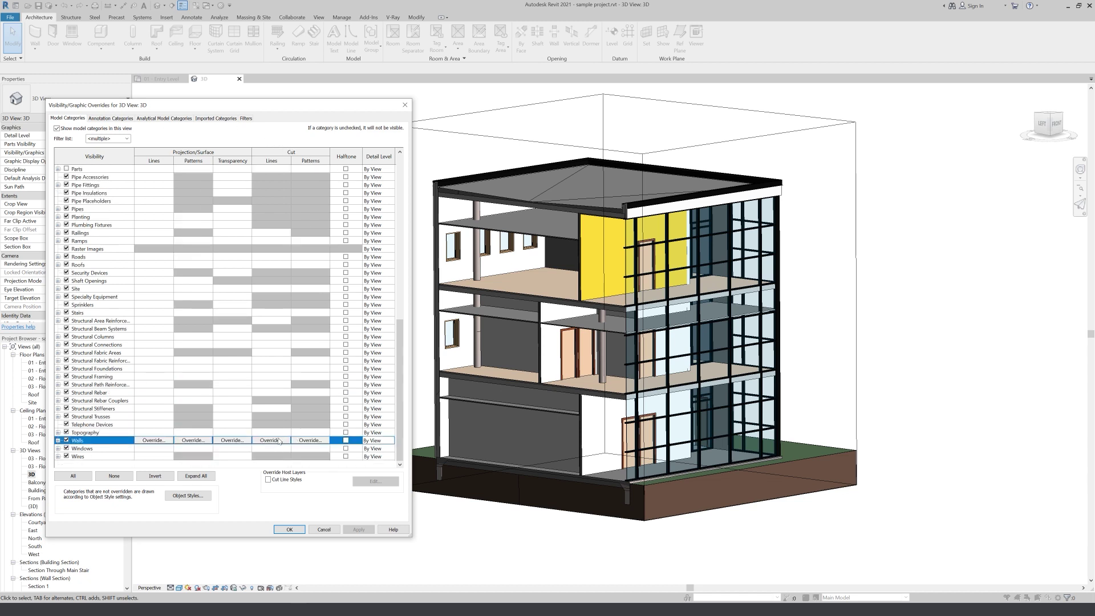
pyautogui.click(311, 441)
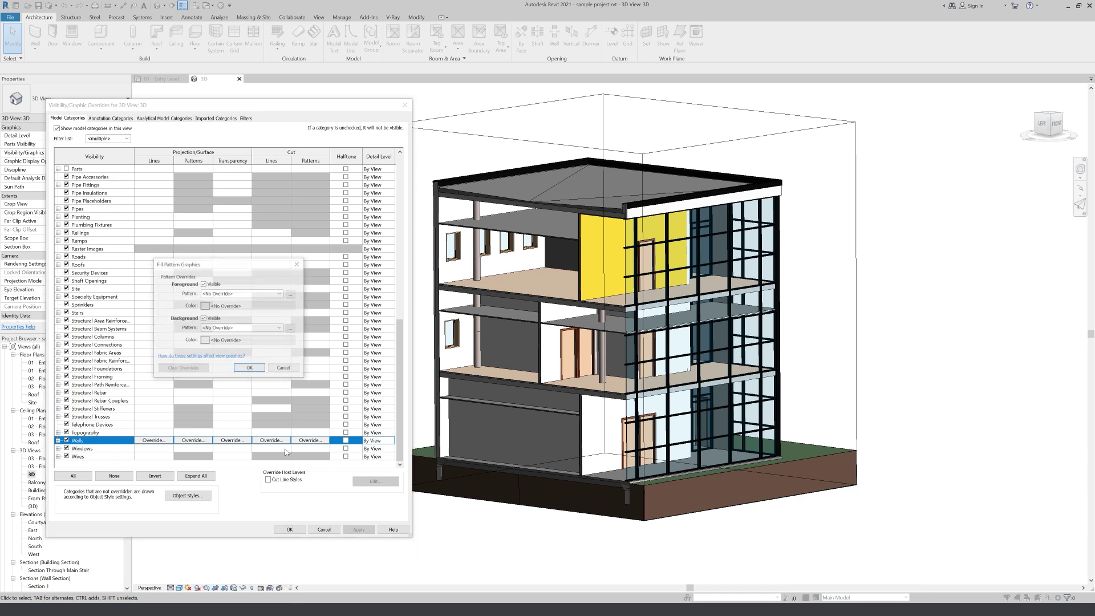
pyautogui.click(247, 292)
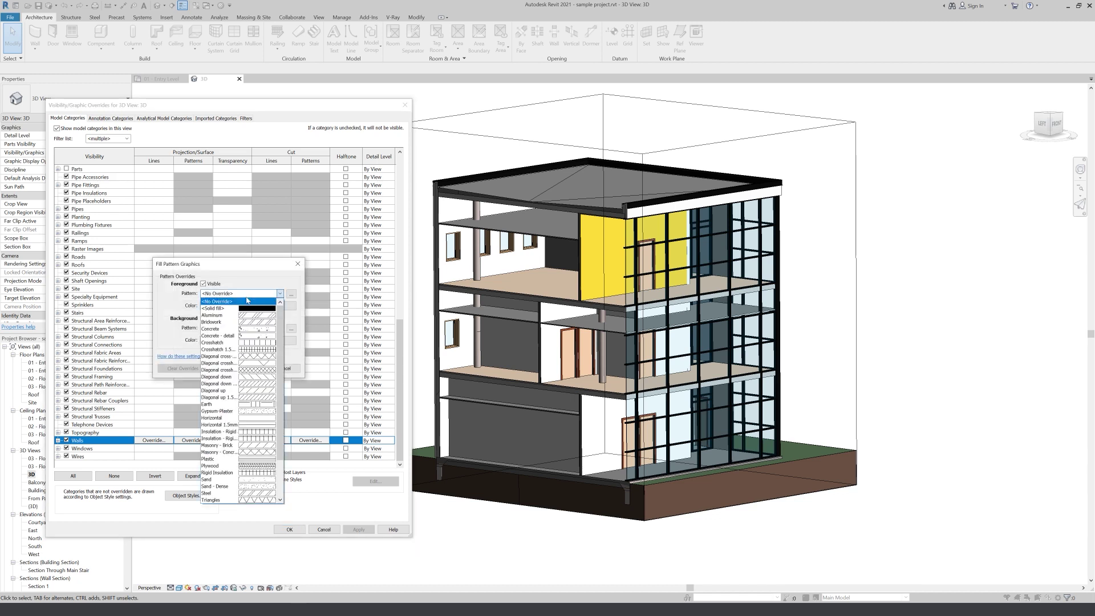
pyautogui.click(234, 302)
pyautogui.click(236, 307)
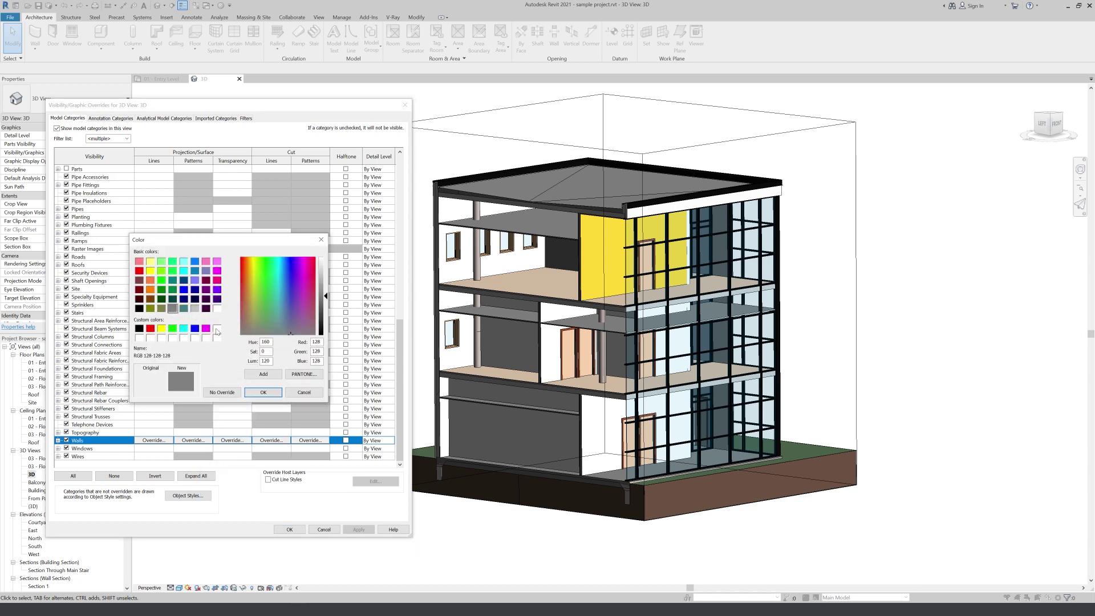
pyautogui.click(164, 281)
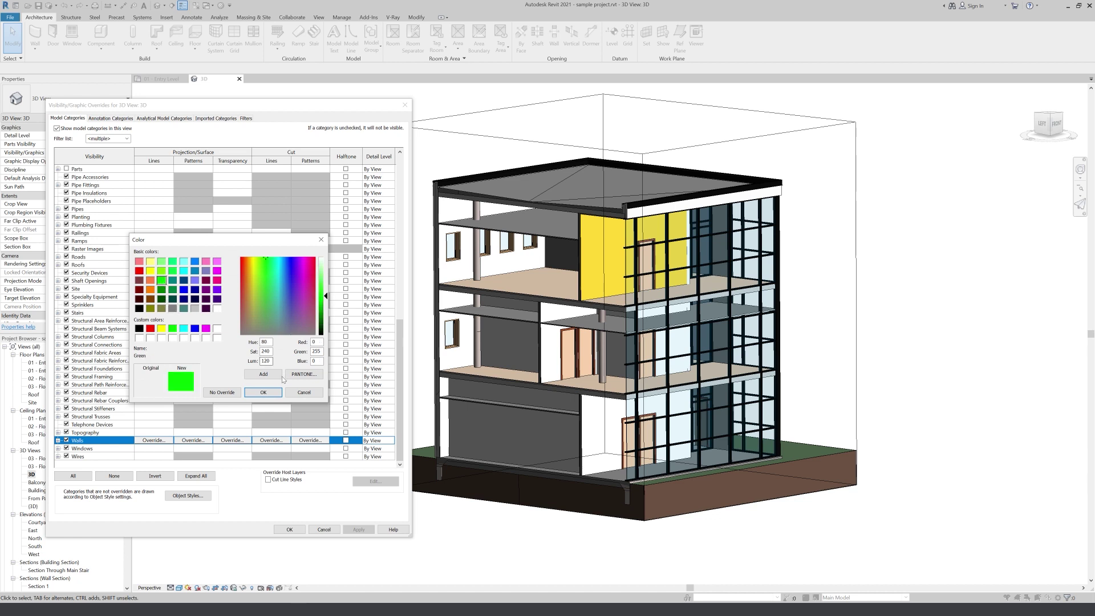
pyautogui.click(264, 392)
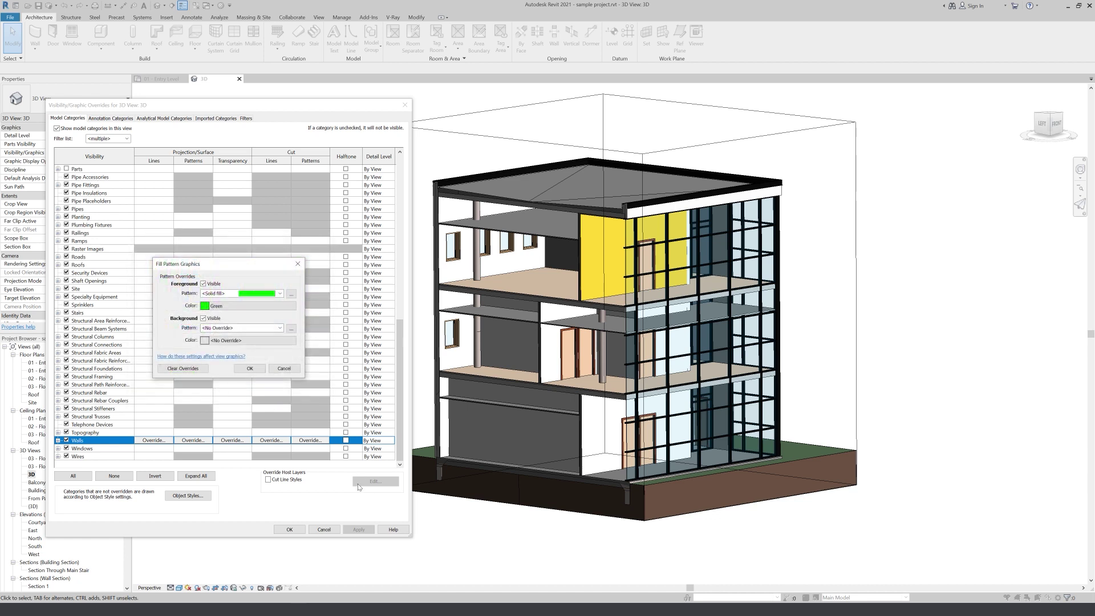
pyautogui.click(254, 367)
pyautogui.click(359, 530)
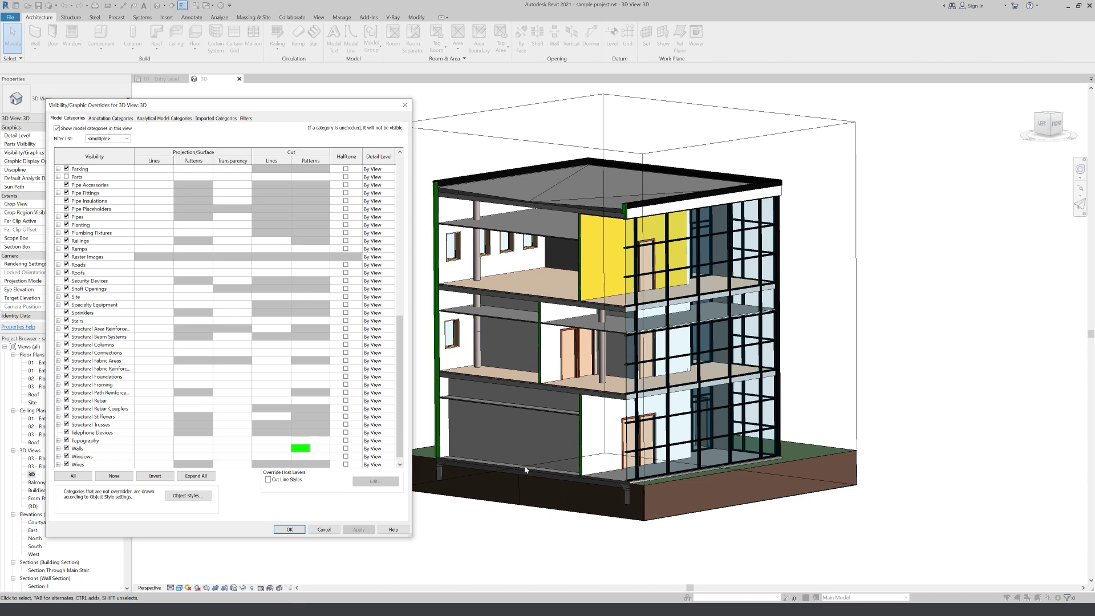
# - Clear the cut pattern override of Walls and accept the view's graphic overrides
pyautogui.click(320, 447)
pyautogui.click(321, 447)
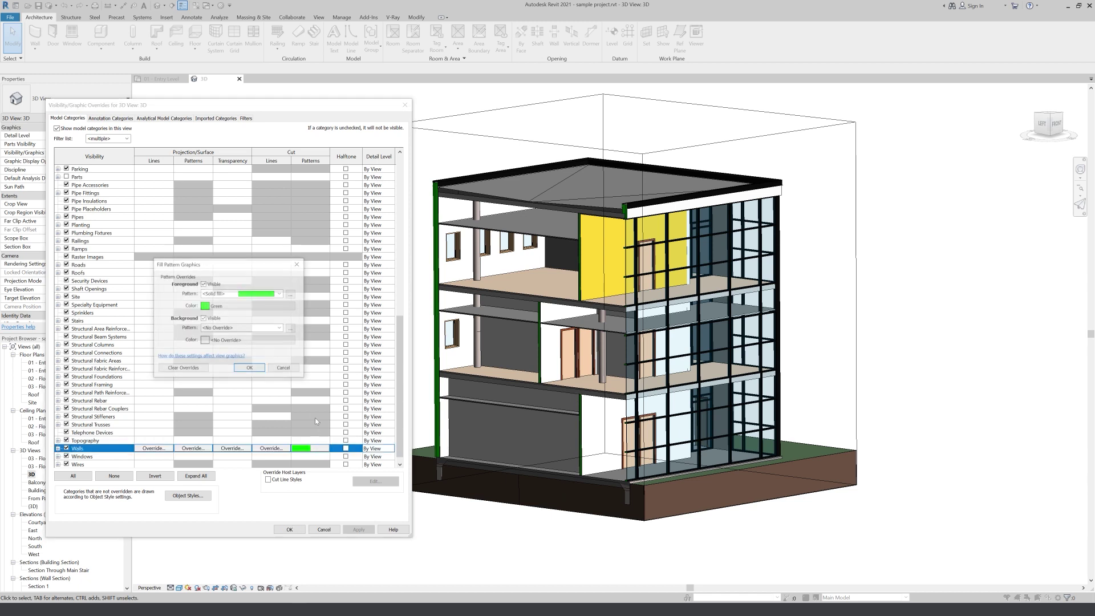
pyautogui.click(183, 369)
pyautogui.click(249, 368)
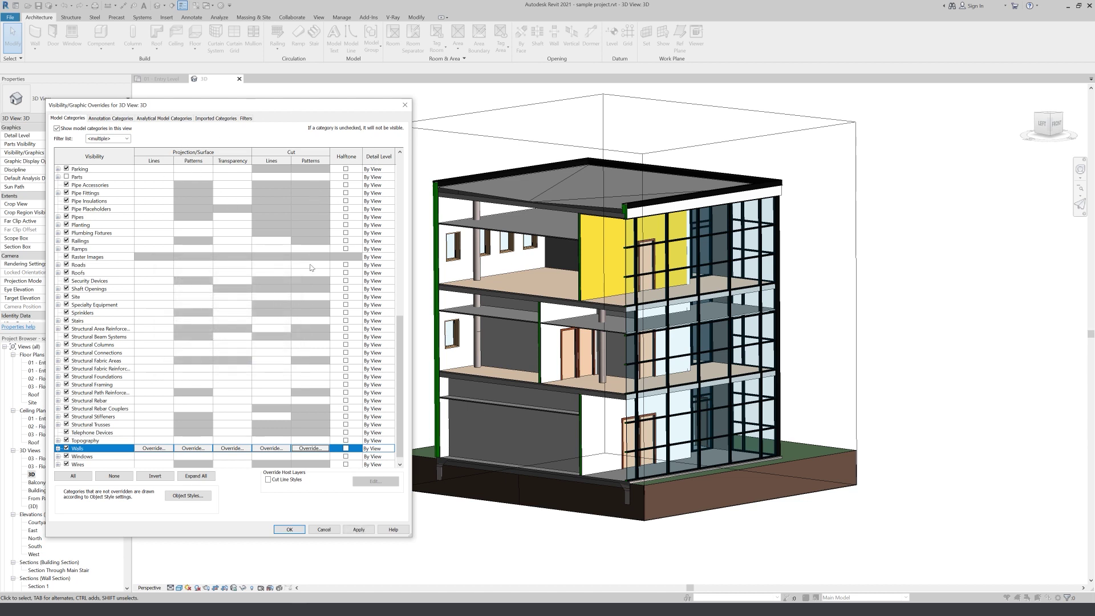
pyautogui.click(290, 530)
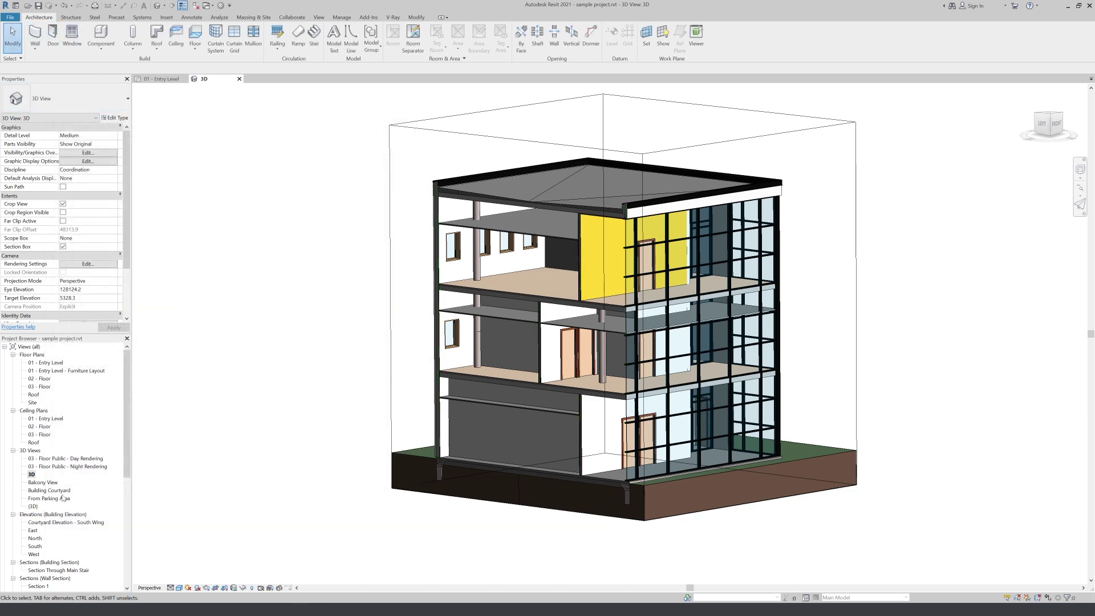
# - Close the 3D view and return to the 01 - Entry Level floor plan
pyautogui.click(161, 79)
pyautogui.click(203, 79)
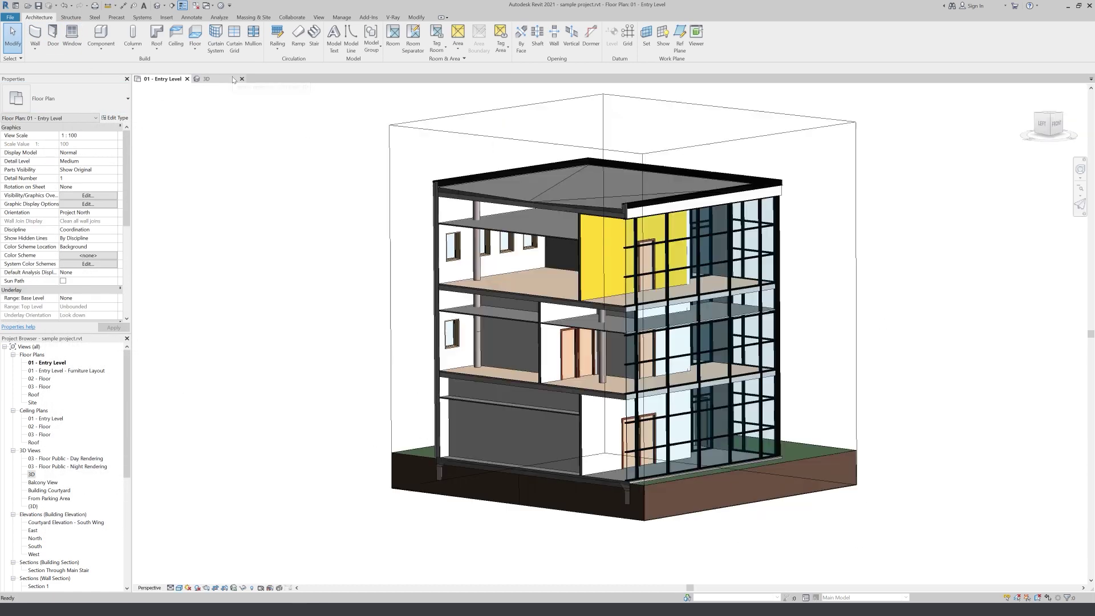
pyautogui.click(239, 78)
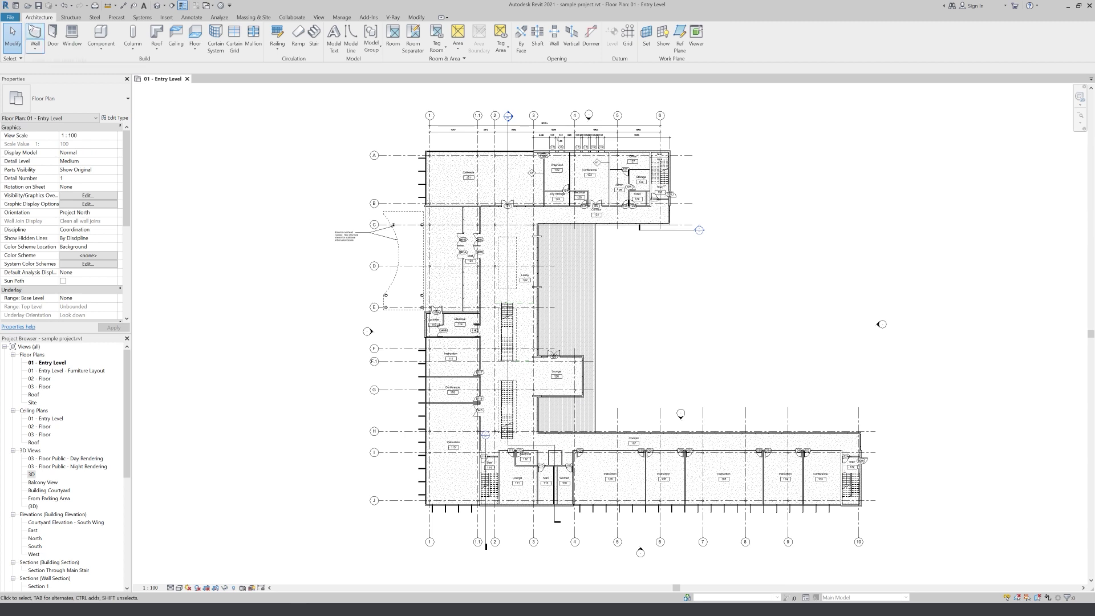
# - Open the DWG/DXF export setups again to show the layer mappings of My Setup
pyautogui.click(11, 18)
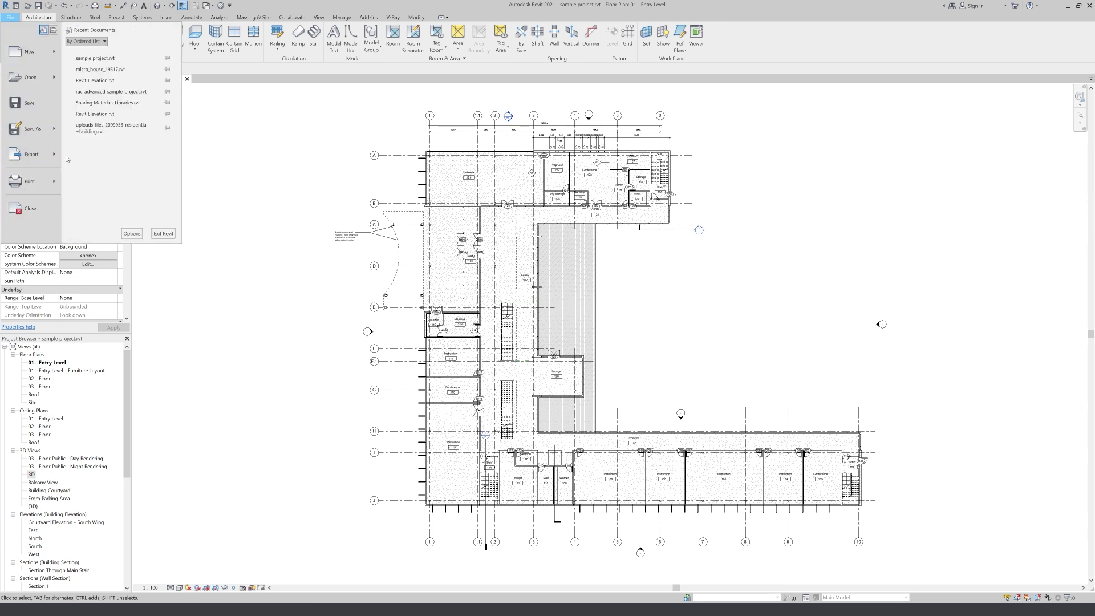
pyautogui.moveTo(68, 158)
pyautogui.moveTo(119, 222)
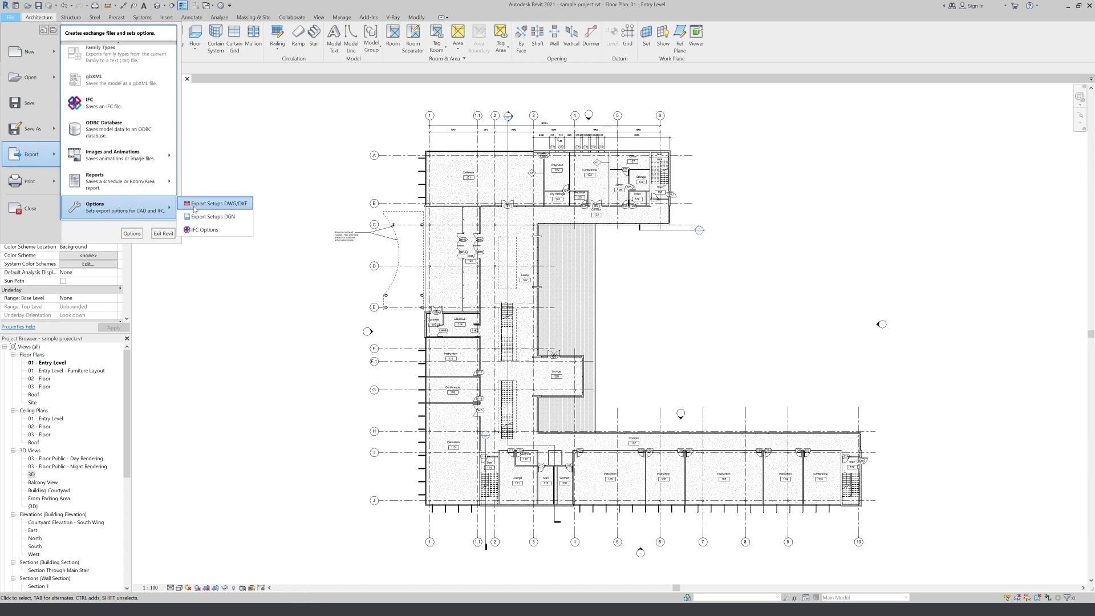
pyautogui.click(197, 210)
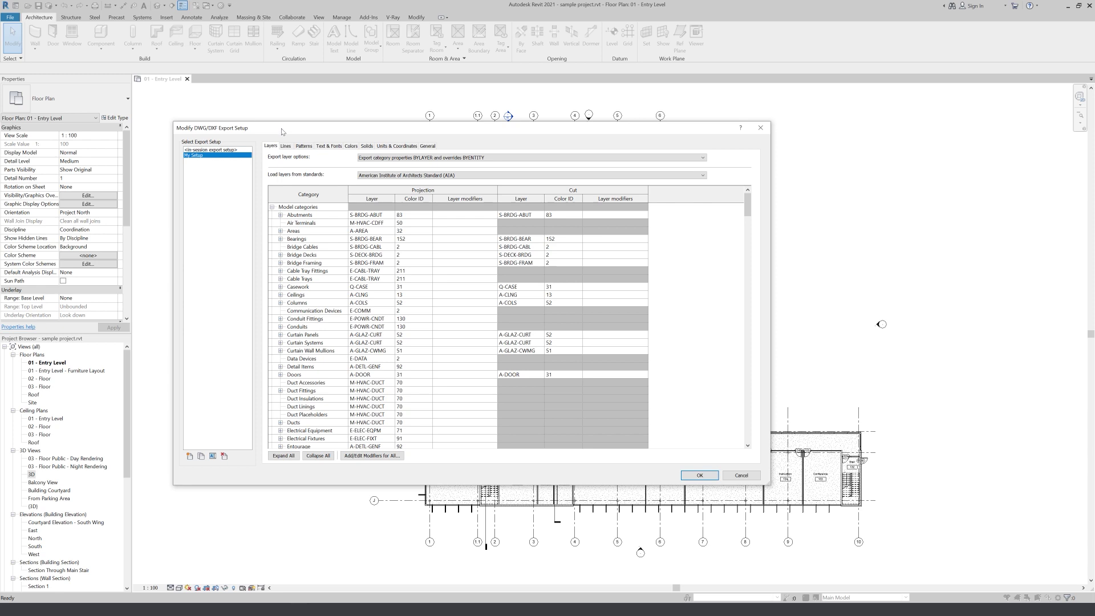
pyautogui.moveTo(282, 129); pyautogui.dragTo(232, 112)
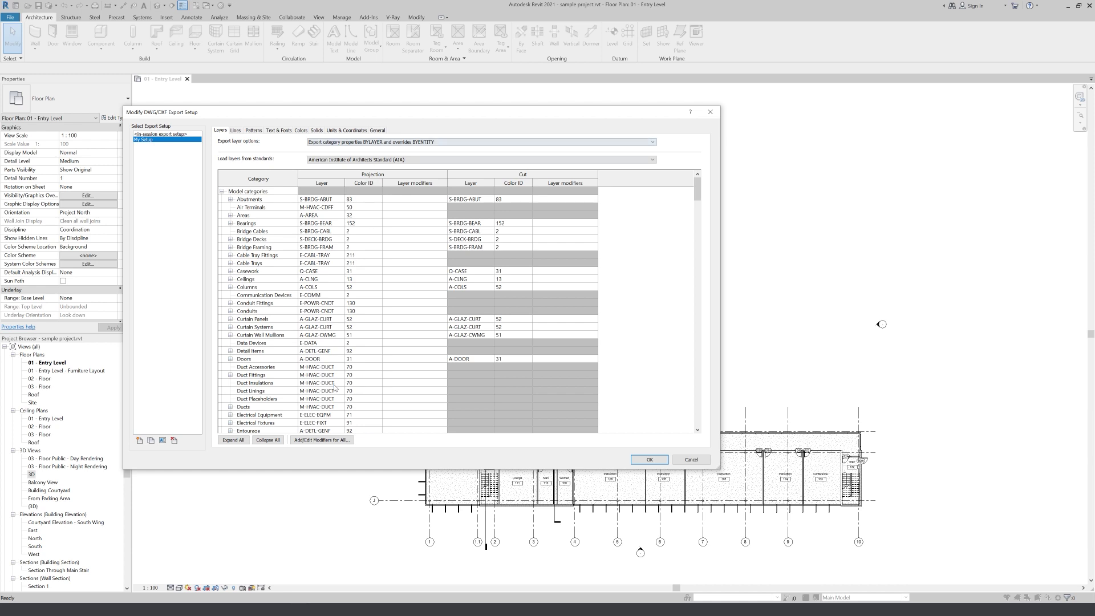
# - Examine the projection layer names and color ID assigned to the Walls category in My Setup
pyautogui.click(249, 279)
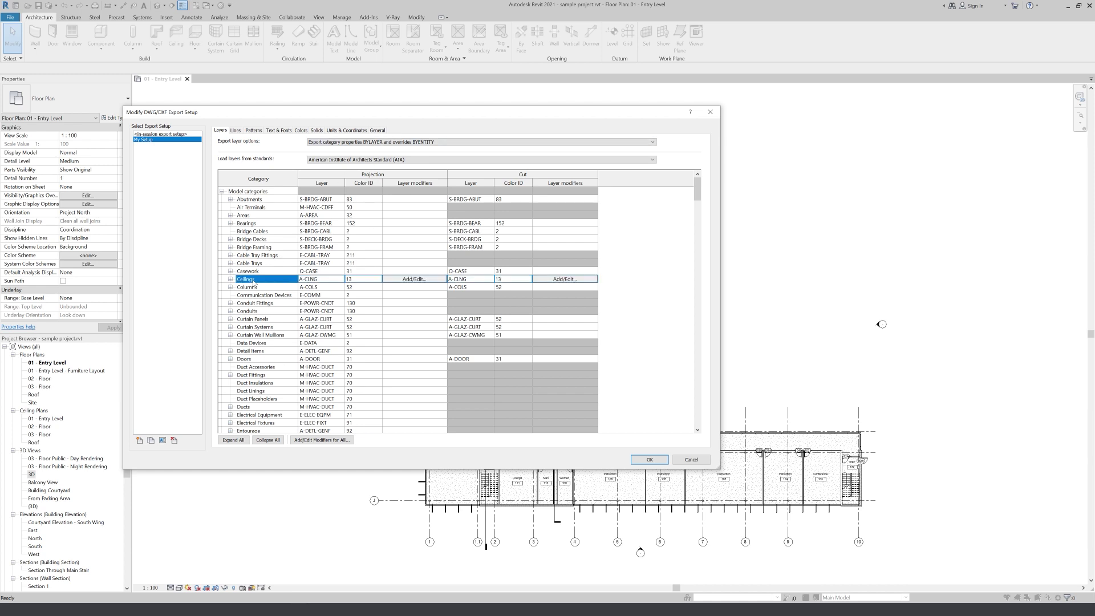
pyautogui.press('w')
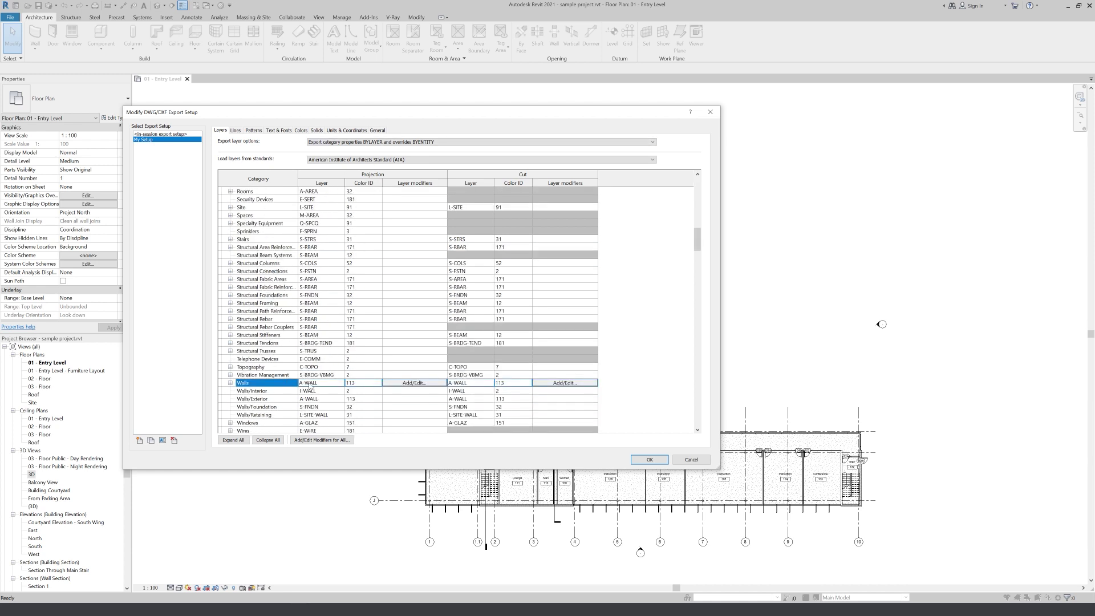
pyautogui.click(309, 390)
pyautogui.click(304, 382)
pyautogui.click(303, 383)
pyautogui.click(303, 383)
pyautogui.write('Up')
pyautogui.click(350, 386)
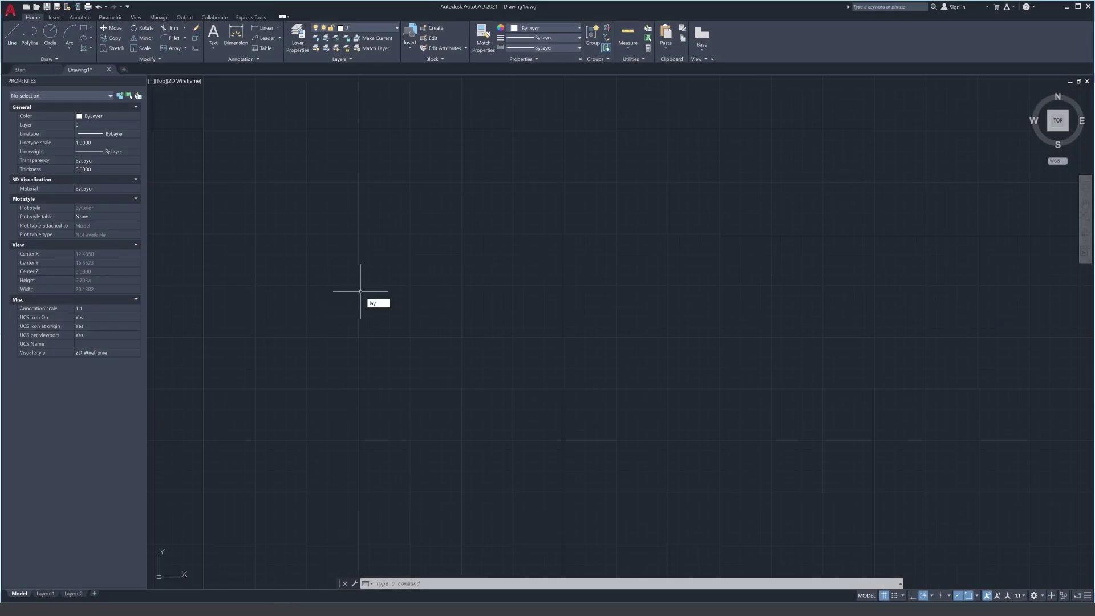
# - Open the layer properties and examine the numbered index colors available for layer 0, including the gray shades 250 to 255
pyautogui.write('y')
pyautogui.press('Return')
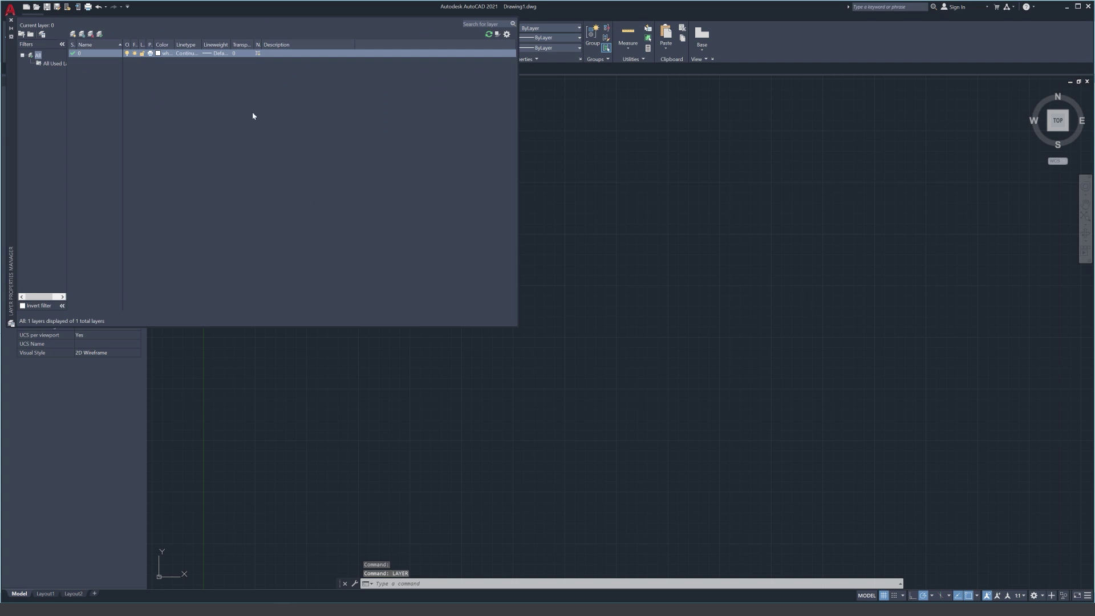
pyautogui.click(160, 54)
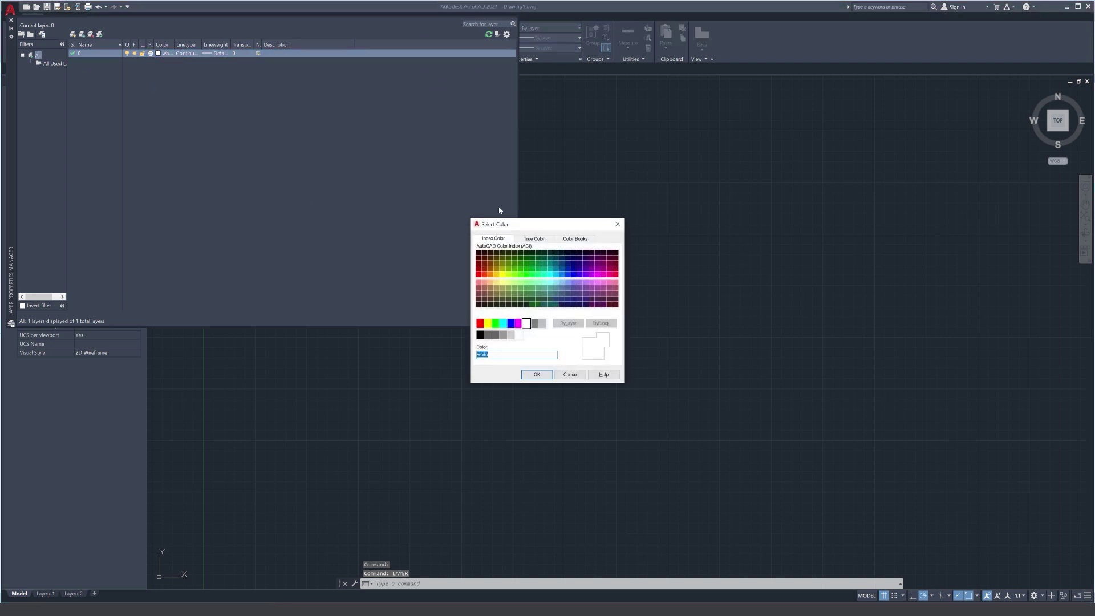
pyautogui.moveTo(413, 217); pyautogui.dragTo(385, 216)
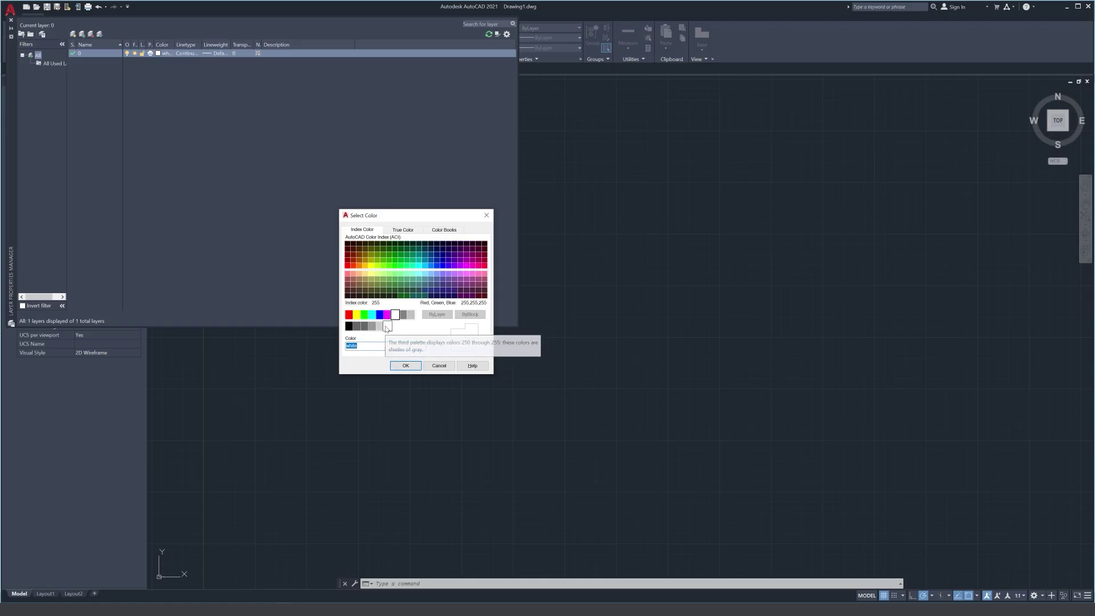
pyautogui.click(415, 368)
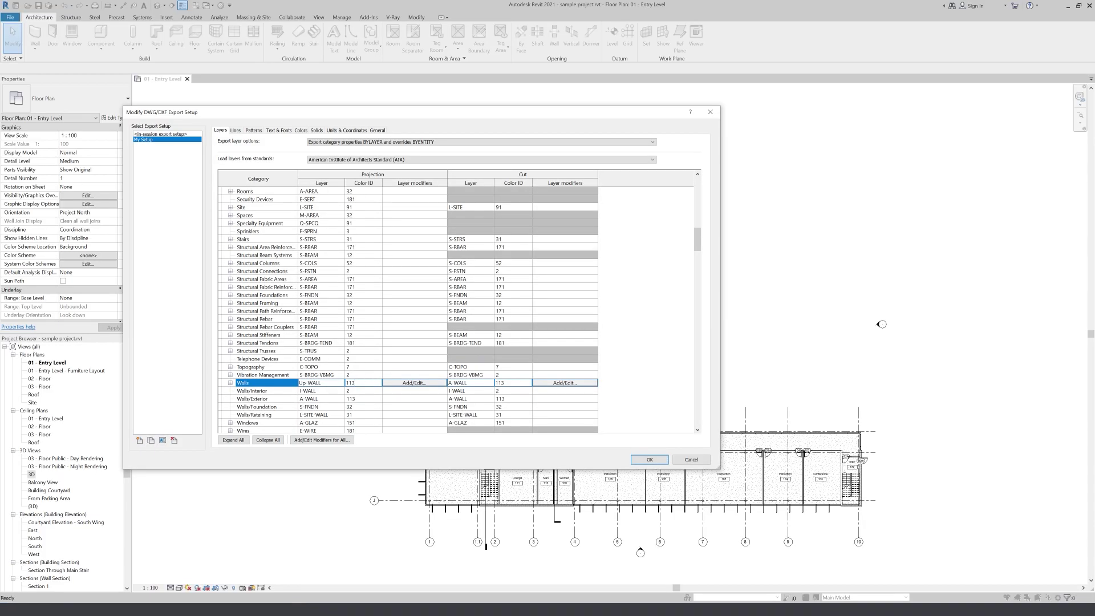
# - Set the Walls projection color ID to 255 and look through the modifiers available for its projection layer name without adding any
pyautogui.write('255')
pyautogui.click(414, 385)
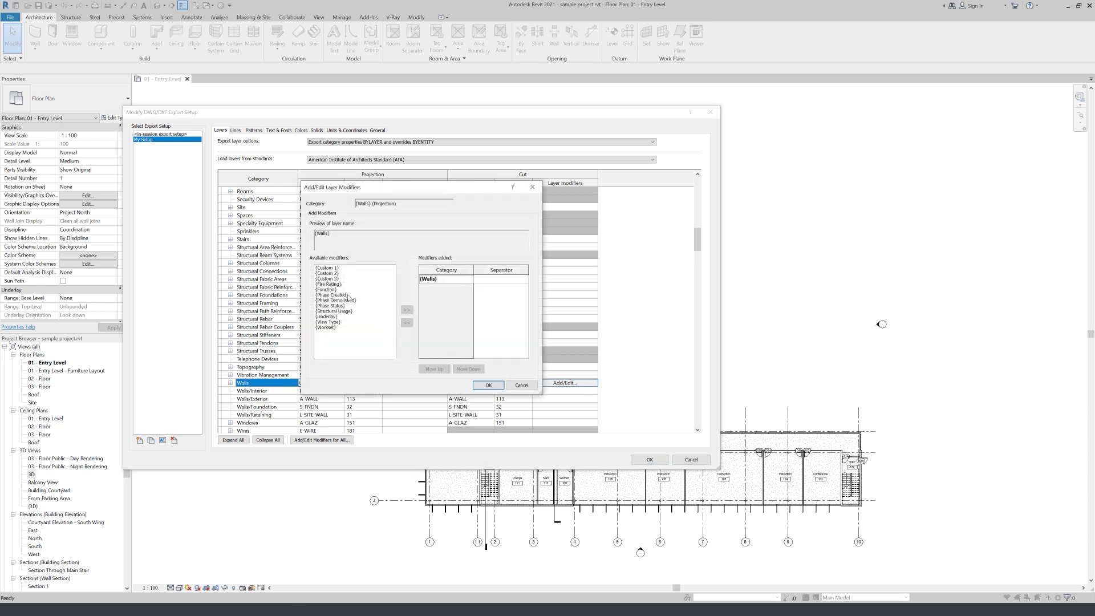
pyautogui.click(326, 289)
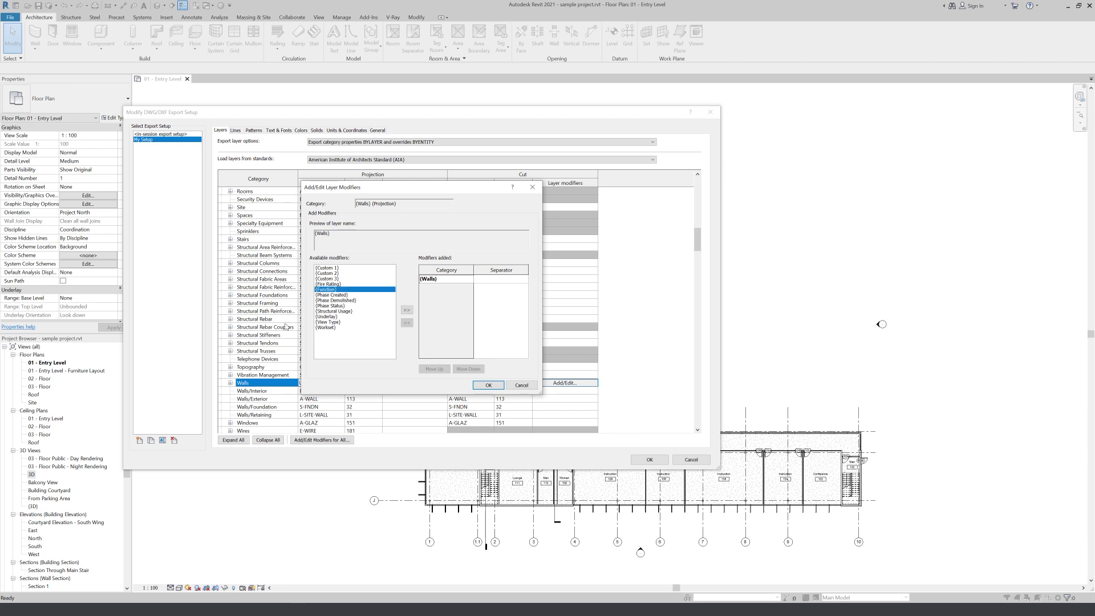
pyautogui.click(356, 300)
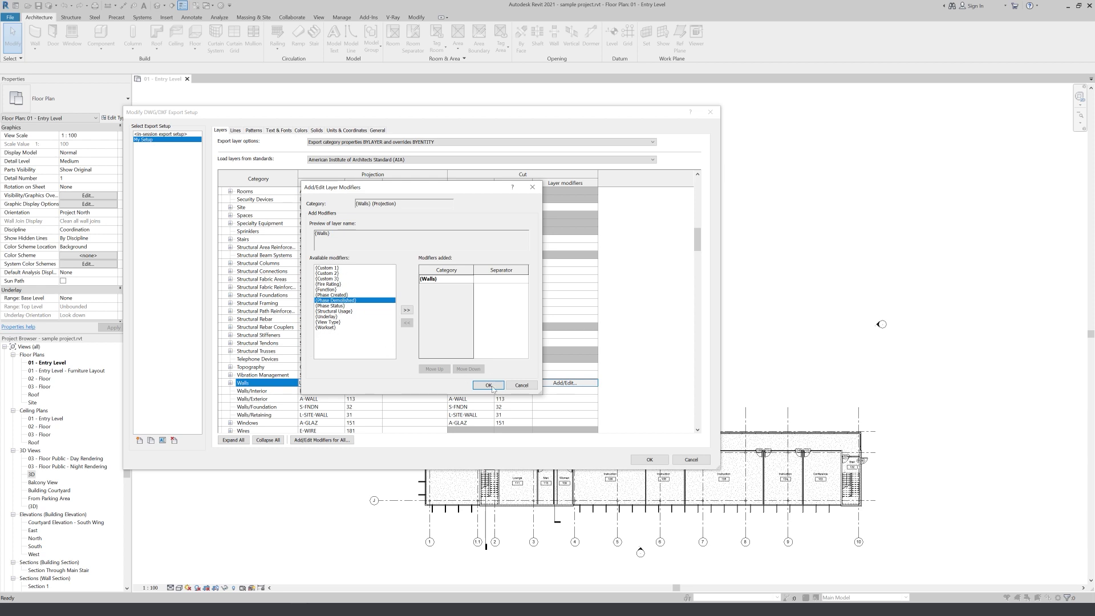
pyautogui.click(522, 385)
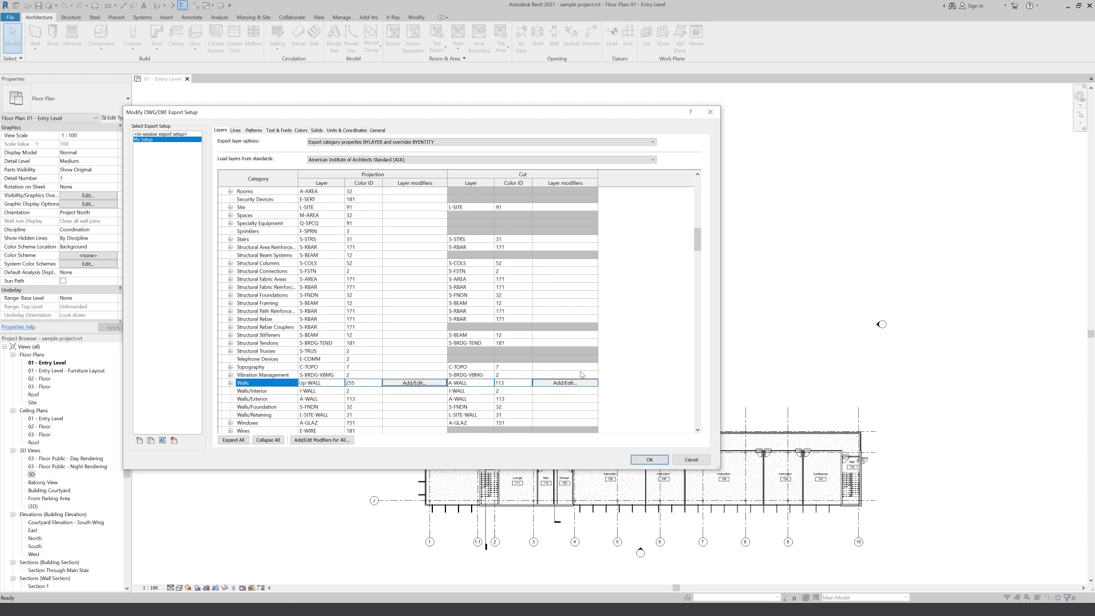
# - Show the line pattern mappings of My Setup and check which DWG linetype files can be loaded
pyautogui.click(235, 131)
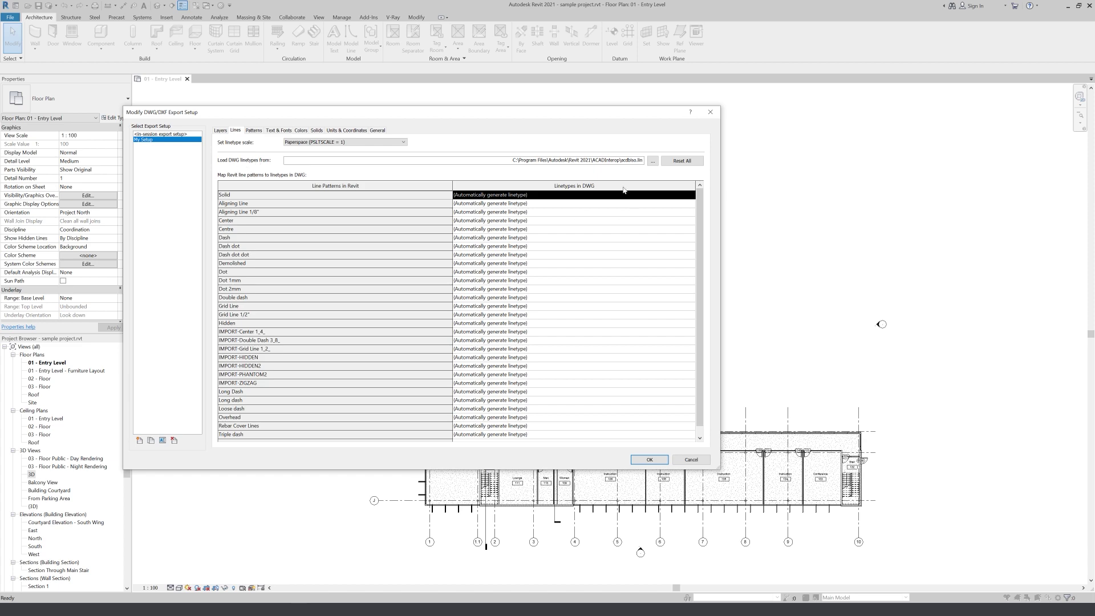
pyautogui.click(652, 161)
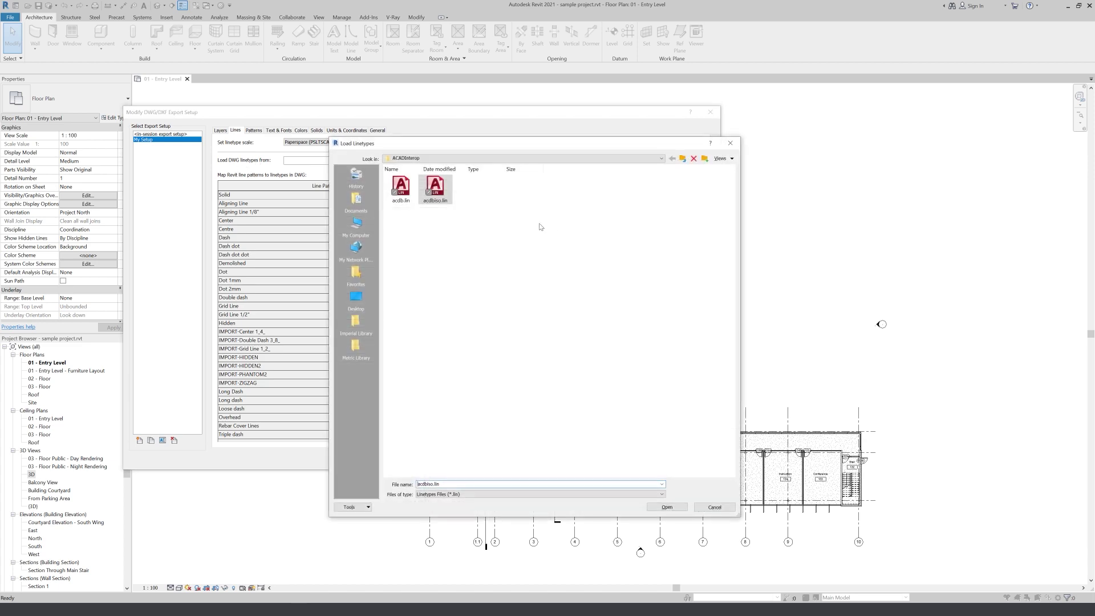
pyautogui.click(730, 143)
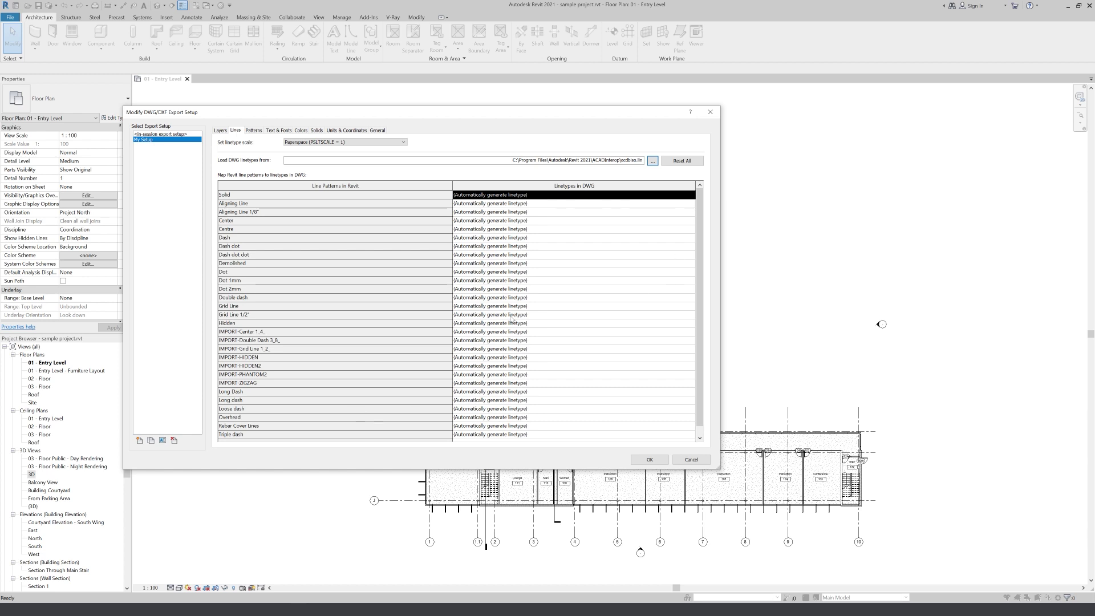
# - Map the Overhead line pattern to the CENTER linetype in the DWG export setup
pyautogui.scroll(-1, 507, 394)
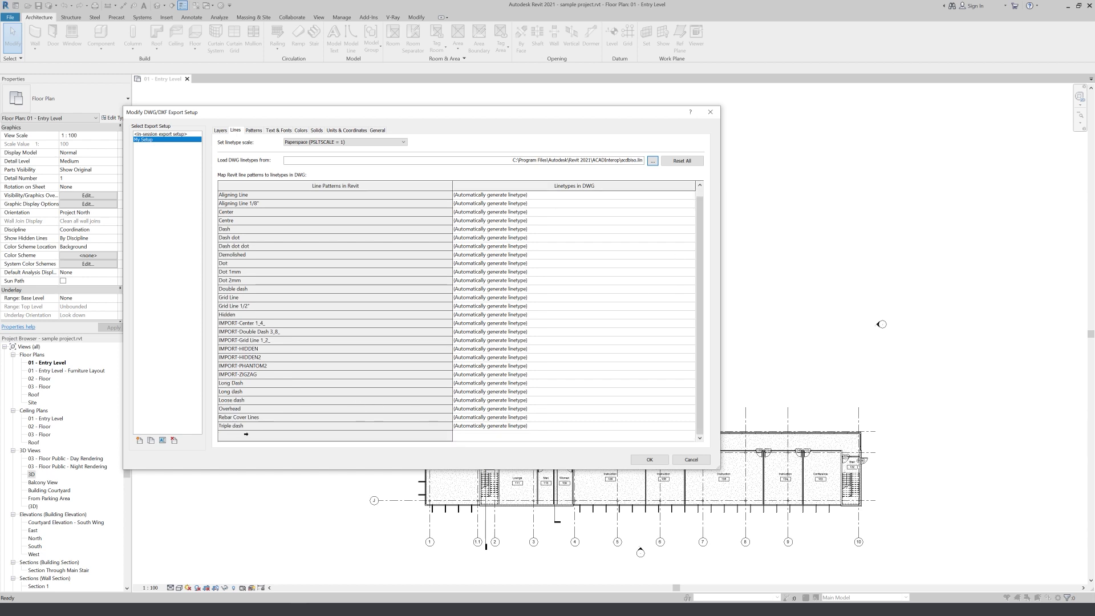
pyautogui.click(241, 410)
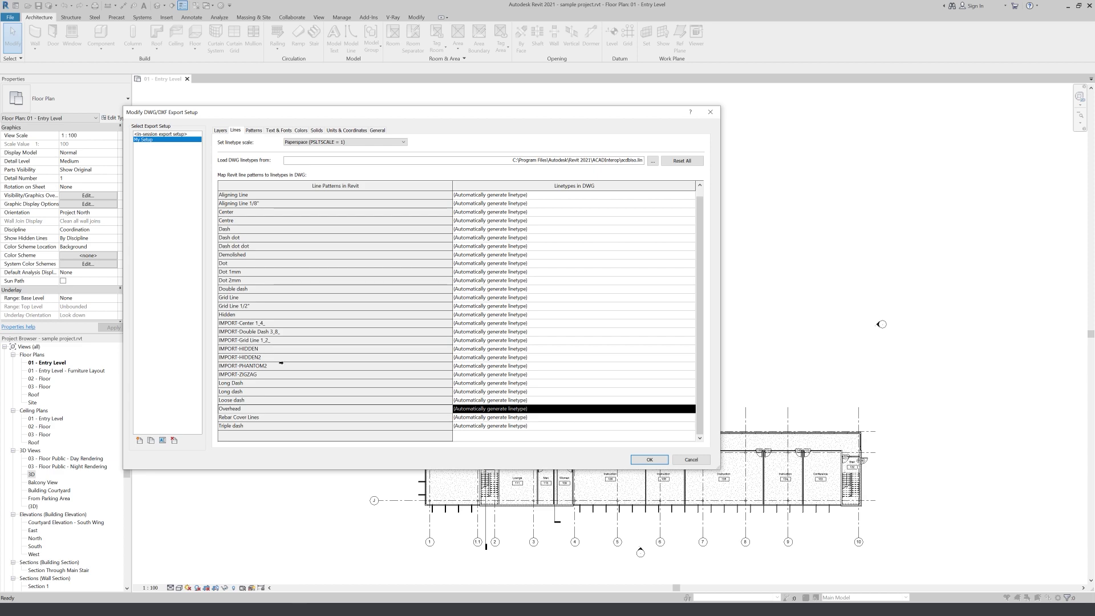
pyautogui.moveTo(328, 112)
pyautogui.mouseDown()
pyautogui.moveTo(345, 178)
pyautogui.moveTo(749, 158)
pyautogui.moveTo(740, 149)
pyautogui.mouseUp()
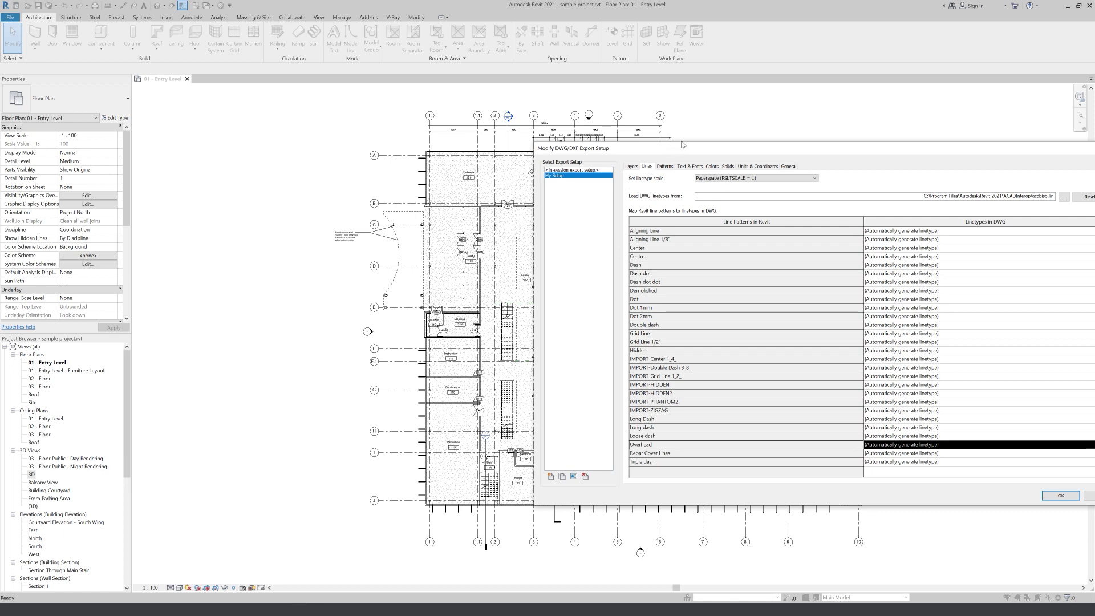
pyautogui.moveTo(684, 148); pyautogui.dragTo(286, 97)
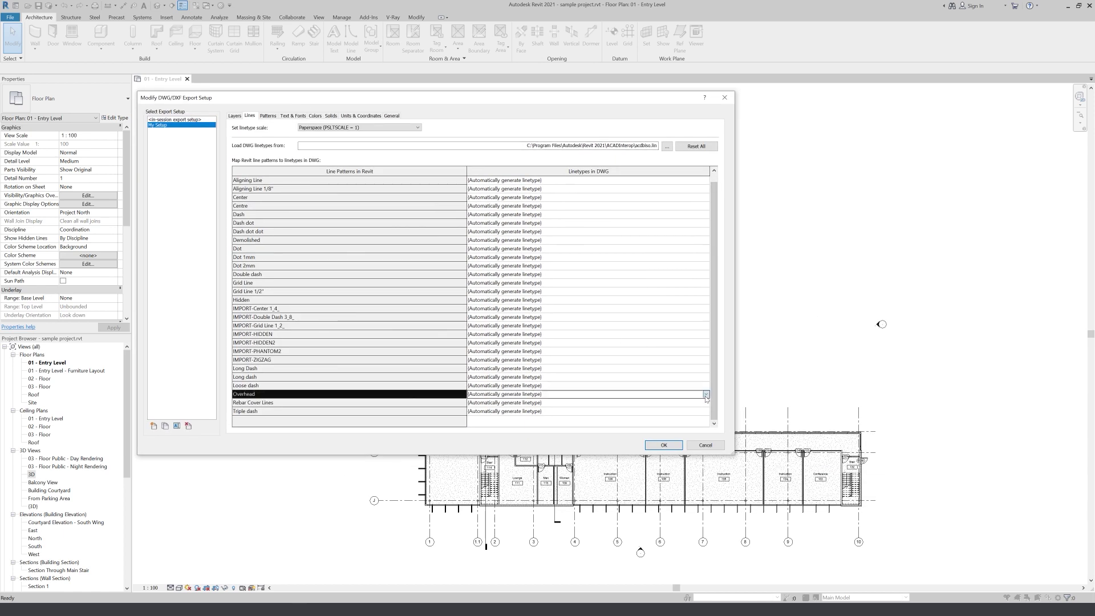
pyautogui.click(705, 394)
pyautogui.moveTo(706, 414); pyautogui.dragTo(707, 414)
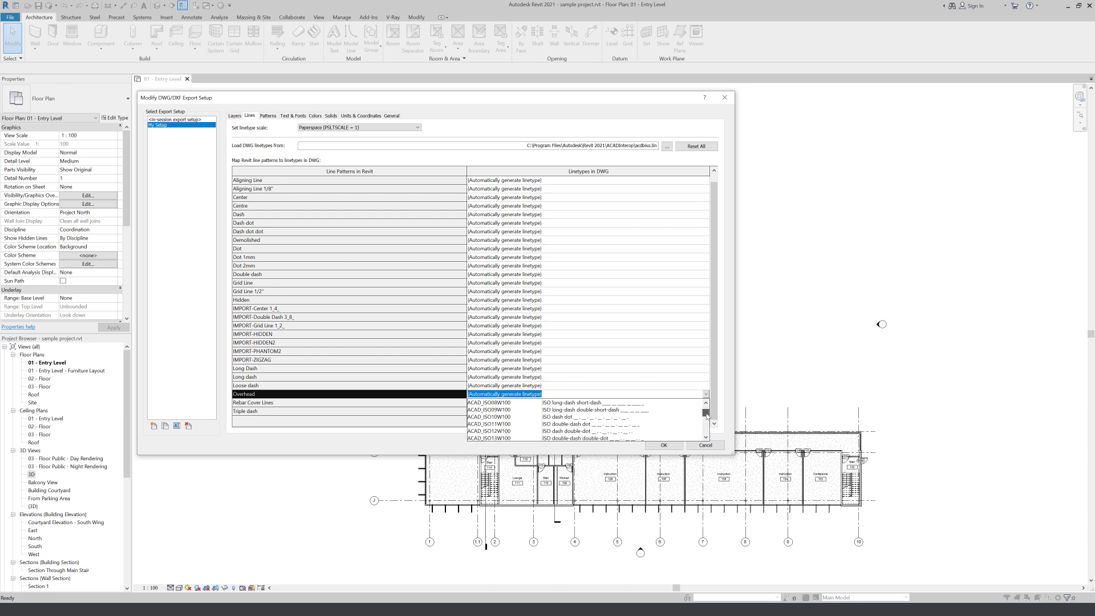
pyautogui.scroll(-3, 698, 419)
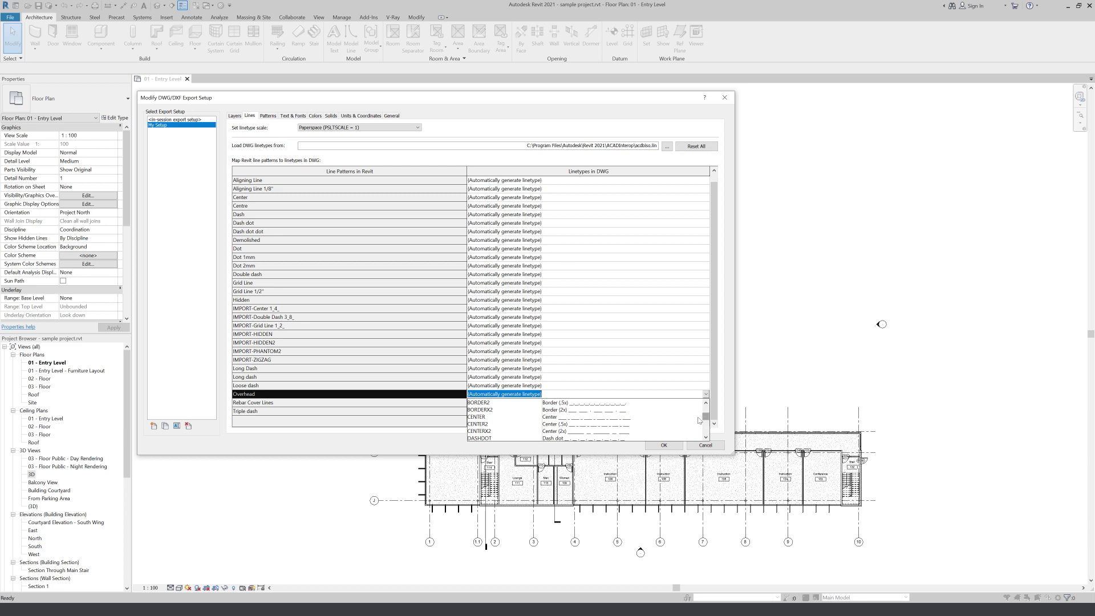
pyautogui.click(492, 417)
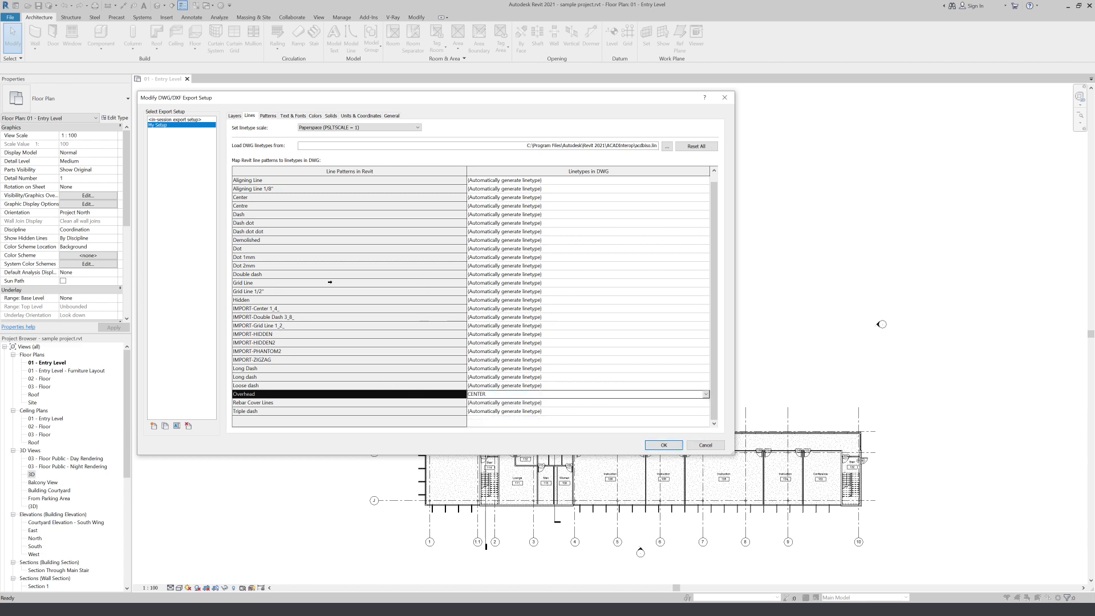
# - Examine the fill pattern mappings and the DWG hatch patterns offered for Solid fill, keeping the automatically generated hatch pattern
pyautogui.click(268, 116)
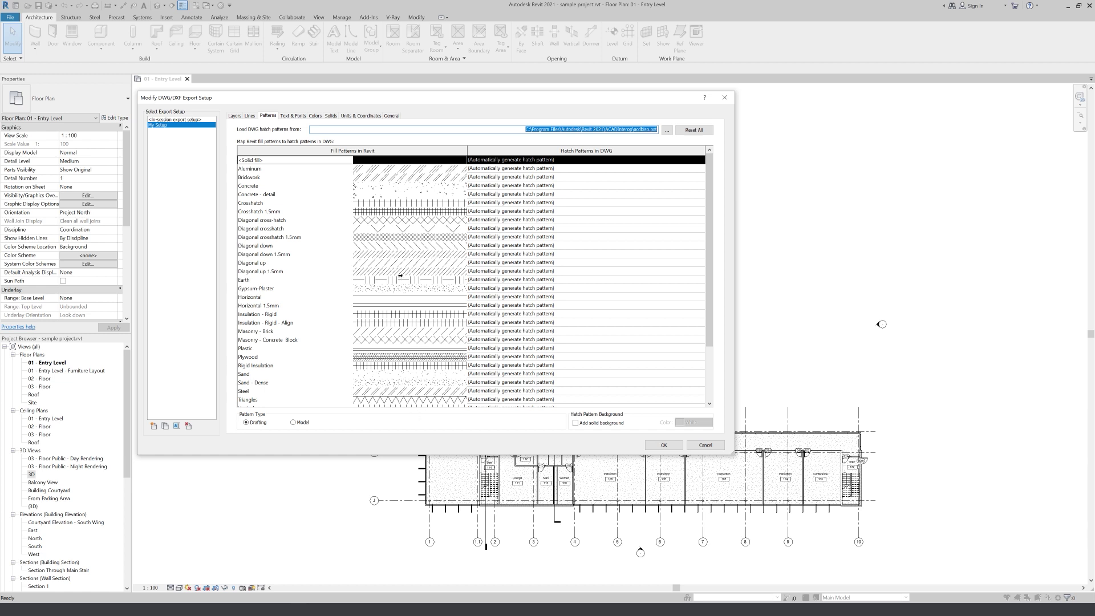
pyautogui.click(293, 423)
pyautogui.click(278, 425)
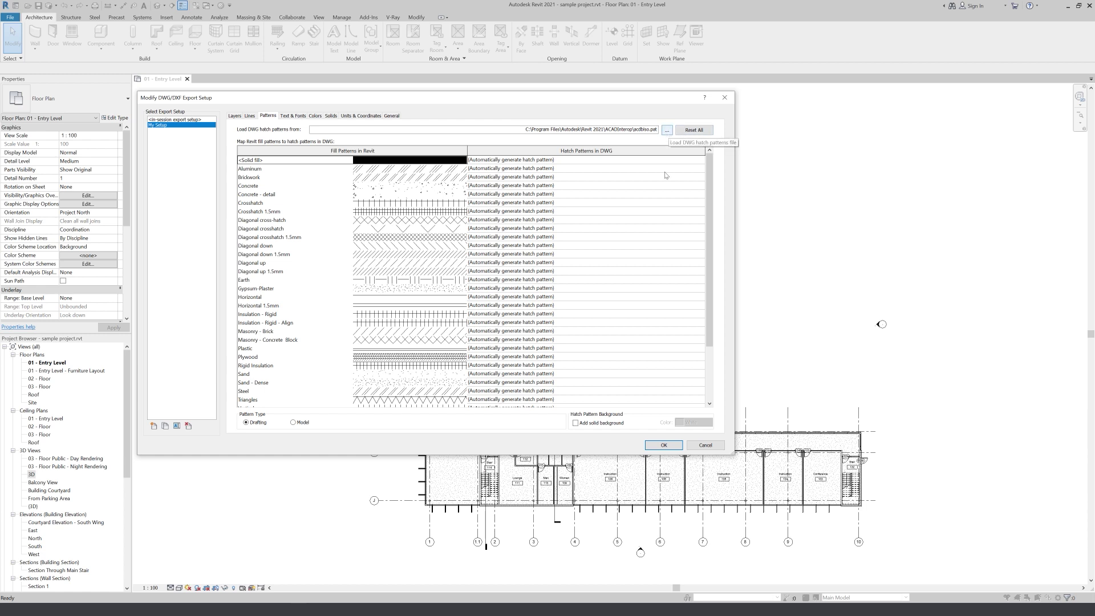
pyautogui.click(700, 160)
pyautogui.click(701, 160)
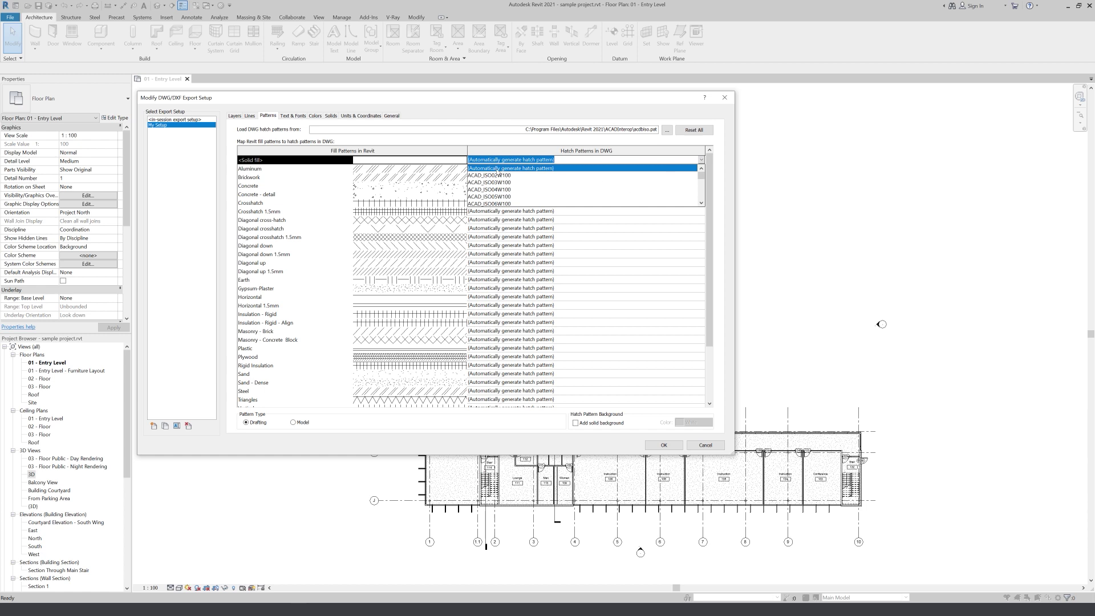
pyautogui.scroll(-7, 498, 171)
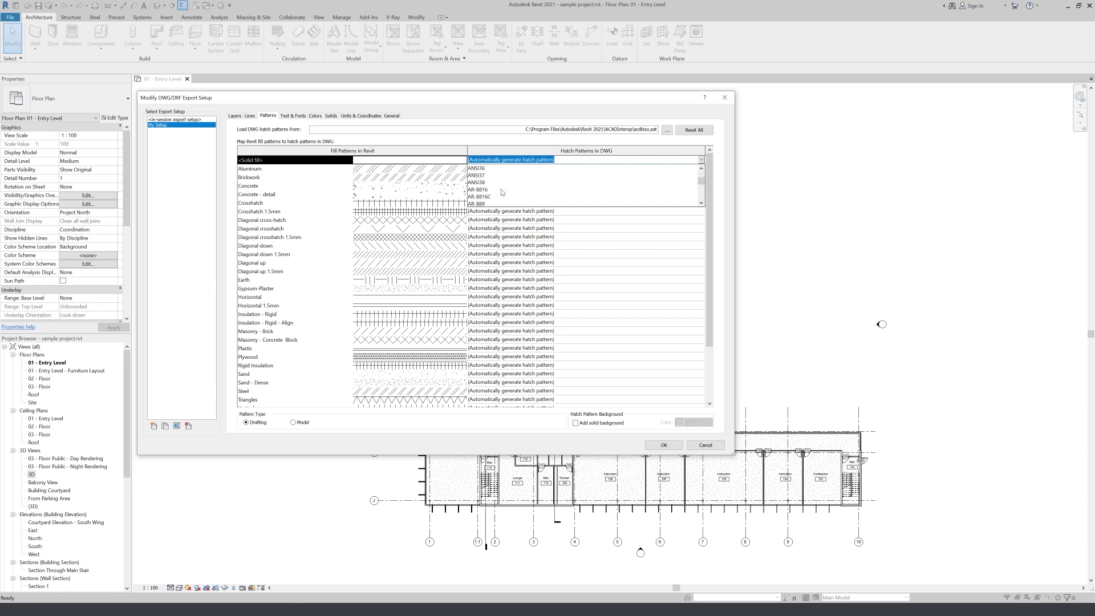
pyautogui.scroll(7, 494, 183)
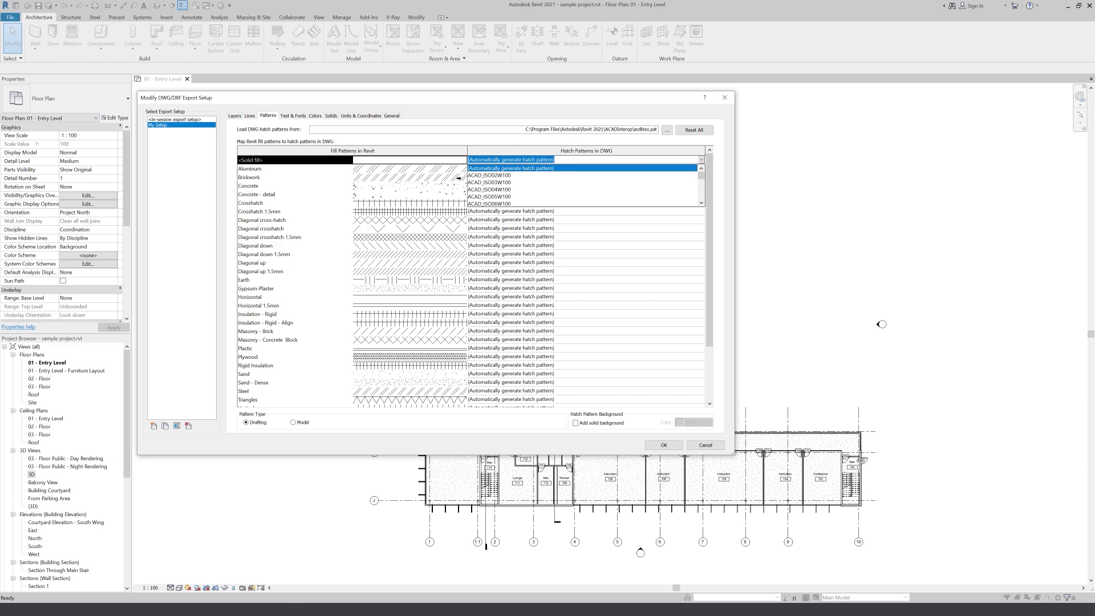
pyautogui.click(472, 168)
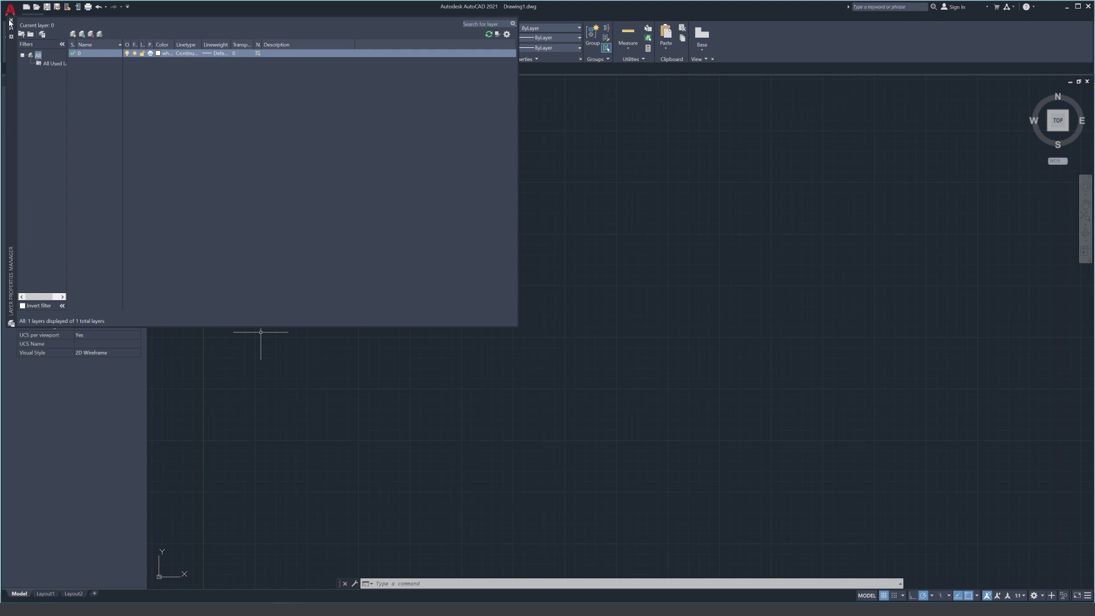
# - Close the layer properties, start a hatch to view the available hatch patterns, and leave the command without hatching anything
pyautogui.click(10, 22)
pyautogui.click(89, 50)
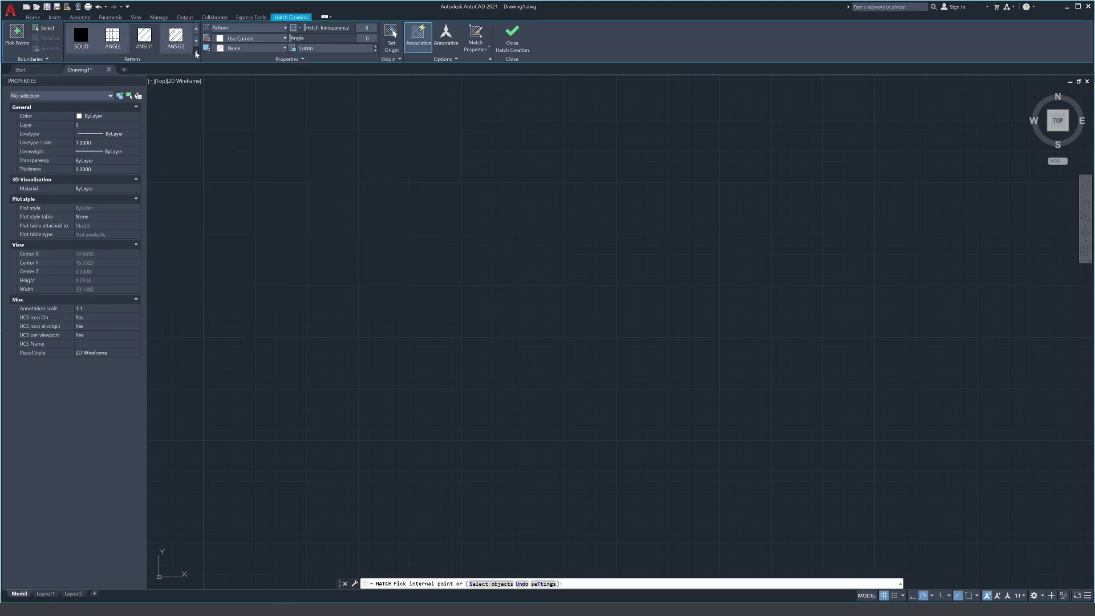
pyautogui.click(196, 50)
pyautogui.click(124, 111)
pyautogui.press('Escape')
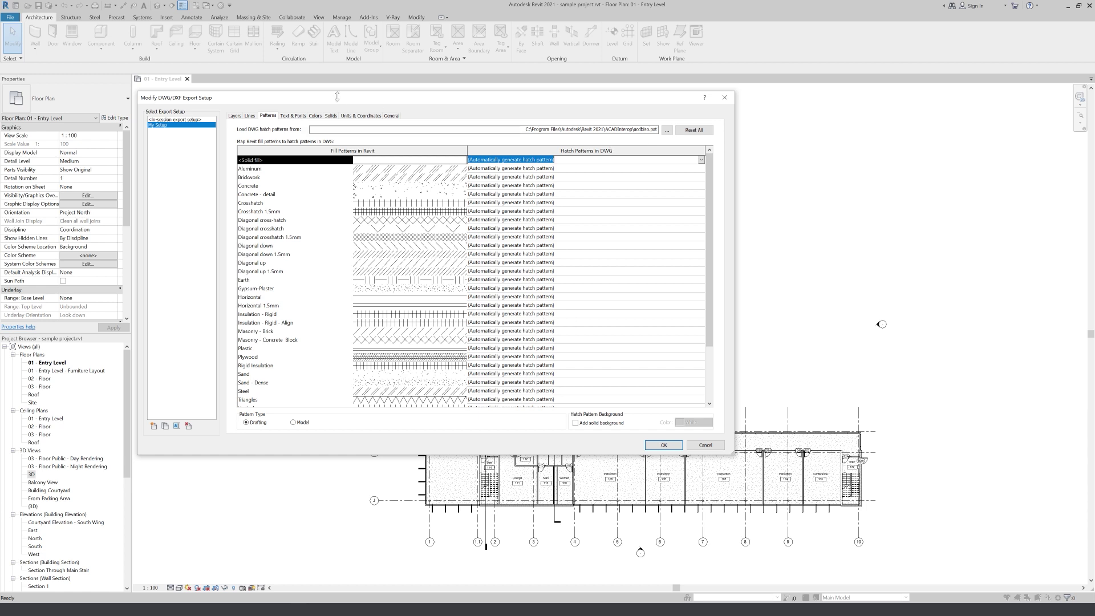
# - Show the text font mappings of My Setup and map the Arial font to Century Gothic
pyautogui.click(292, 116)
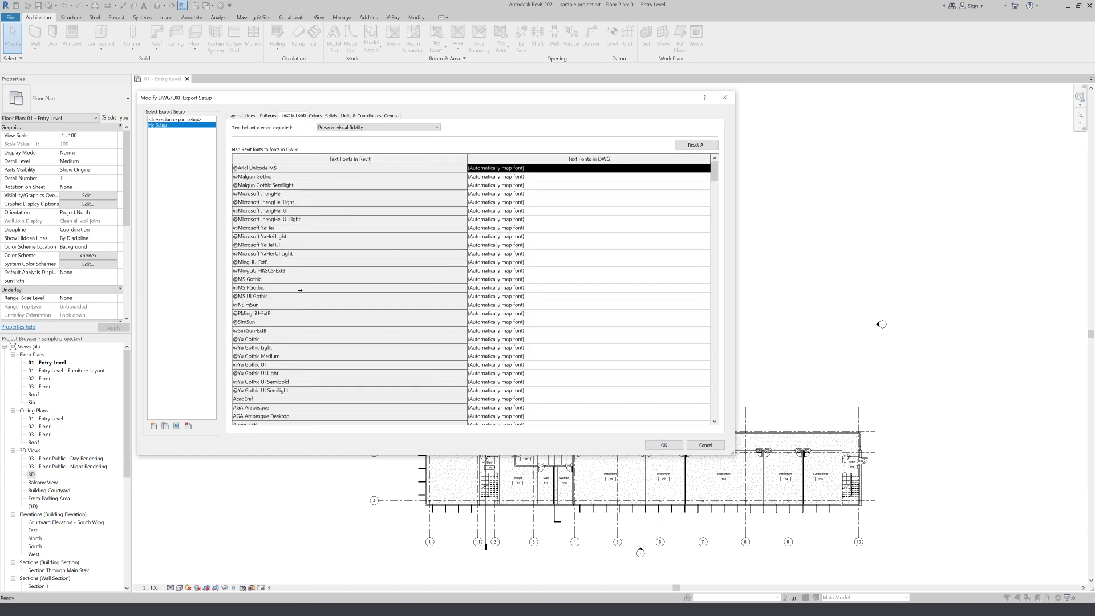
pyautogui.scroll(-3, 292, 277)
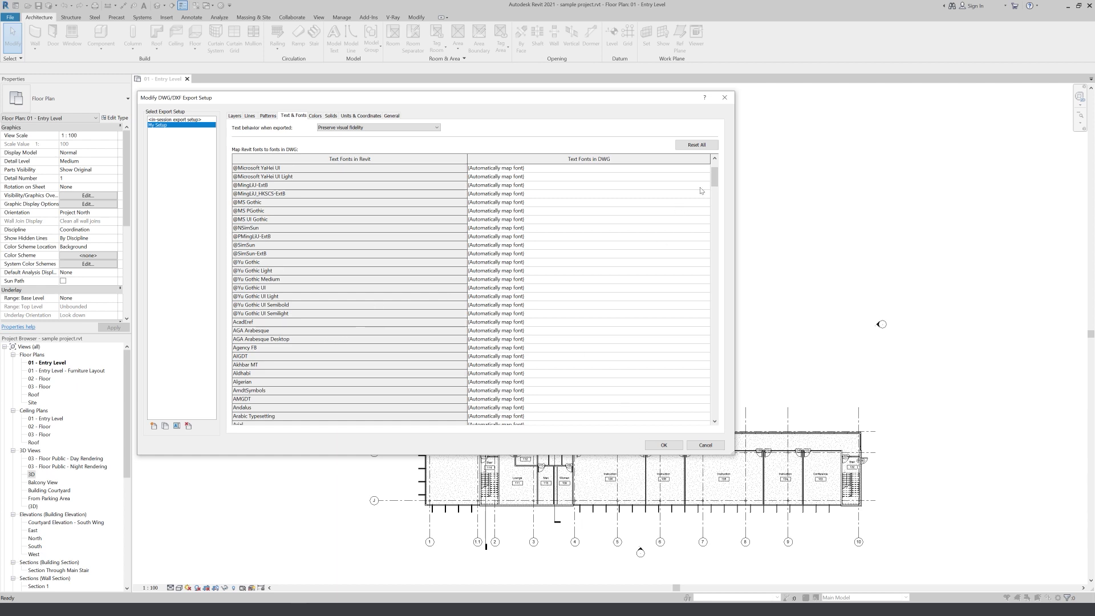
pyautogui.moveTo(715, 181)
pyautogui.mouseDown()
pyautogui.moveTo(712, 224)
pyautogui.moveTo(712, 195)
pyautogui.mouseUp()
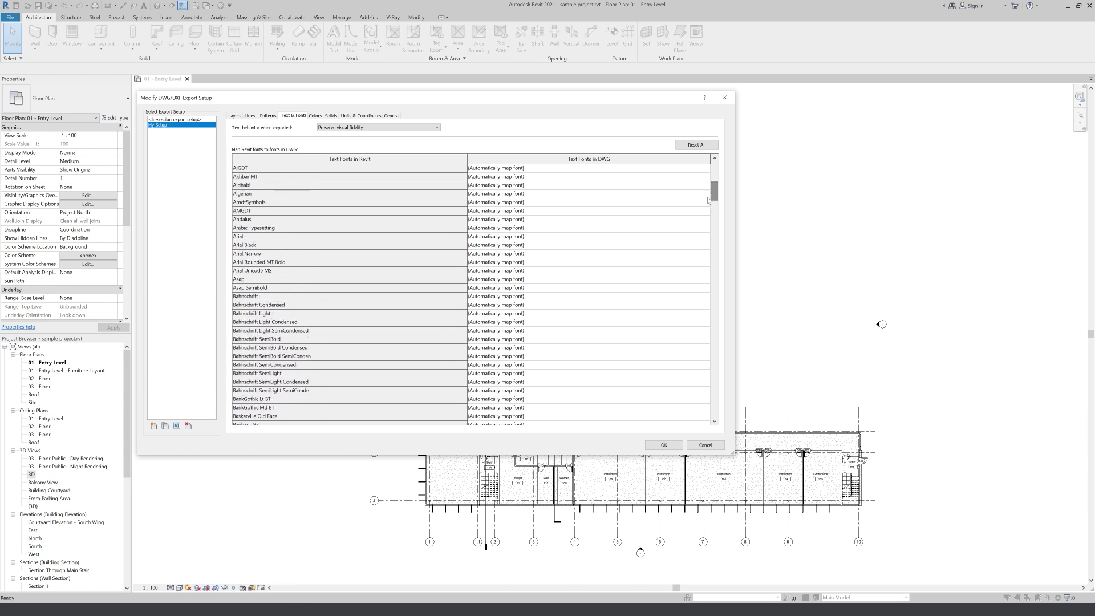
pyautogui.click(254, 238)
pyautogui.click(707, 236)
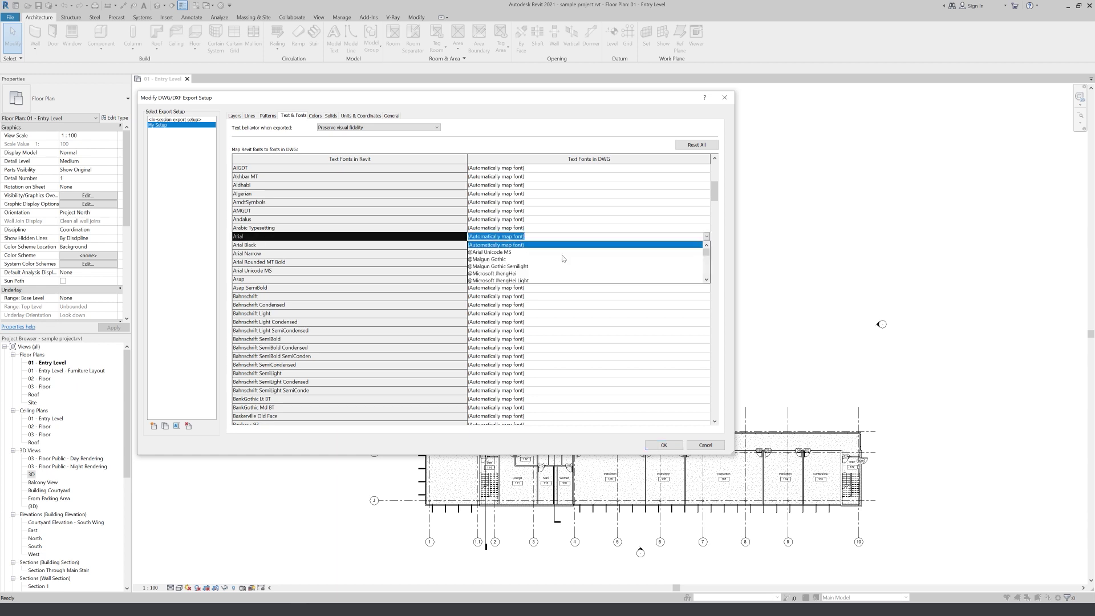
pyautogui.write('Centaur')
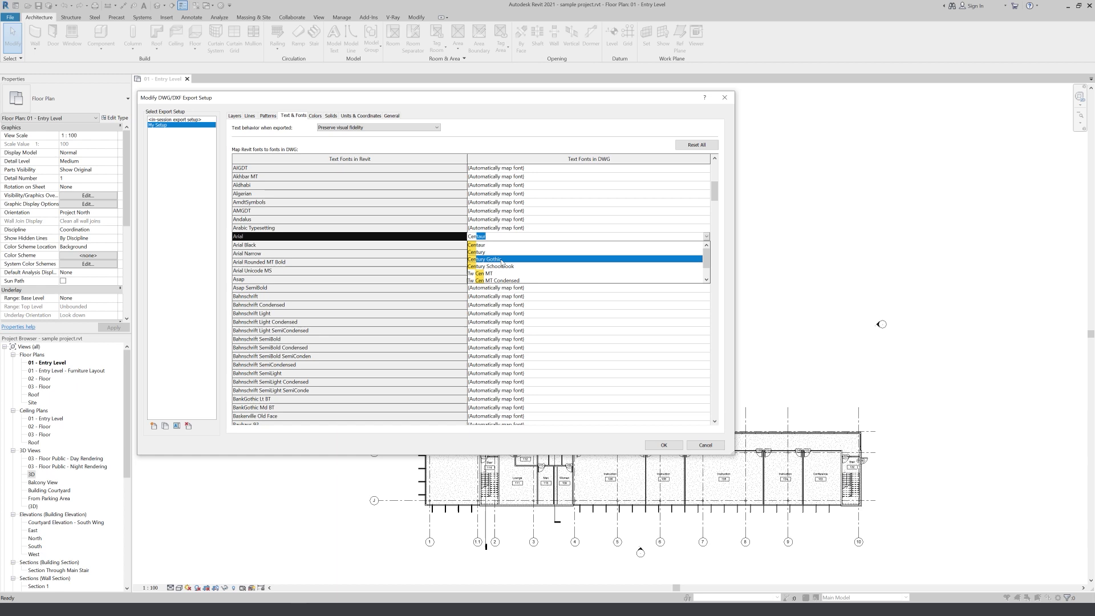
pyautogui.click(496, 259)
# - Map the Arial Black and Arial Narrow fonts to Century Gothic for the DWG export
pyautogui.click(524, 245)
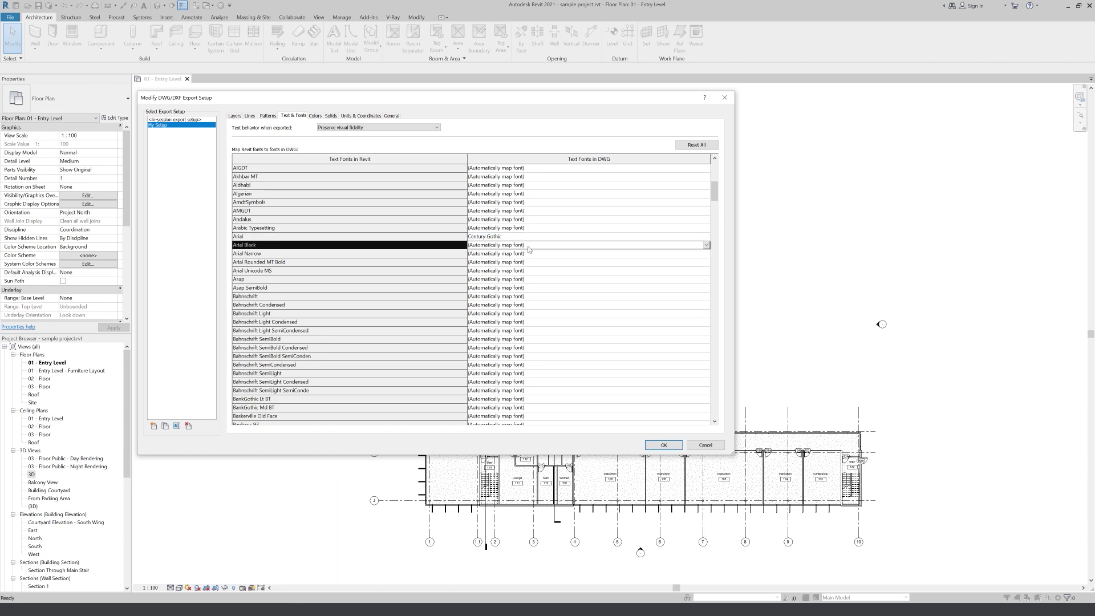
pyautogui.write('Century Gothic')
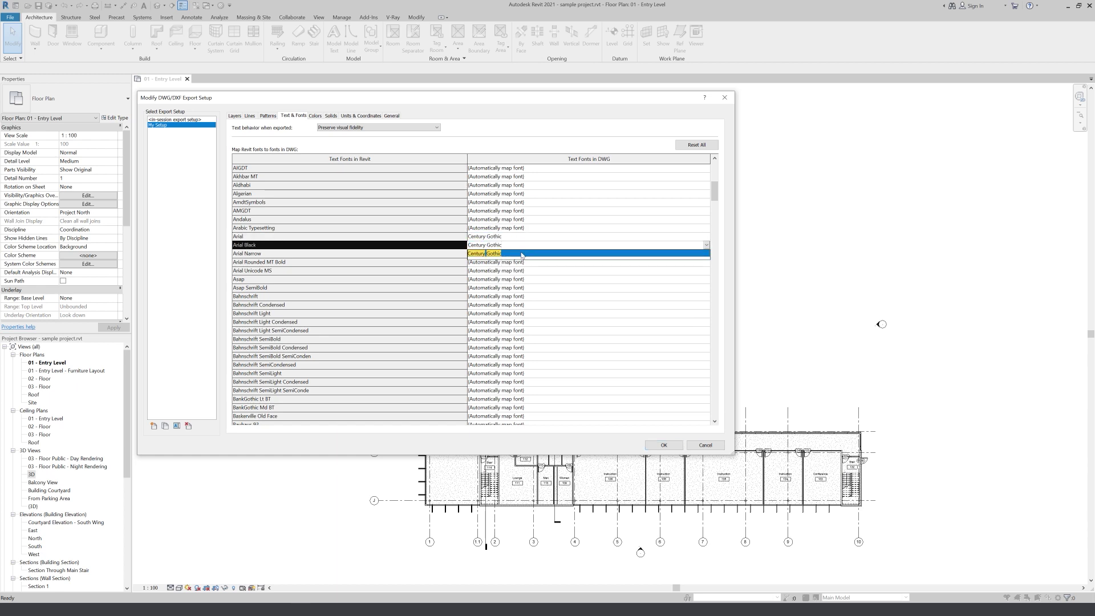
pyautogui.click(536, 253)
pyautogui.click(536, 253)
pyautogui.write('Century Gothic')
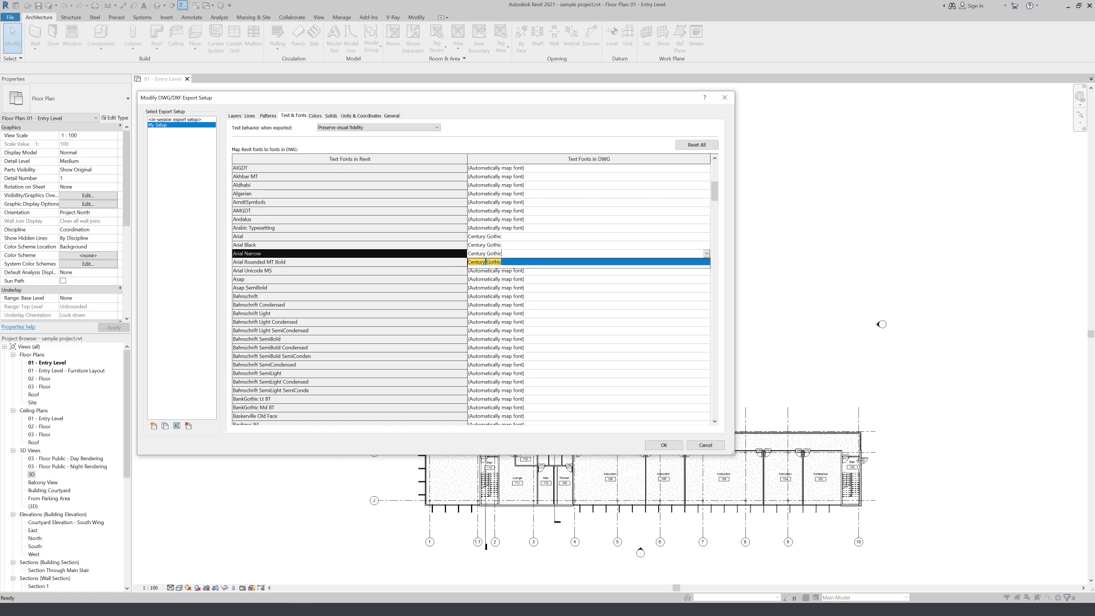
pyautogui.click(521, 262)
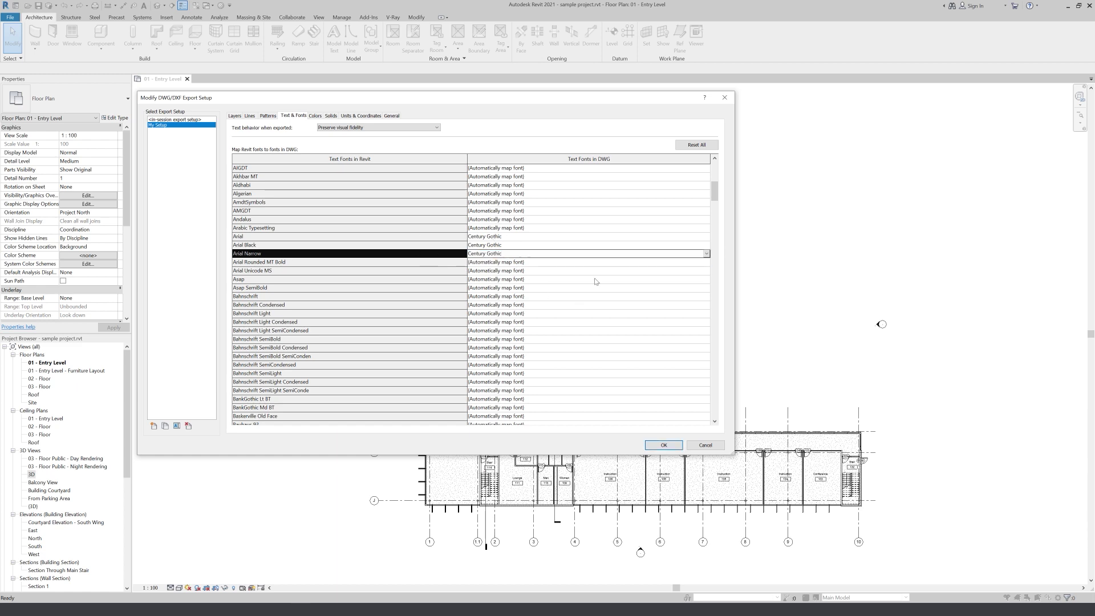
# - Review the color, solids, and units and coordinates export options of My Setup
pyautogui.click(316, 116)
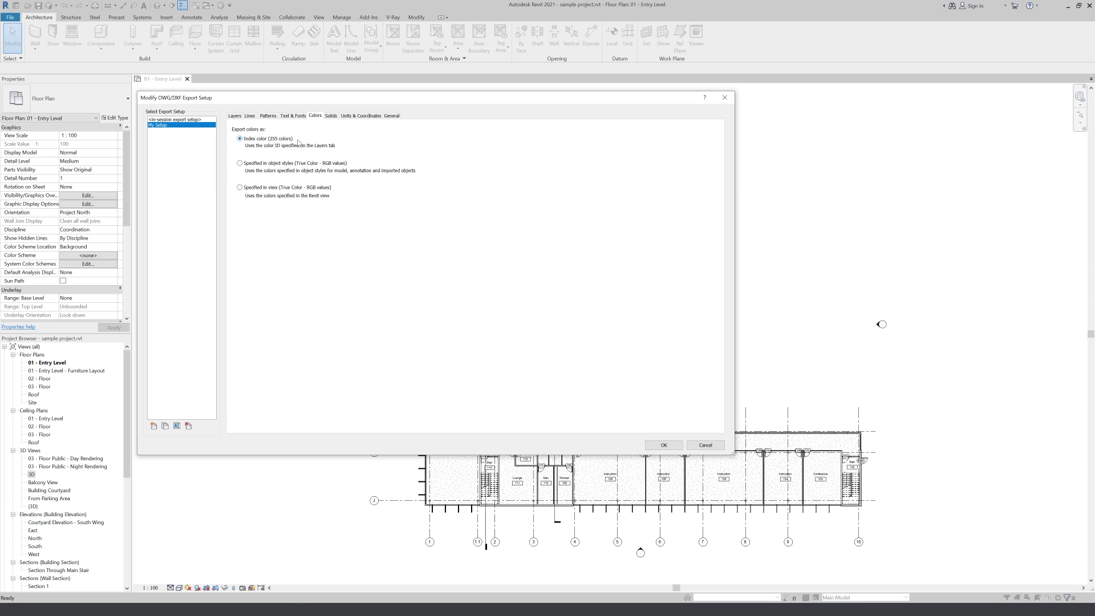
pyautogui.click(334, 116)
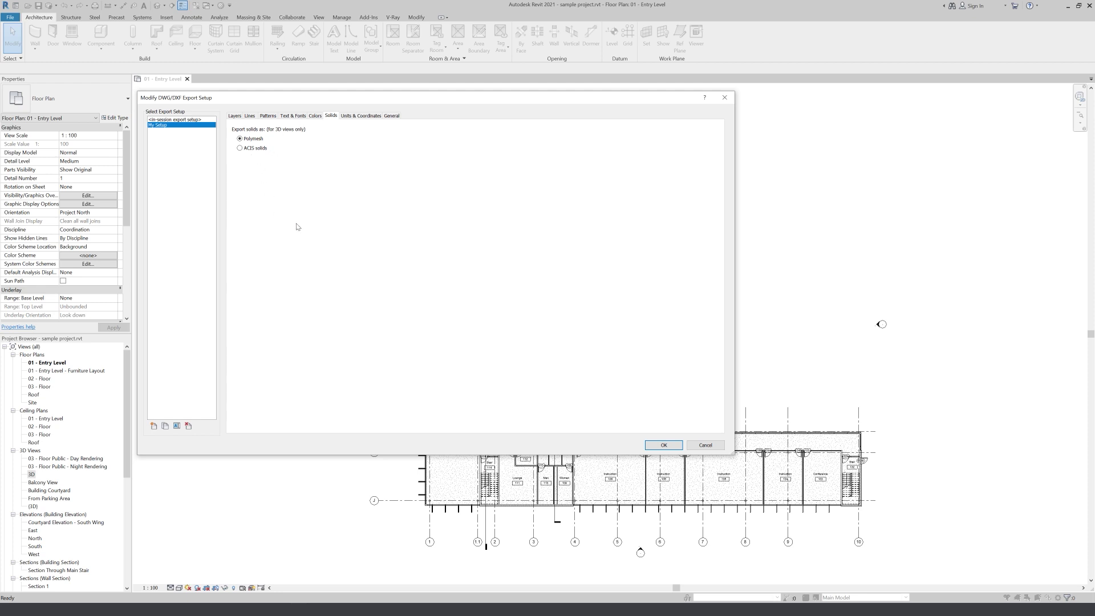
pyautogui.click(356, 116)
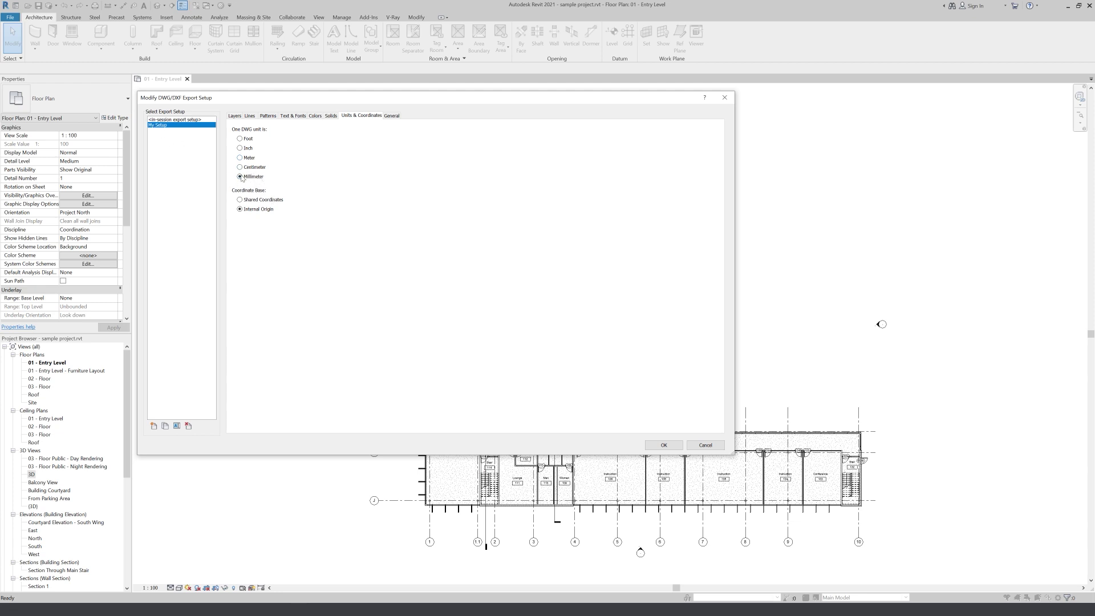
# - Keep AutoCAD 2018 Format as the export file format in the general options and save the export setup
pyautogui.click(392, 116)
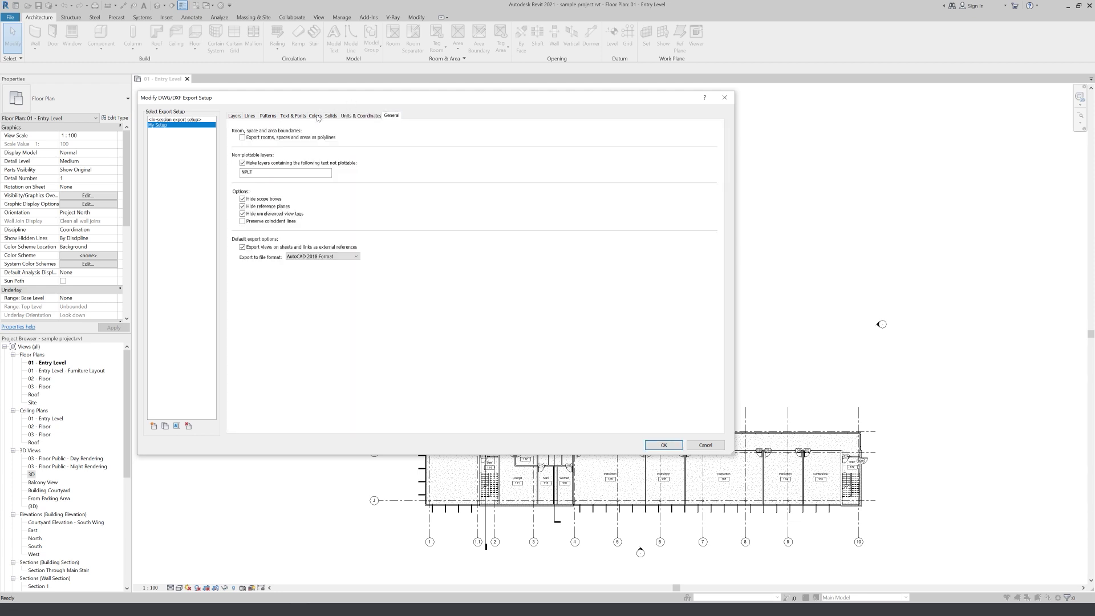
pyautogui.click(352, 257)
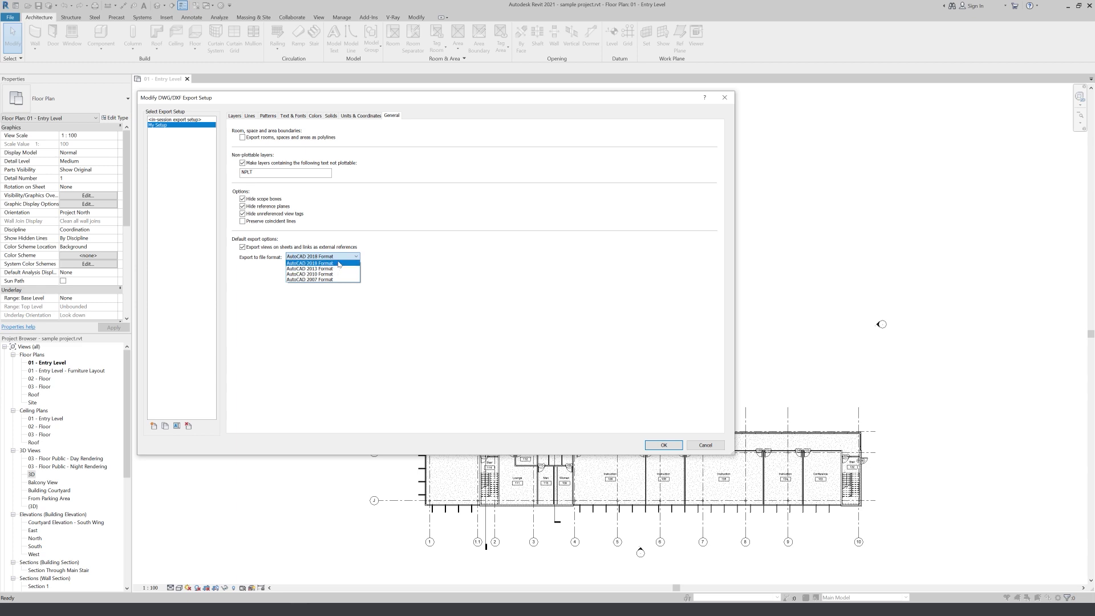
pyautogui.click(349, 264)
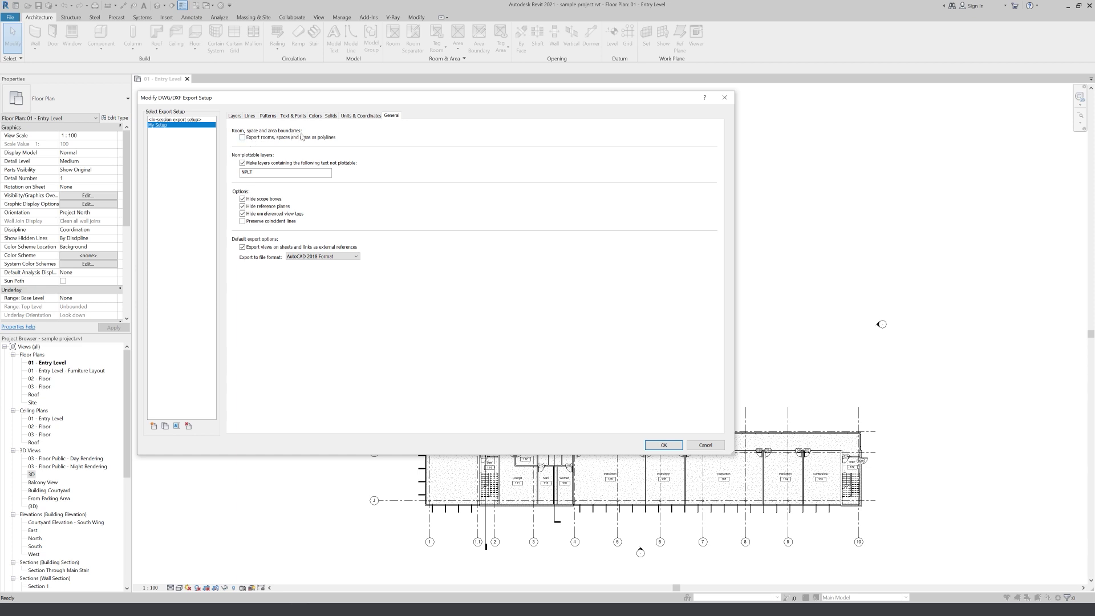
pyautogui.click(258, 141)
pyautogui.click(663, 445)
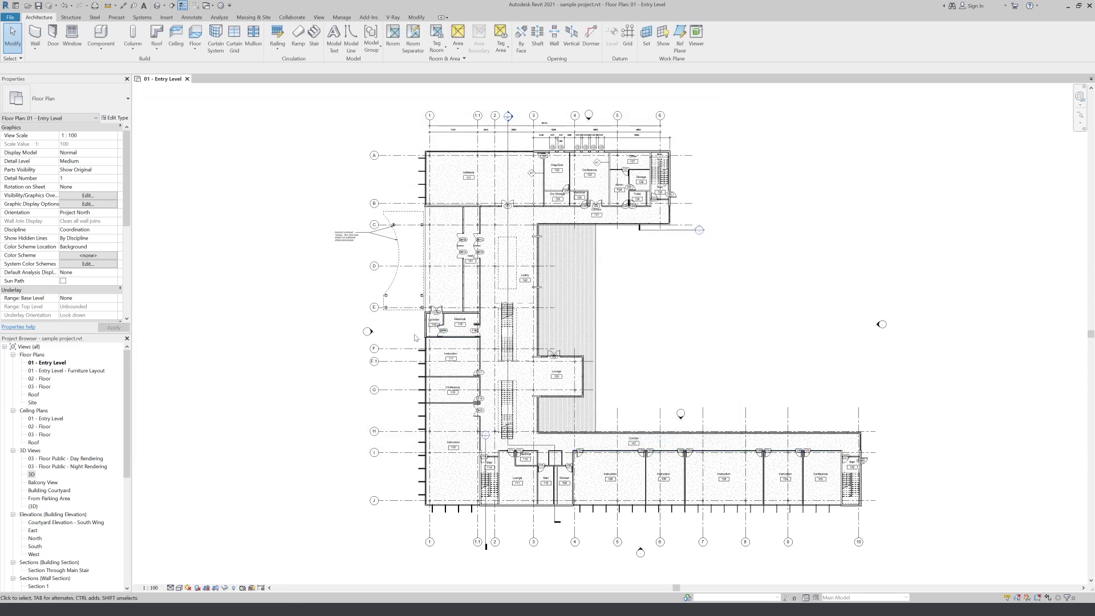
# - Start a DWG export of the 01 - Entry Level floor plan using the My Setup export setup
pyautogui.click(15, 18)
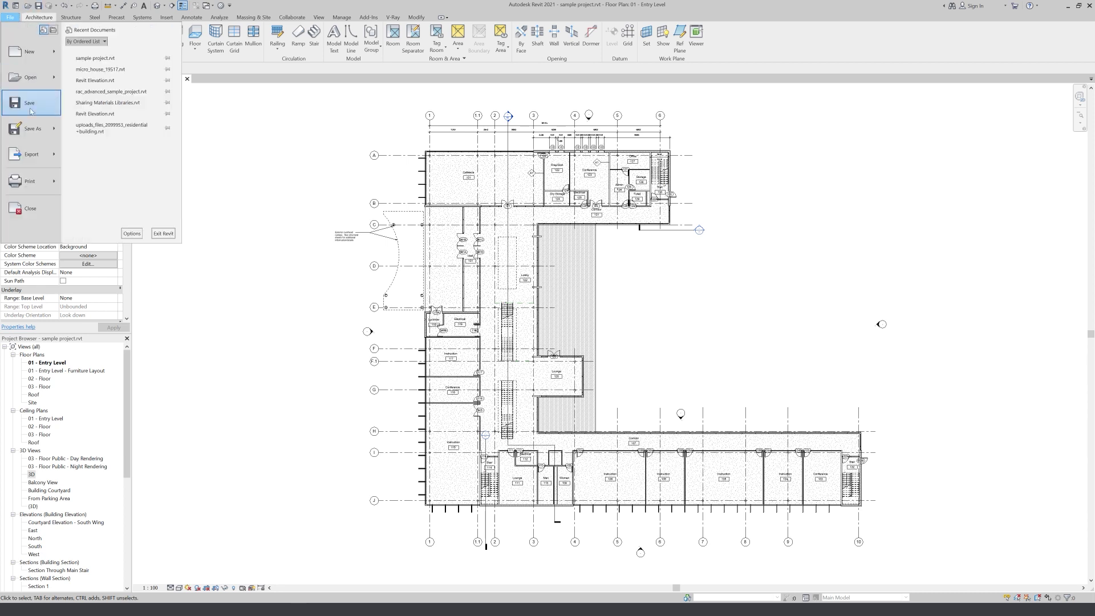
pyautogui.moveTo(55, 165)
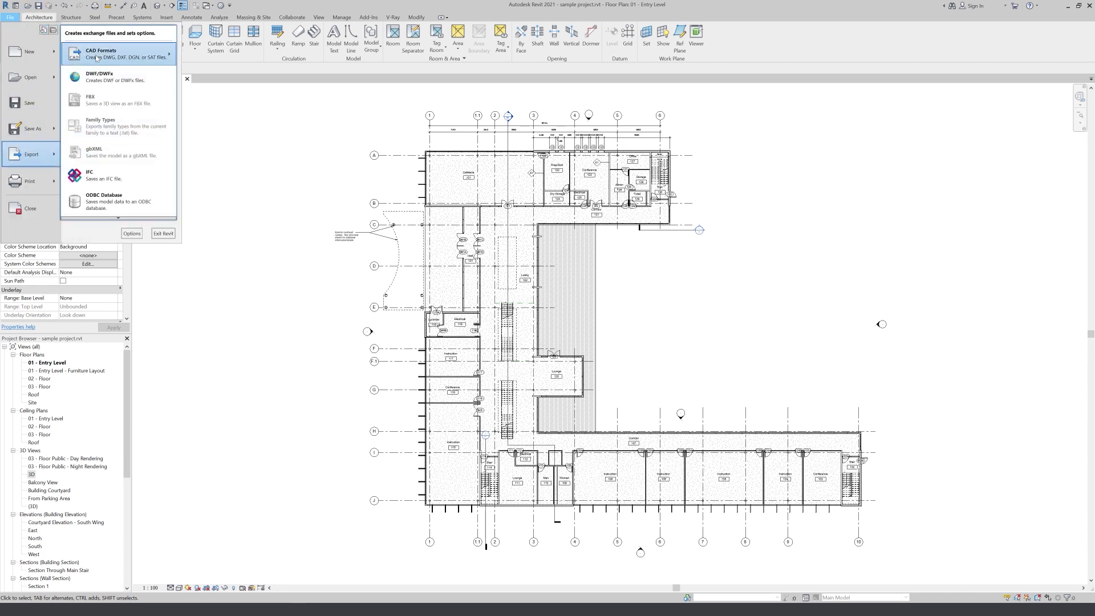
pyautogui.moveTo(169, 56)
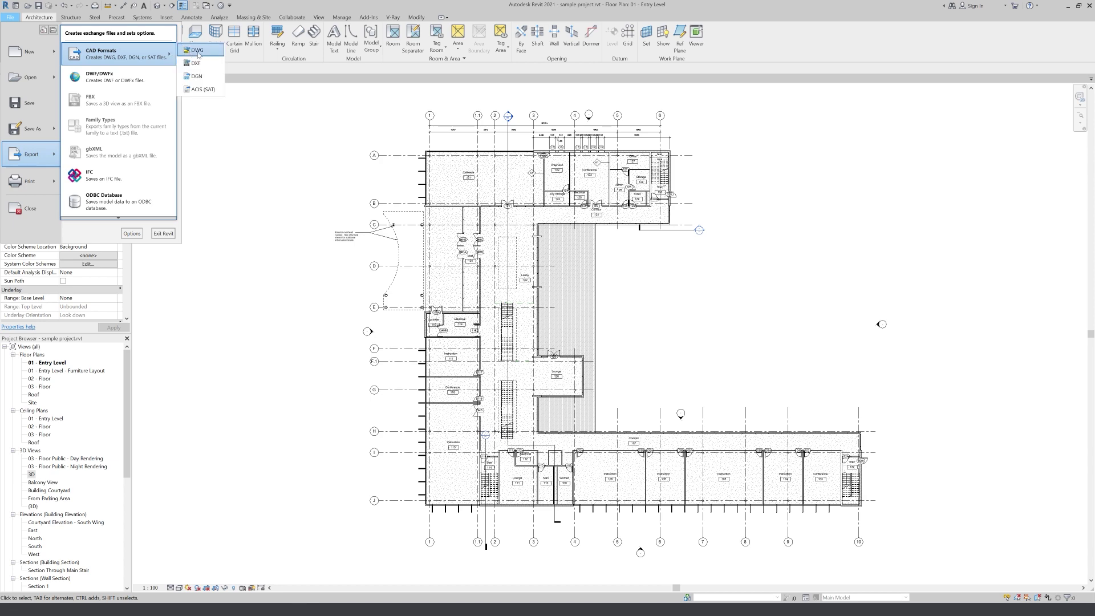
pyautogui.click(191, 46)
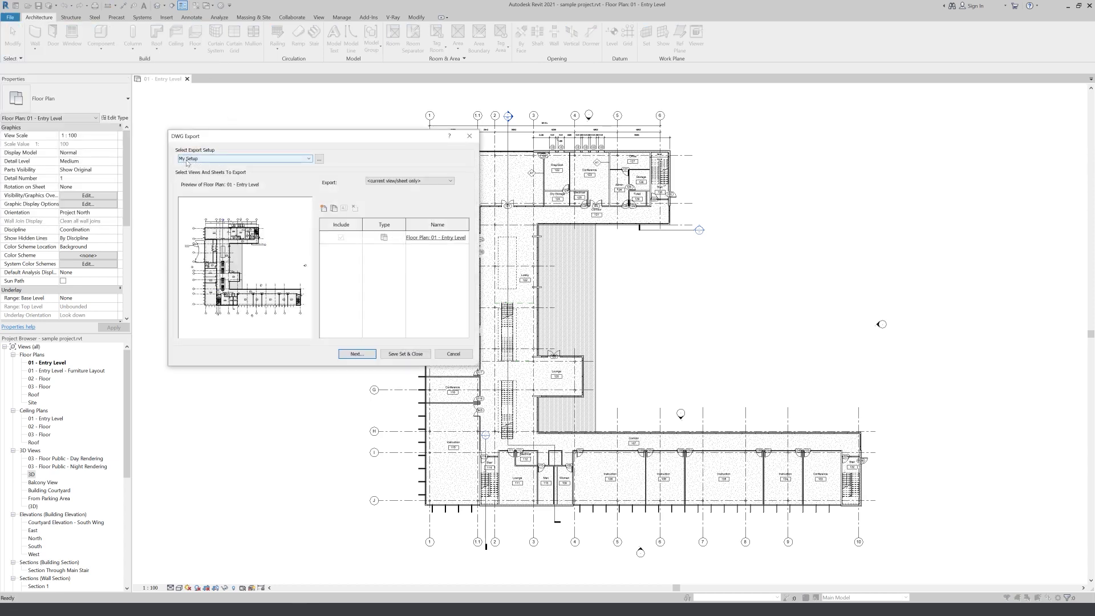
pyautogui.click(204, 160)
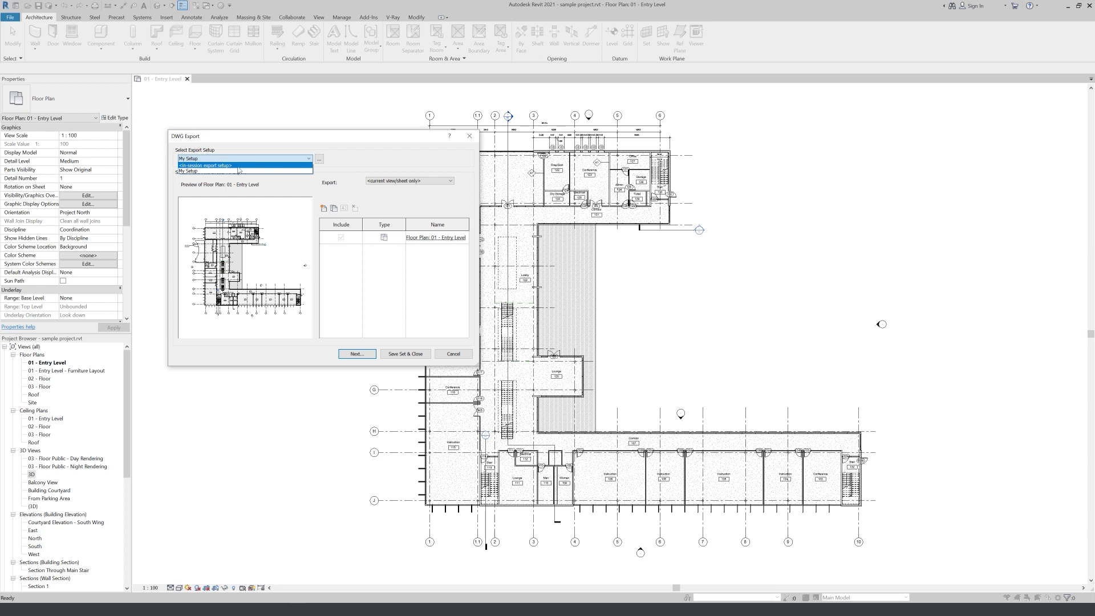
pyautogui.click(195, 171)
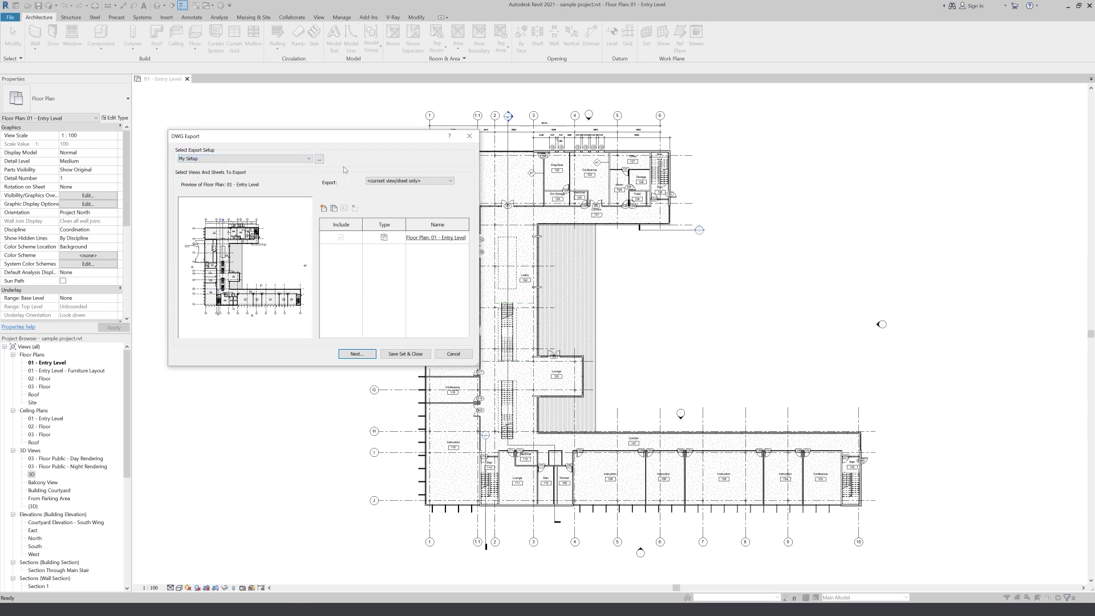
# - Check the layer and text font mappings of My Setup from the DWG export, then return to the export dialog
pyautogui.click(320, 160)
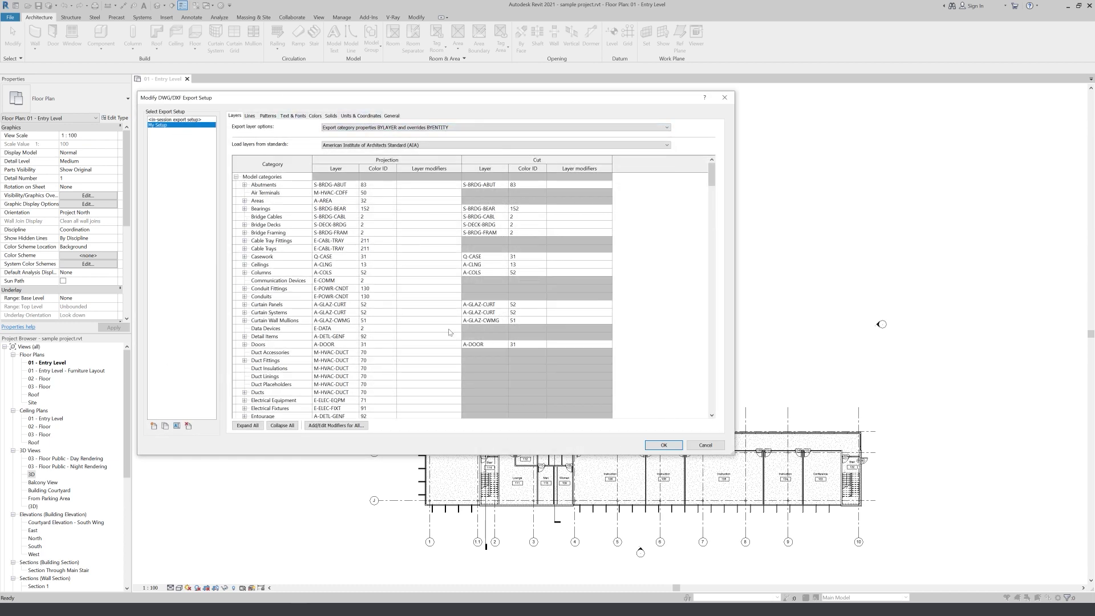
pyautogui.click(293, 116)
pyautogui.moveTo(714, 170)
pyautogui.mouseDown()
pyautogui.moveTo(713, 399)
pyautogui.moveTo(722, 184)
pyautogui.mouseUp()
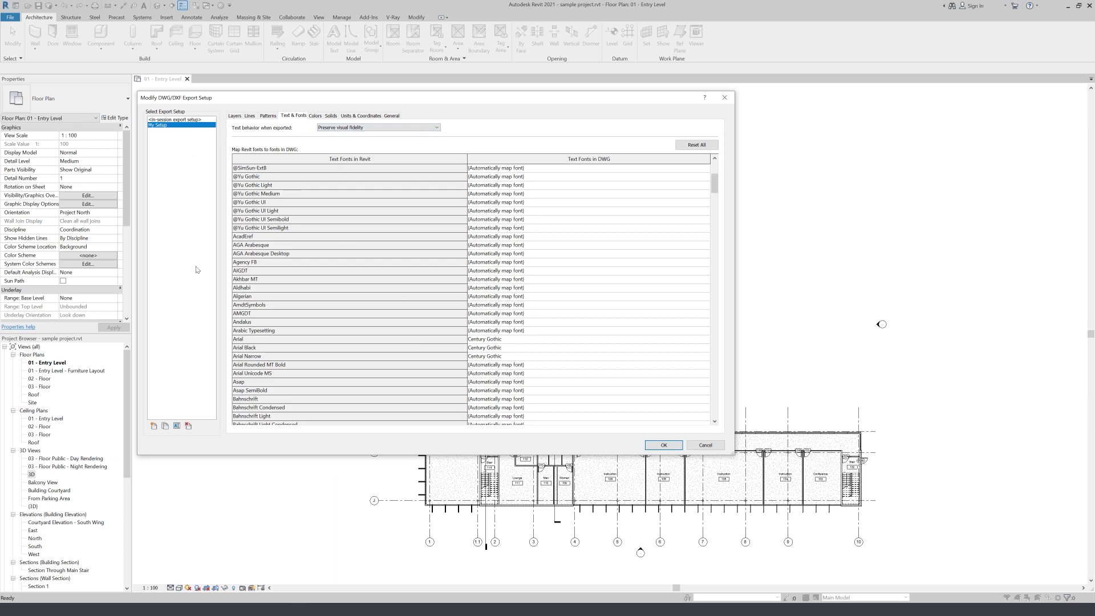
pyautogui.click(702, 449)
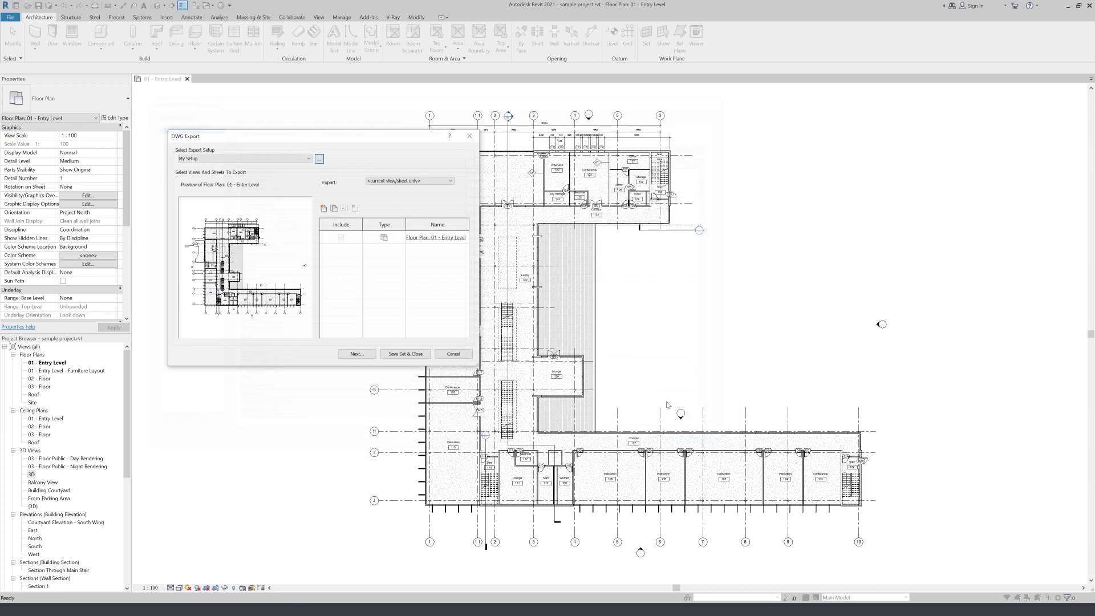
pyautogui.click(318, 159)
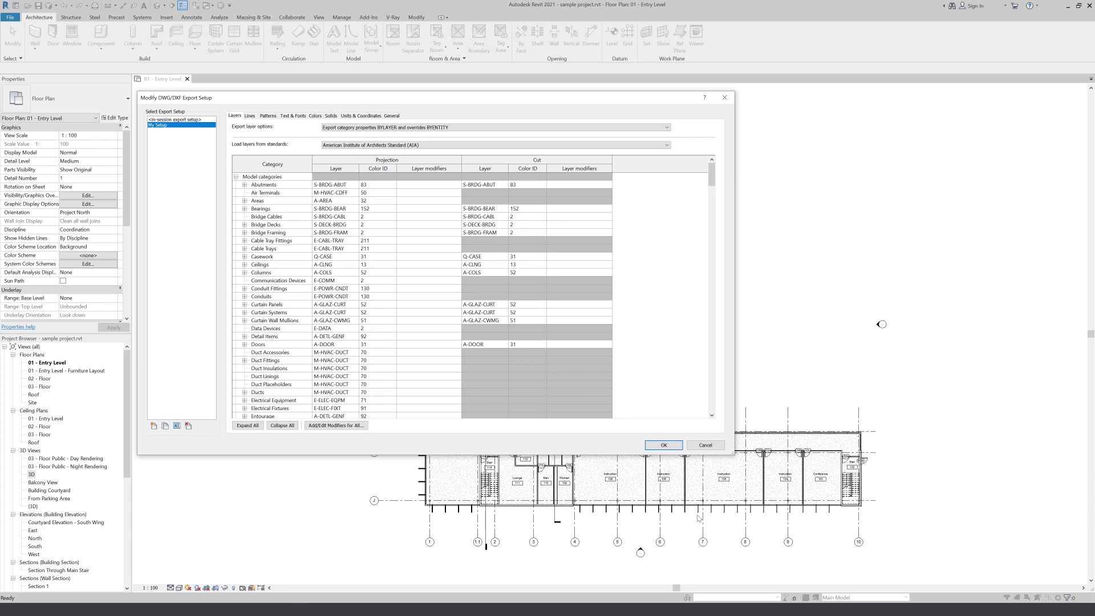
pyautogui.click(664, 445)
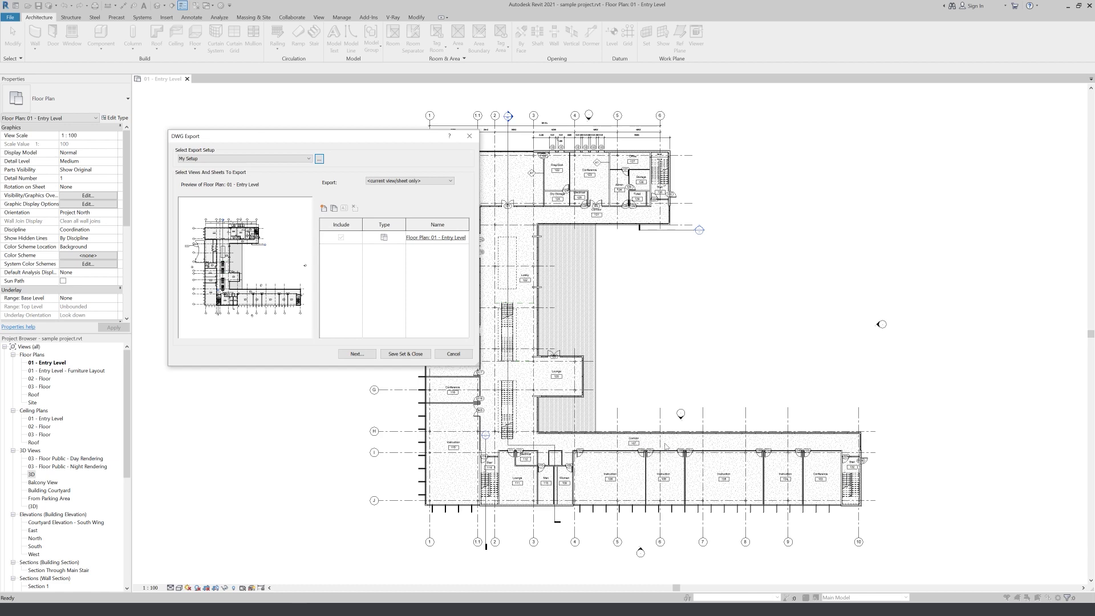
# - Export the floor plan to the Files folder as an AutoCAD 2018 DWG named "sample project - Floor Plan"
pyautogui.click(356, 354)
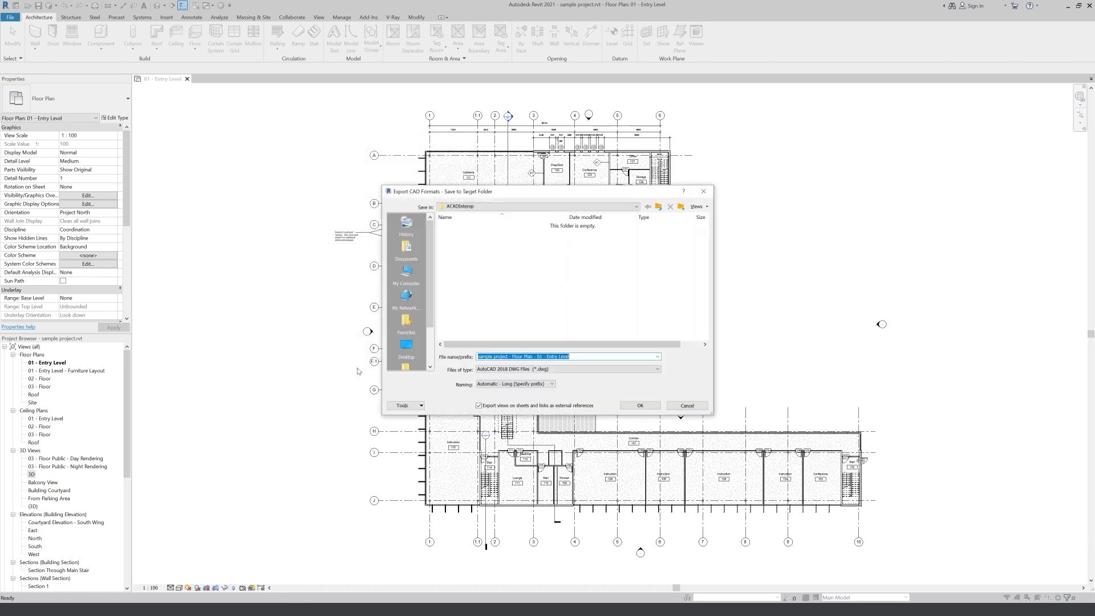
pyautogui.moveTo(499, 351); pyautogui.dragTo(466, 351)
pyautogui.press('Delete')
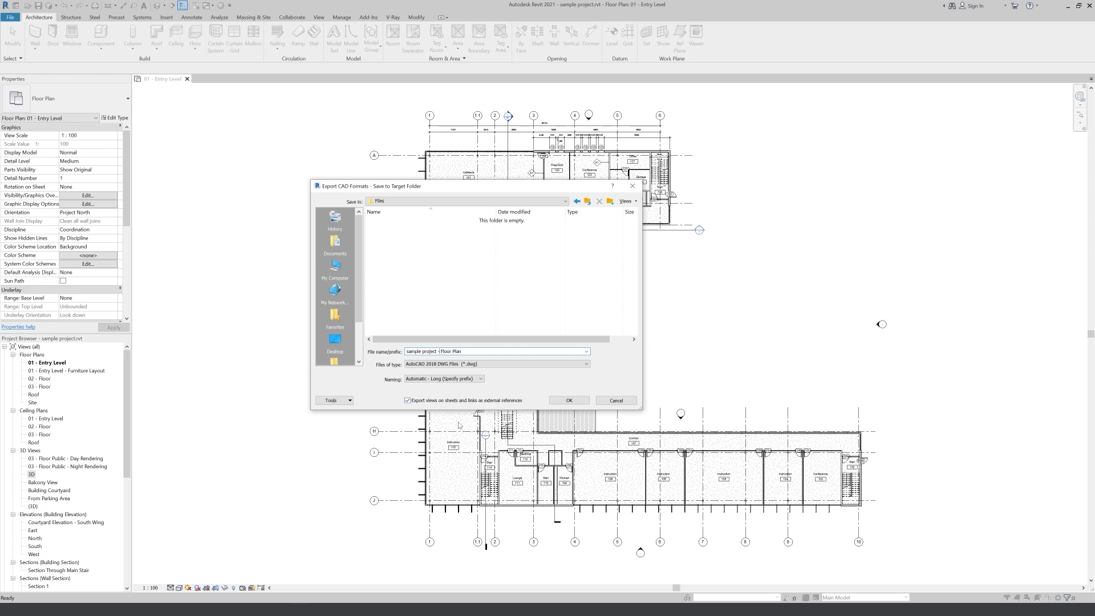
pyautogui.click(569, 401)
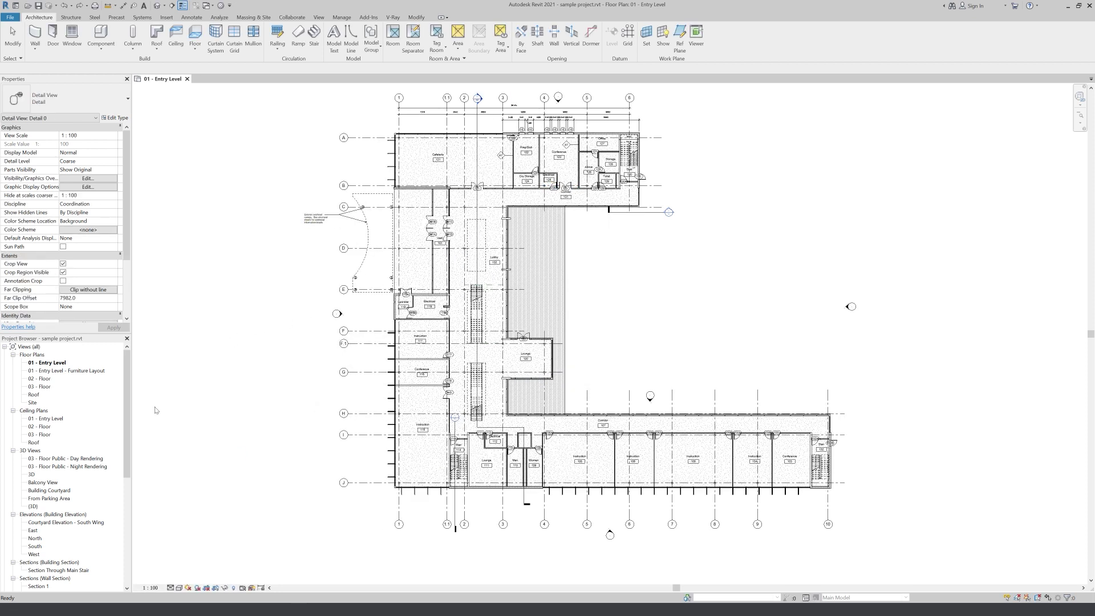
# - Open sheet A1 - Floor Plan and place the Detail 0 view in the empty upper area beside the plan
pyautogui.moveTo(129, 392); pyautogui.dragTo(127, 500)
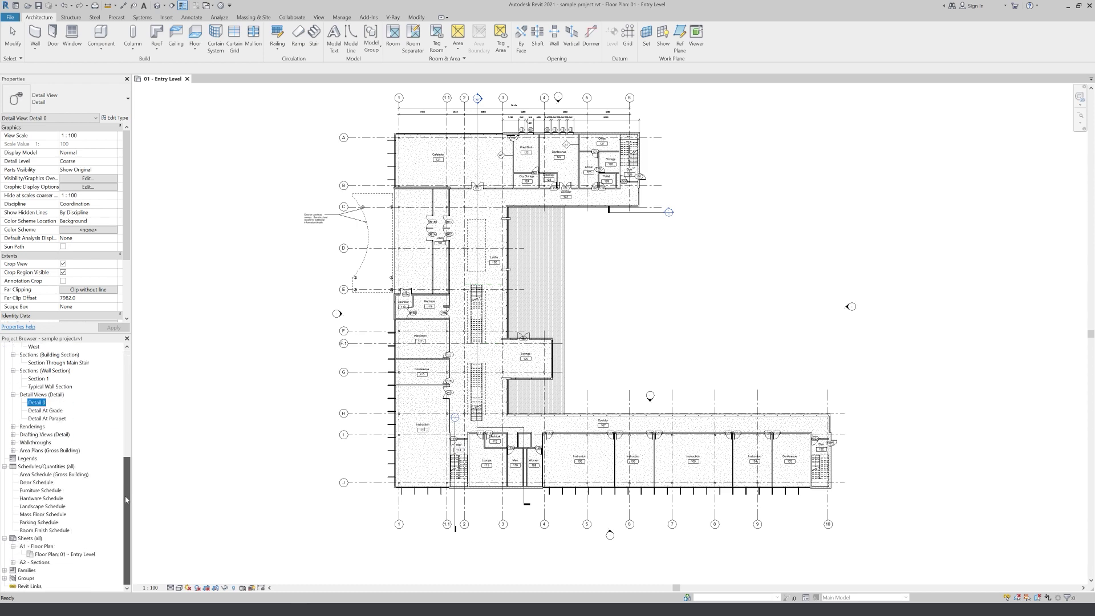
pyautogui.doubleClick(37, 546)
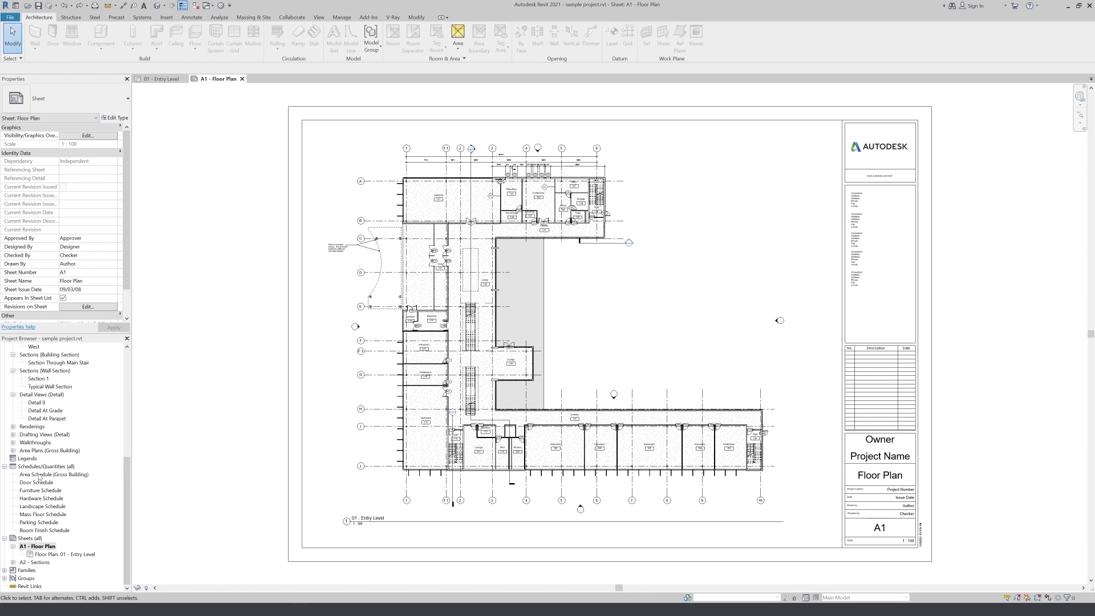
pyautogui.click(40, 404)
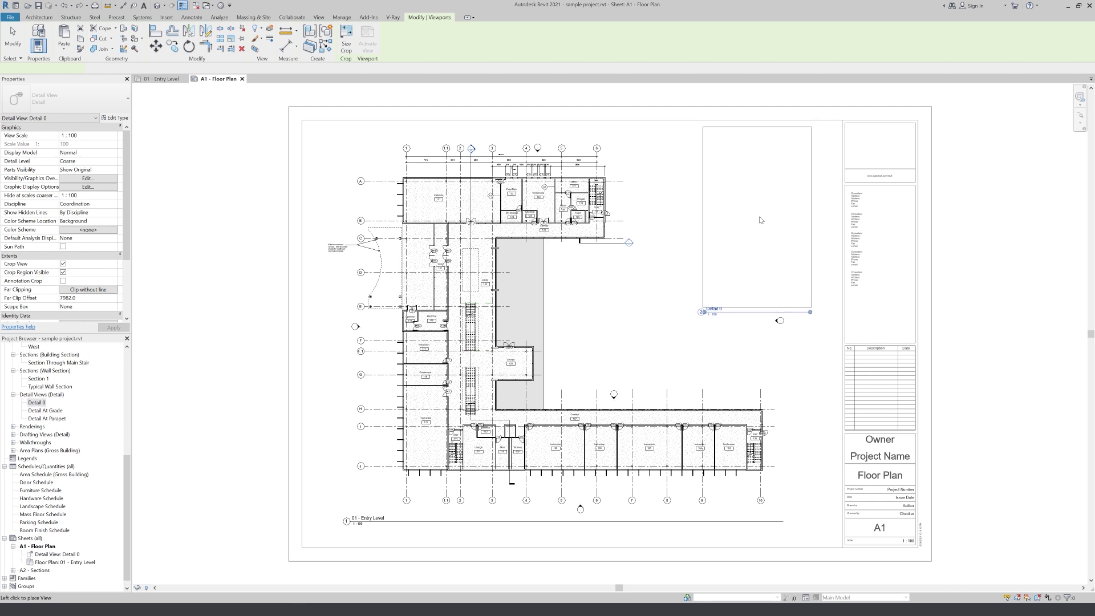
pyautogui.click(760, 215)
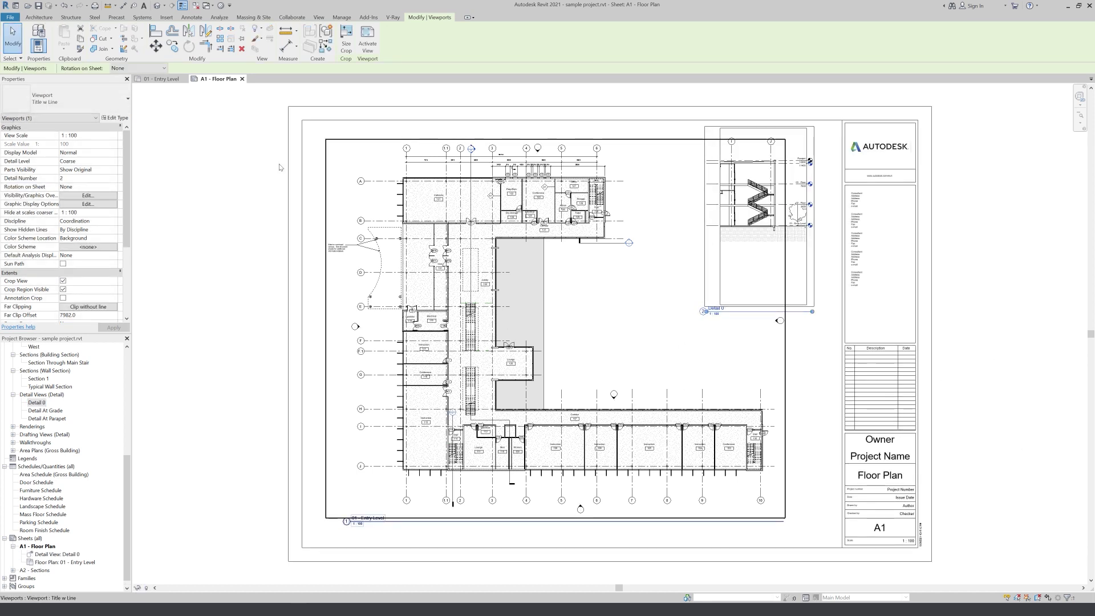
# - Export sheet A1 with My Setup as an AutoCAD 2018 DWG into folder 1, with sheet views and links as external references
pyautogui.click(14, 18)
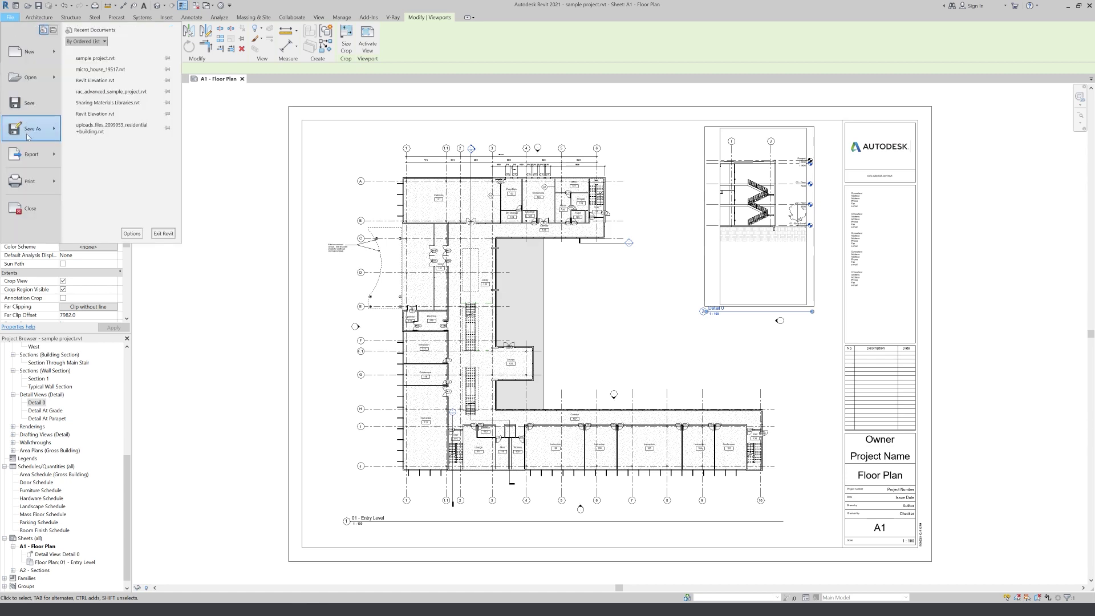
pyautogui.moveTo(32, 154)
pyautogui.moveTo(154, 58)
pyautogui.click(194, 51)
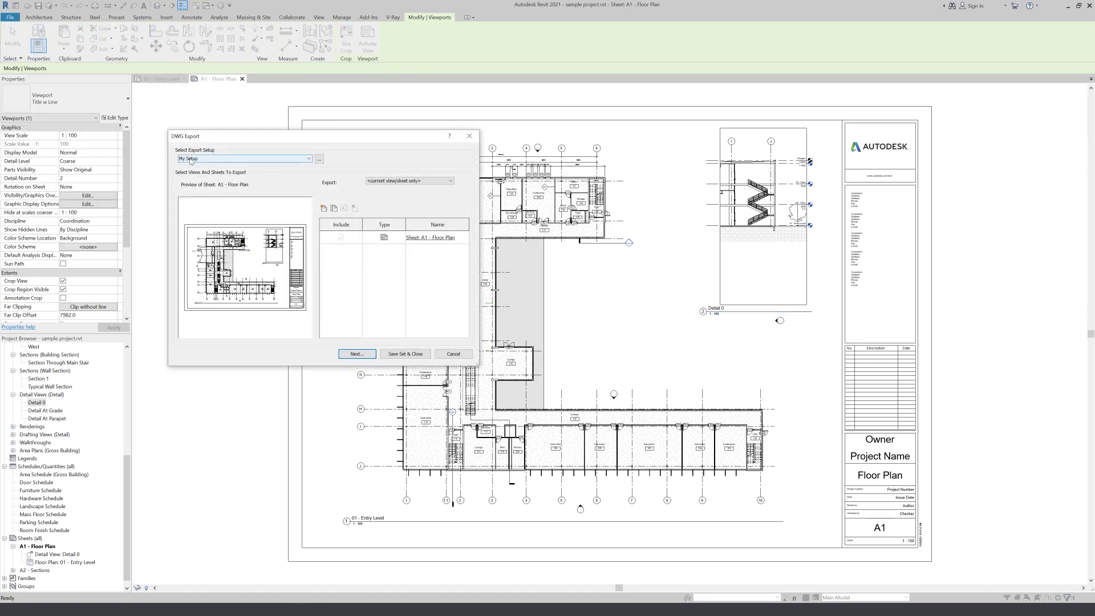
pyautogui.click(356, 354)
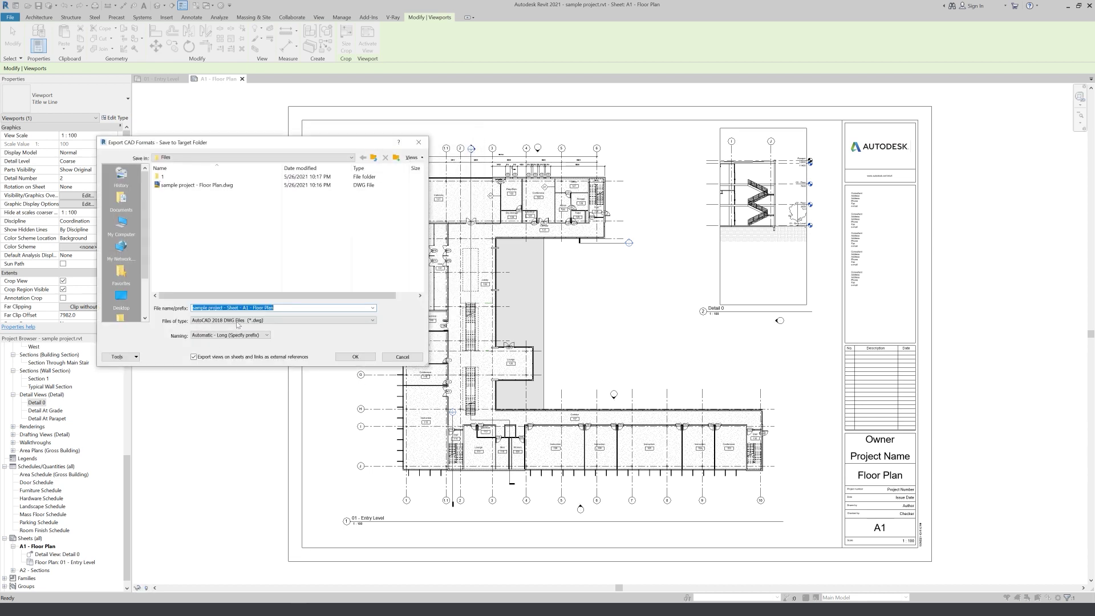
pyautogui.doubleClick(162, 176)
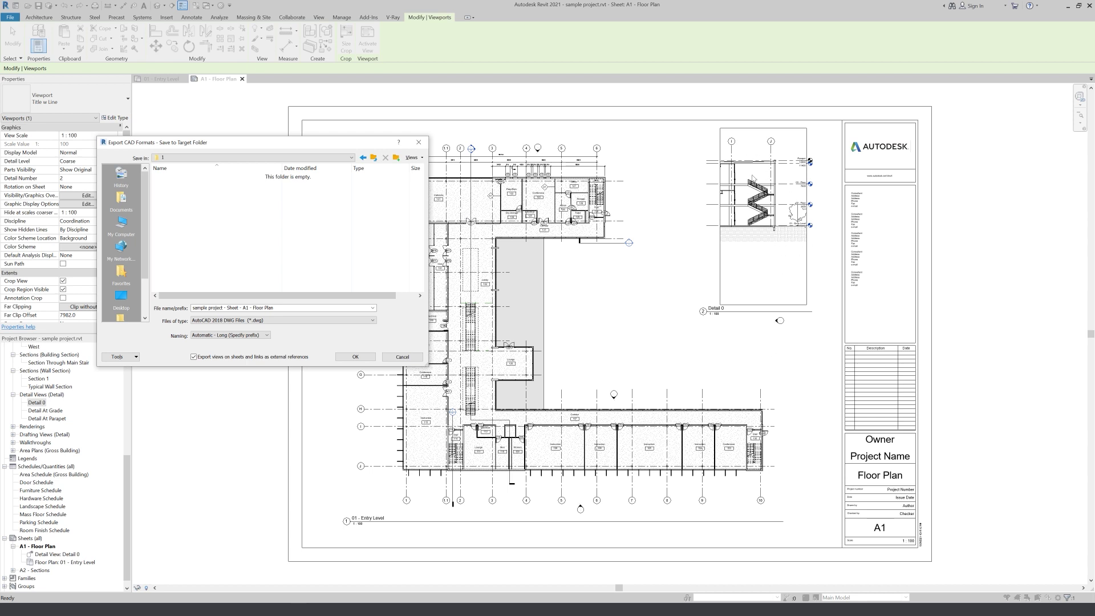
pyautogui.click(195, 357)
pyautogui.click(354, 357)
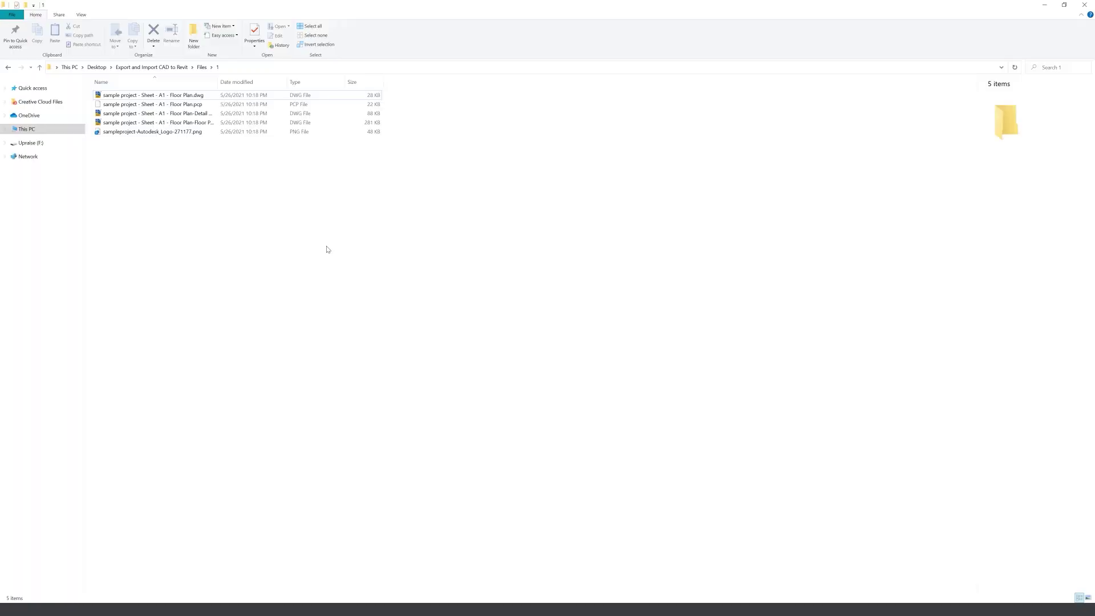
# - Examine the previews of the sheet, detail and floor plan DWG files exported to folder 1 in File Explorer
pyautogui.click(127, 98)
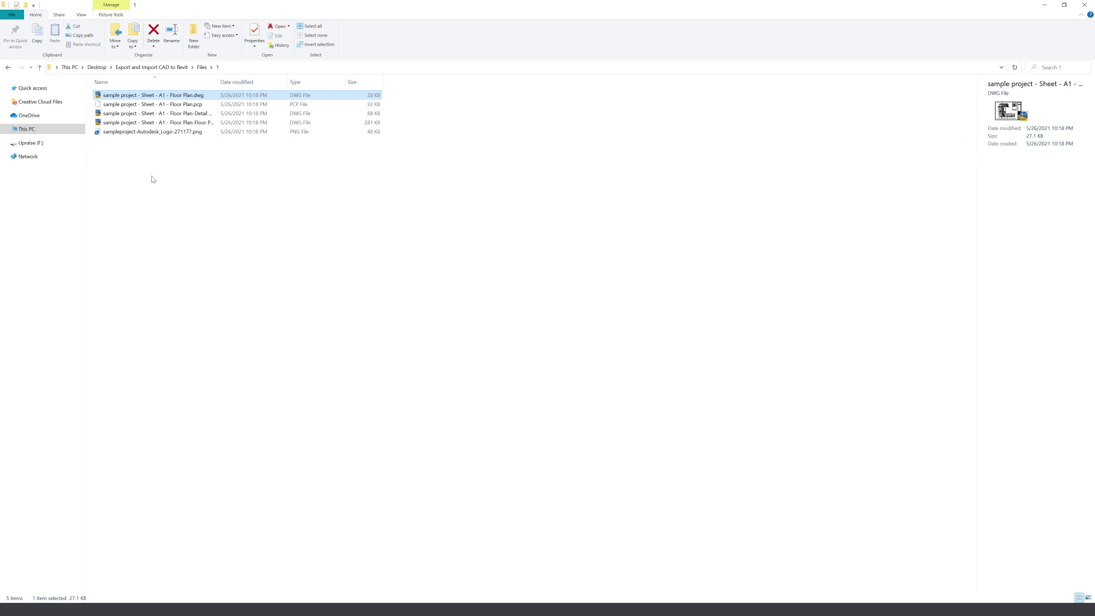
pyautogui.click(175, 115)
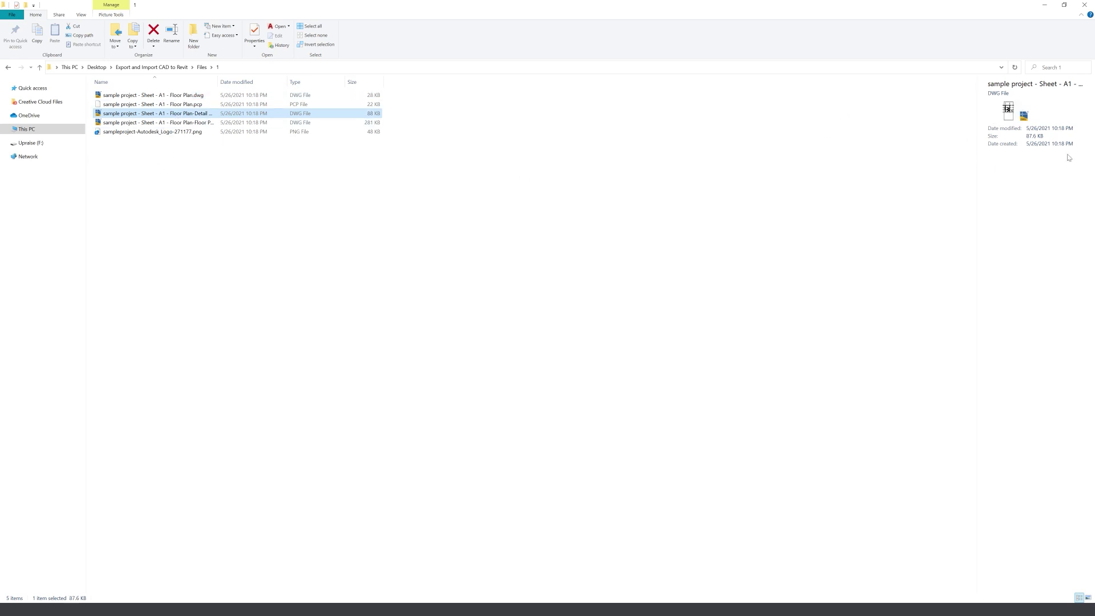
pyautogui.click(211, 123)
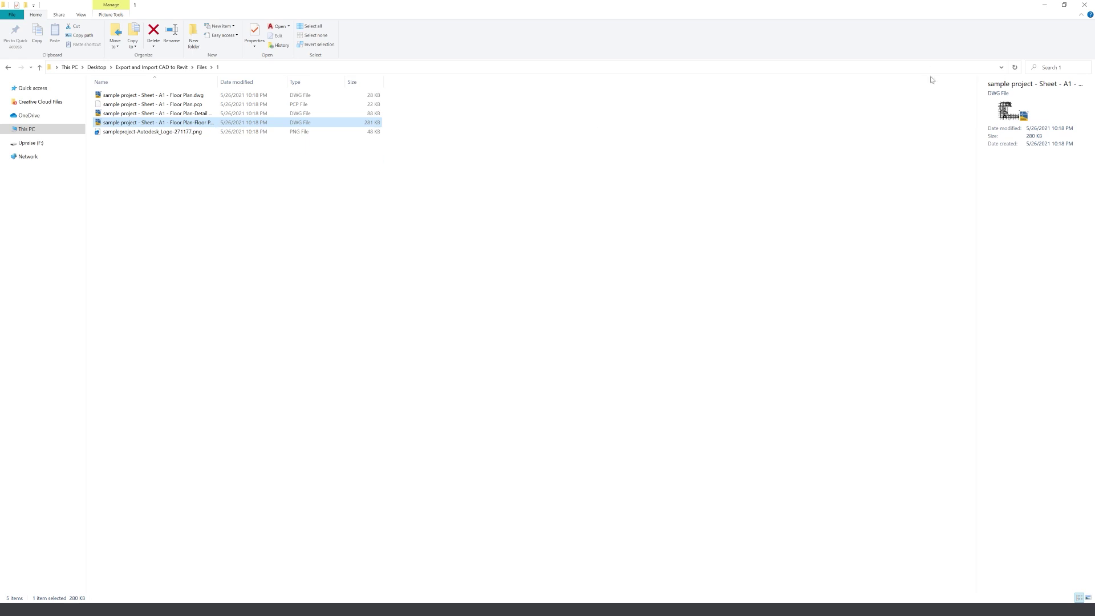
# - Open "sample project - Floor Plan.dwg" from the Files folder in AutoCAD
pyautogui.click(202, 67)
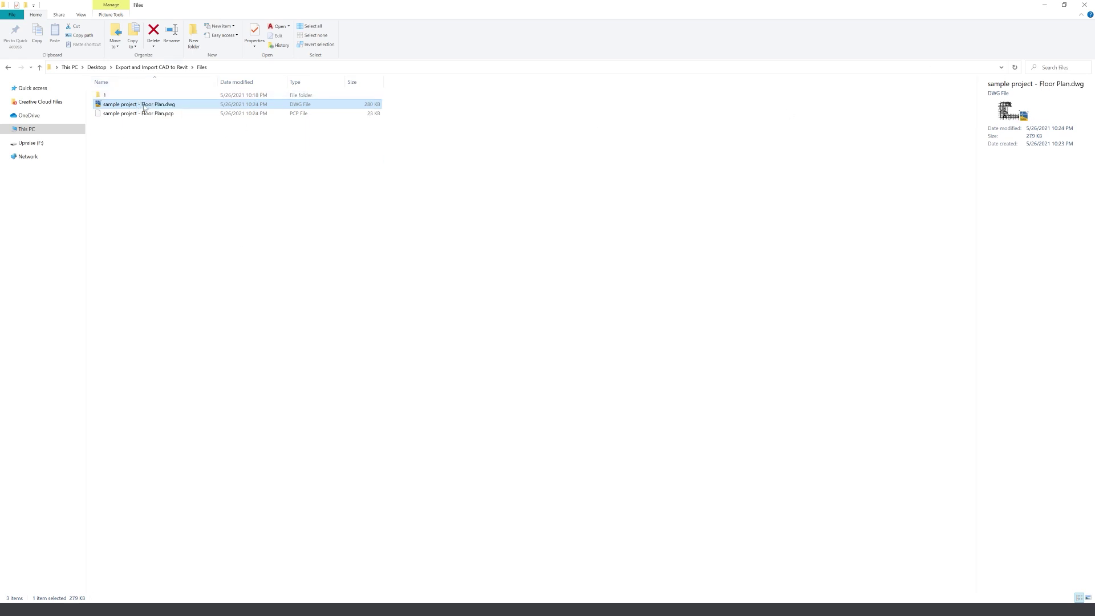
pyautogui.doubleClick(145, 107)
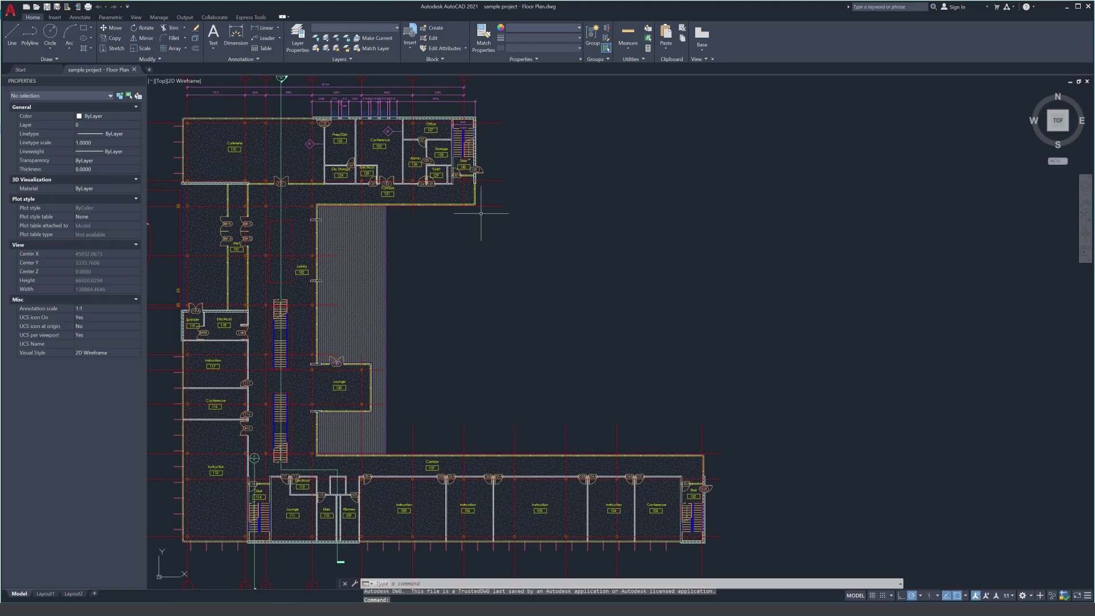
# - Set the floor plan drawing's linetype scale factor to 1 with LTSCALE
pyautogui.moveTo(466, 250); pyautogui.dragTo(570, 295, button='middle')
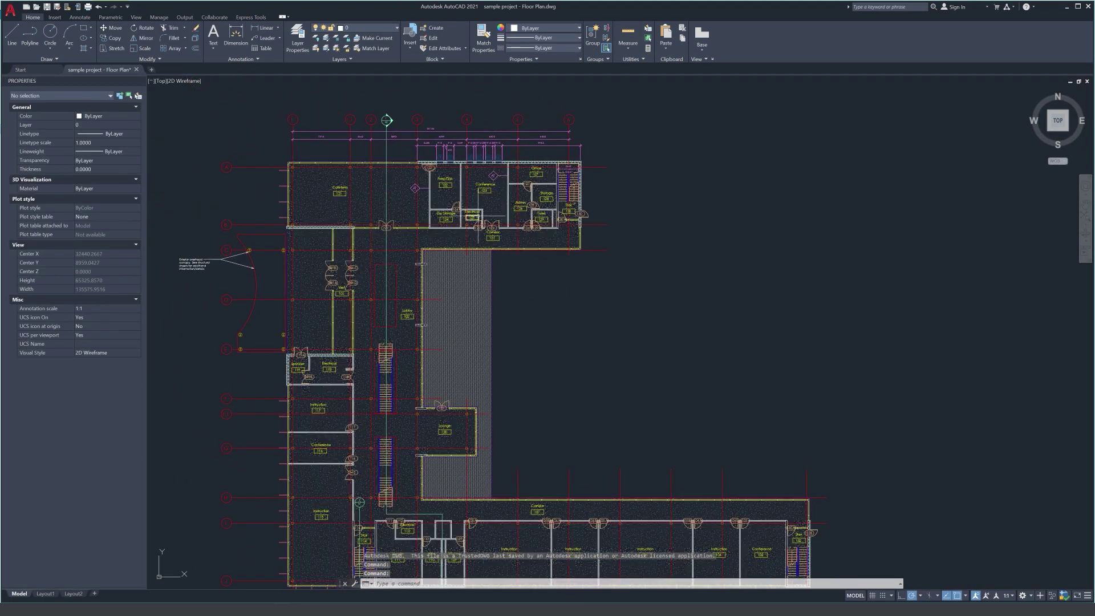
pyautogui.scroll(2, 446, 200)
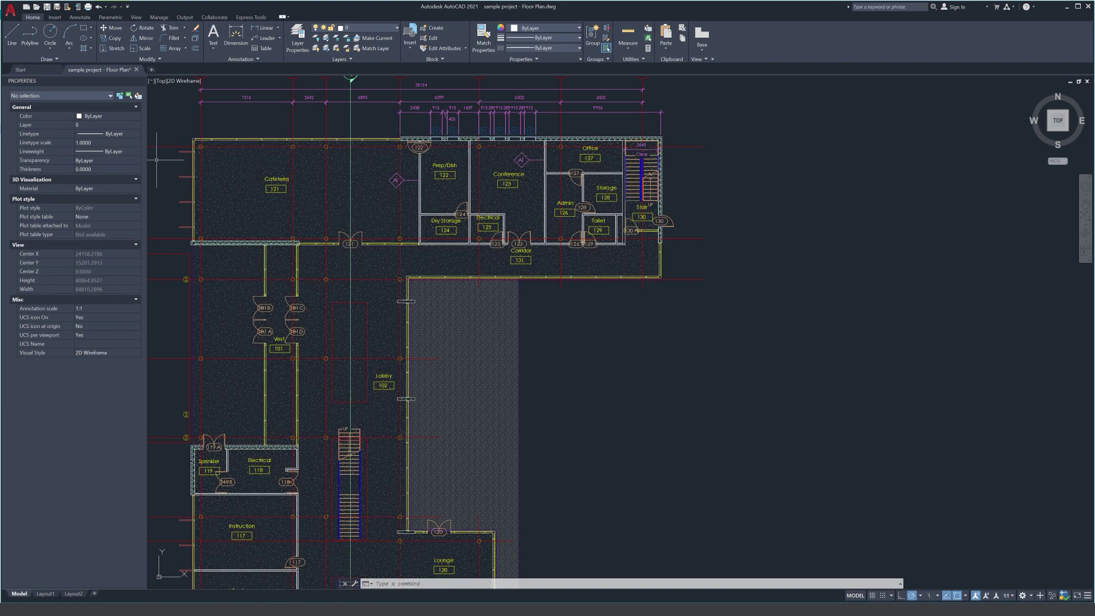
pyautogui.scroll(4, 156, 160)
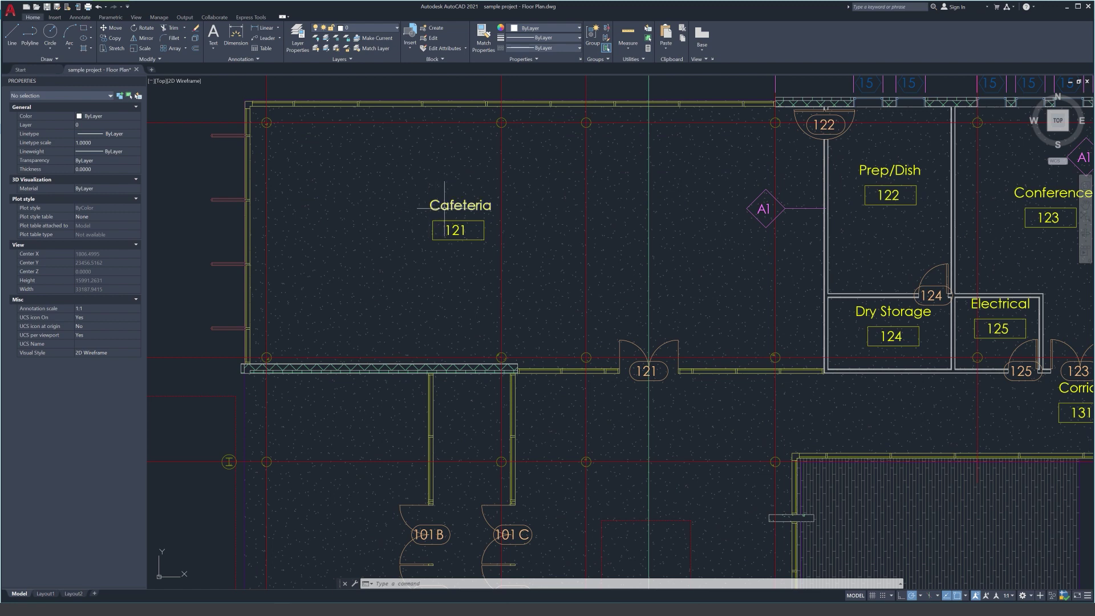
pyautogui.scroll(-2, 428, 165)
pyautogui.scroll(-2, 437, 133)
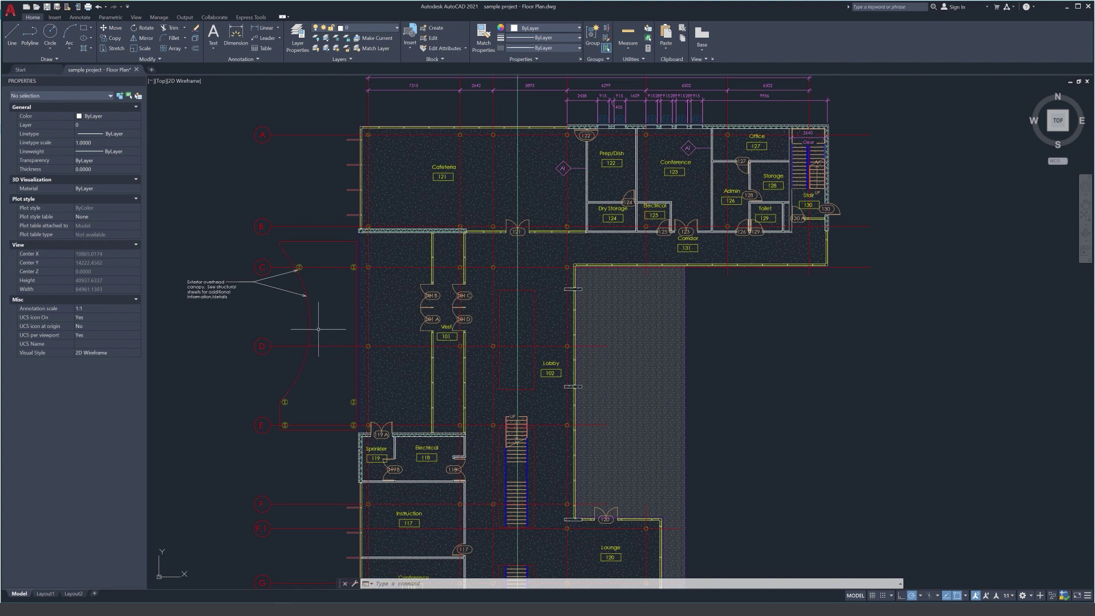
pyautogui.write('L')
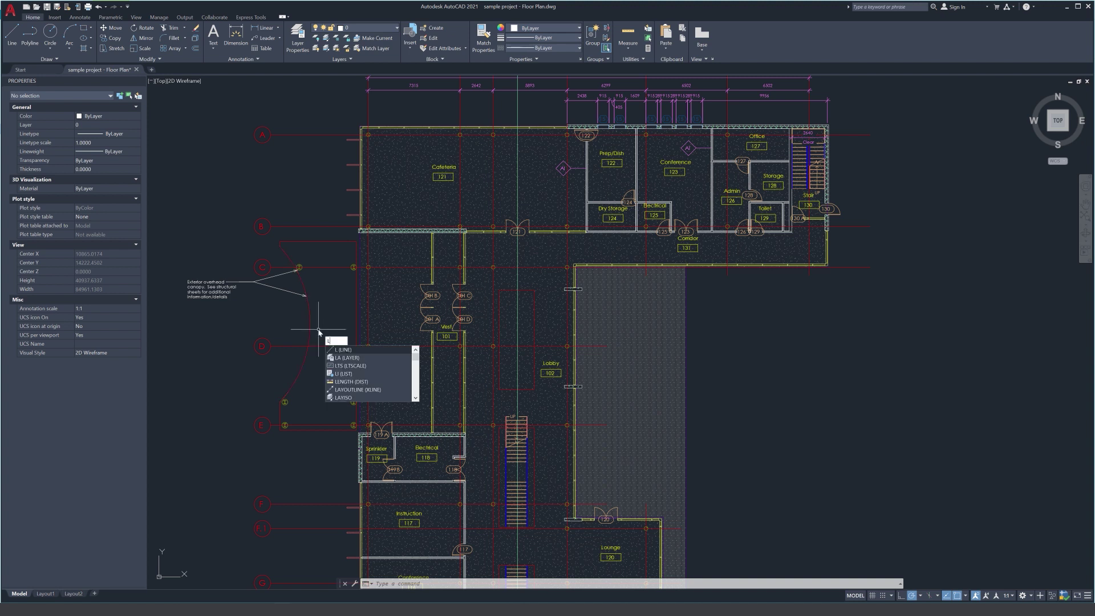
pyautogui.write('TS')
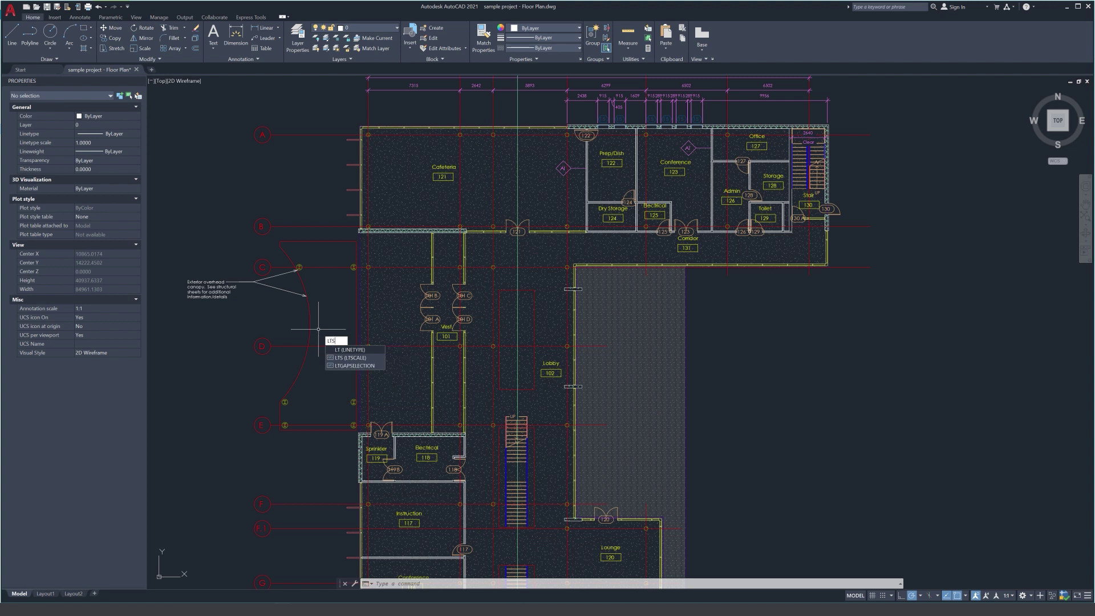
pyautogui.press('Return')
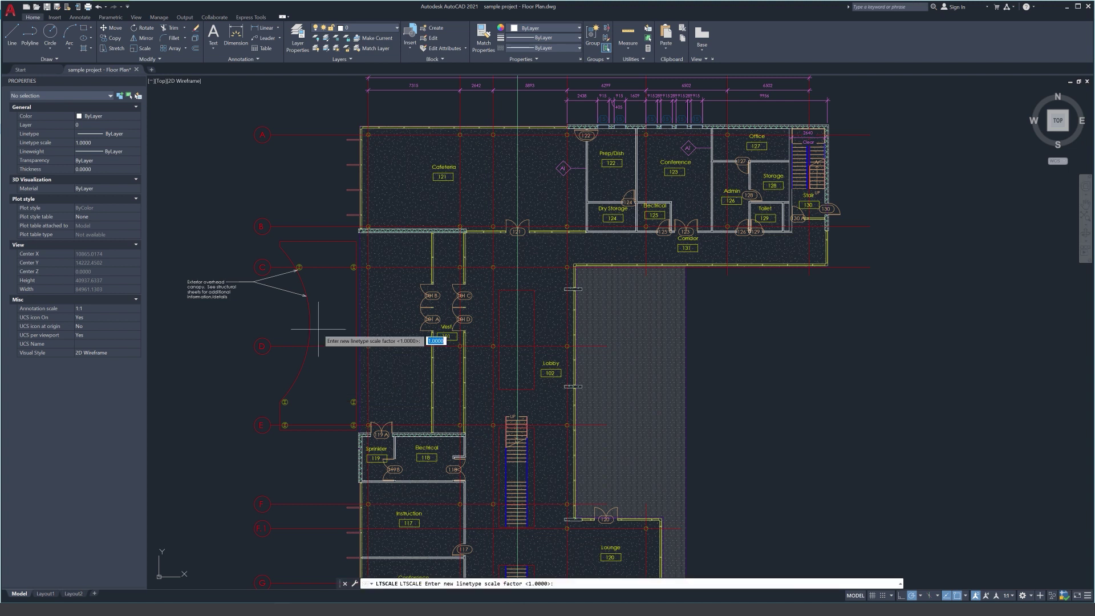
pyautogui.write('1')
pyautogui.press('Return')
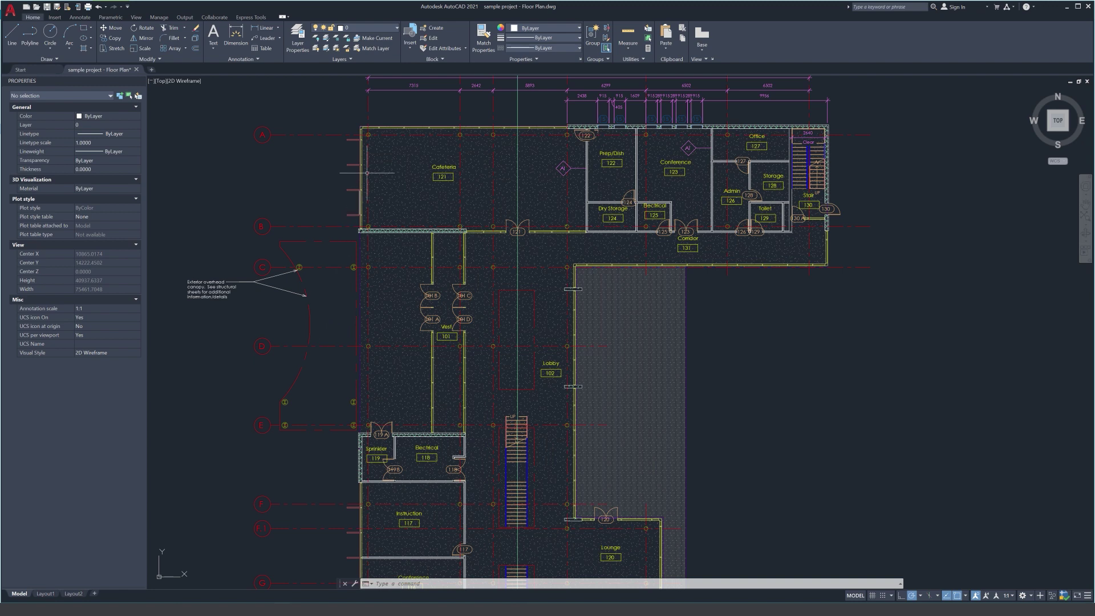
# - Turn on the A-AREA-BNDY layer in the floor plan drawing
pyautogui.click(358, 29)
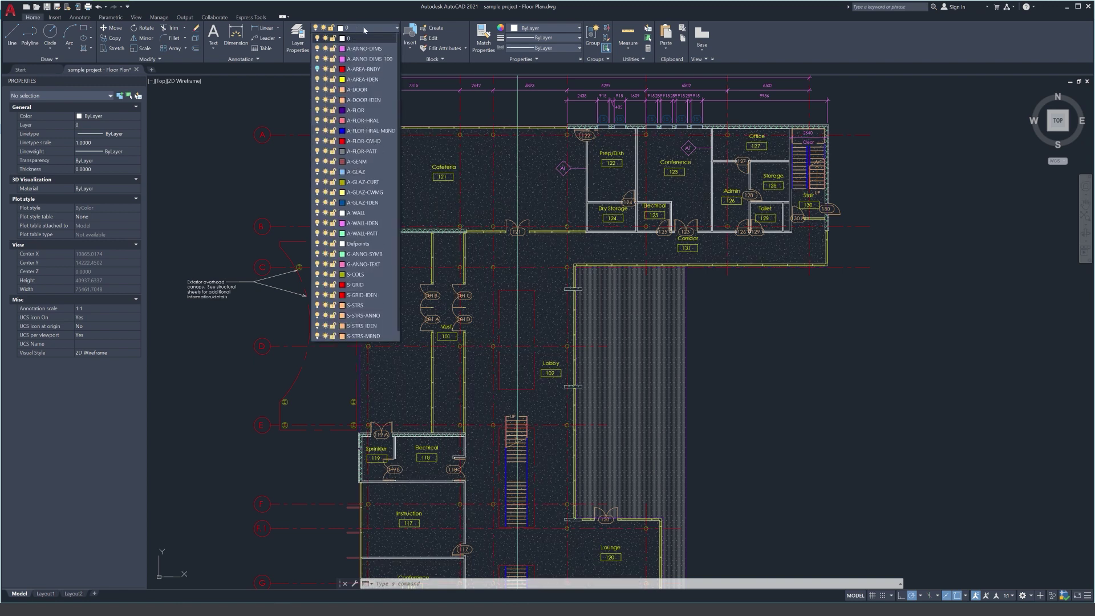
pyautogui.click(318, 69)
pyautogui.click(713, 331)
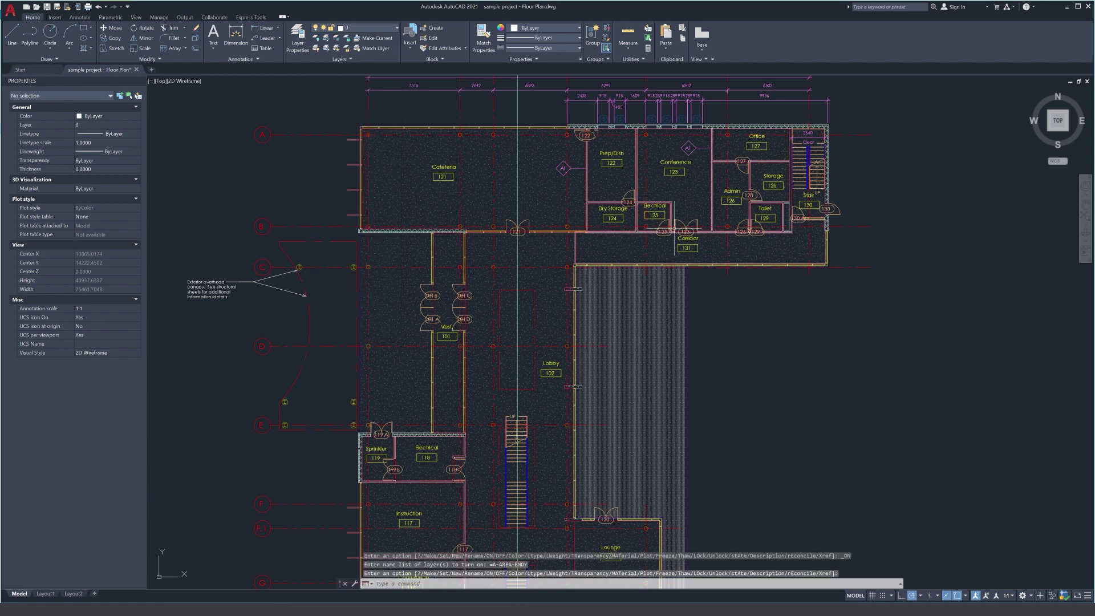
# - Inspect the room boundary polylines of Corridor 131 and Dry Storage 124 by selecting each one and clearing the selection
pyautogui.scroll(10, 630, 231)
pyautogui.press('Return')
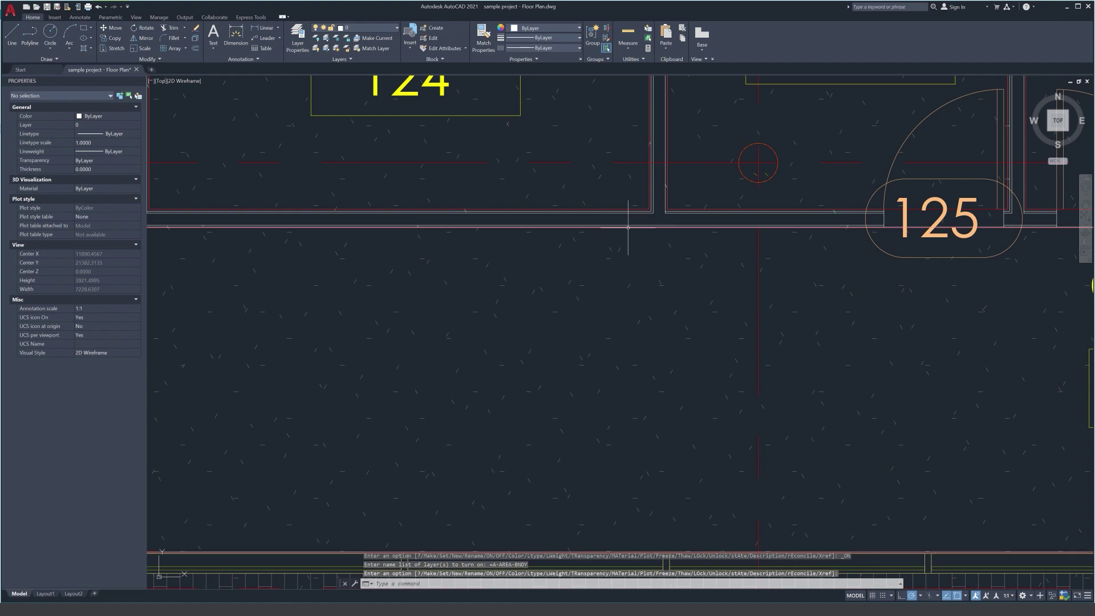
pyautogui.click(593, 227)
pyautogui.scroll(-10, 593, 228)
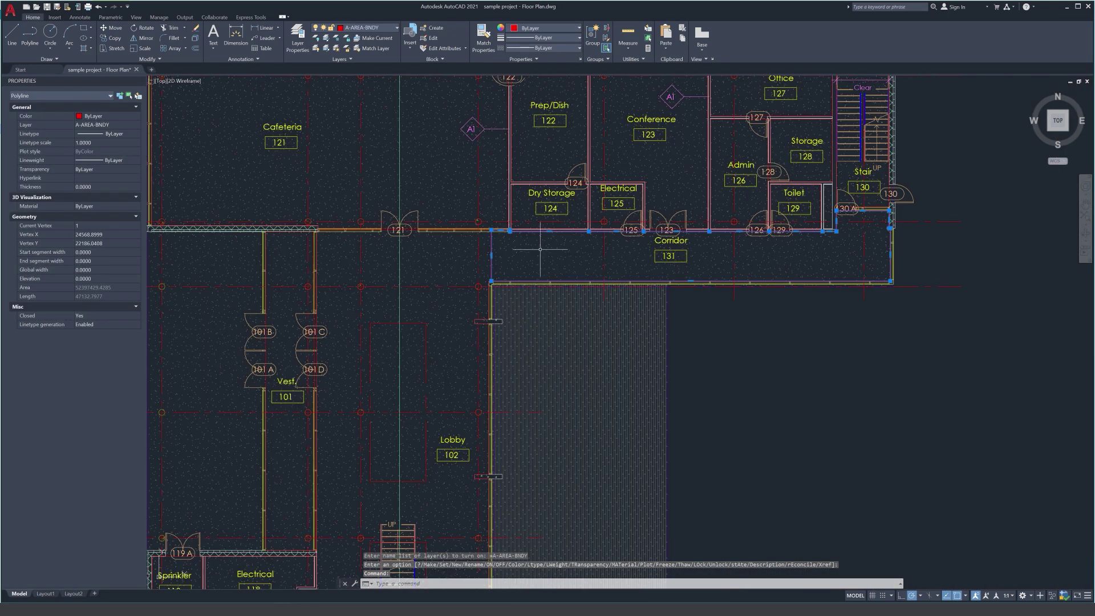
pyautogui.press('Escape')
pyautogui.scroll(8, 589, 229)
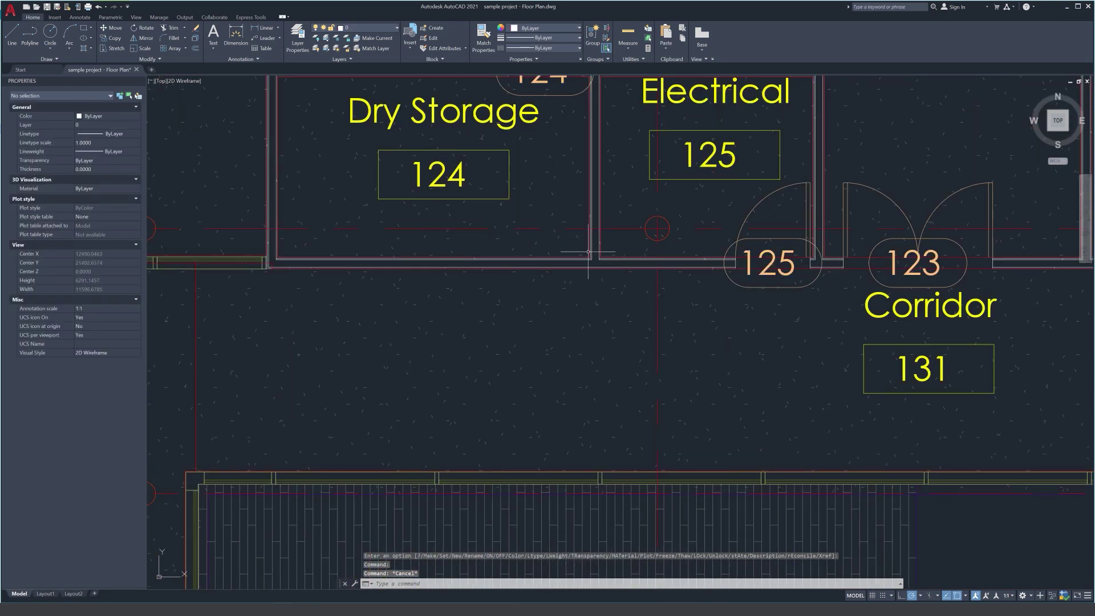
pyautogui.click(589, 249)
pyautogui.scroll(-4, 502, 244)
pyautogui.scroll(2, 507, 245)
pyautogui.scroll(-6, 506, 246)
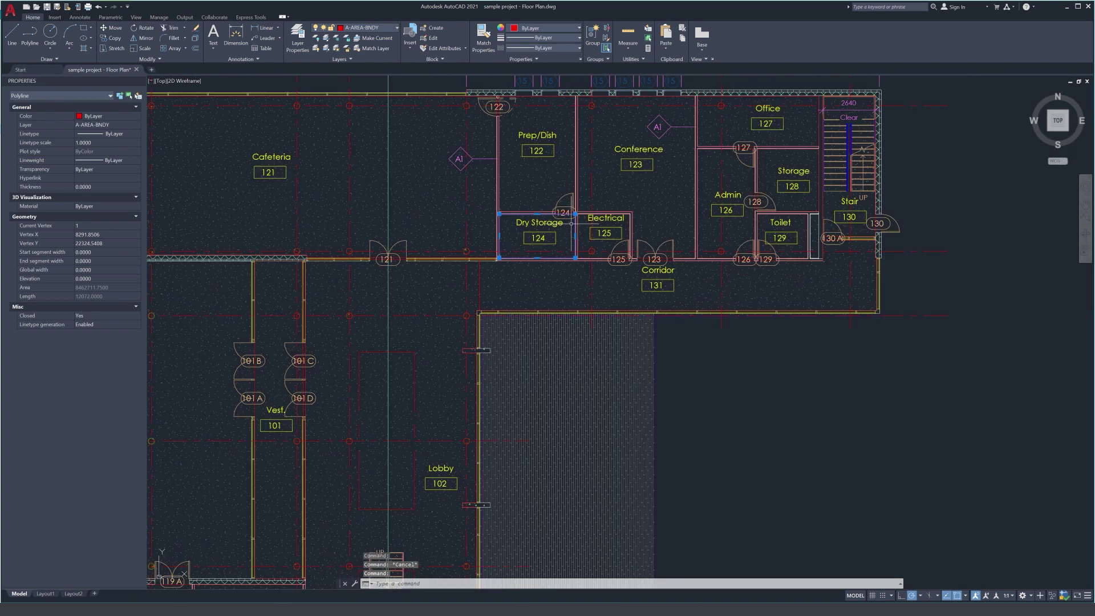
pyautogui.press('Escape')
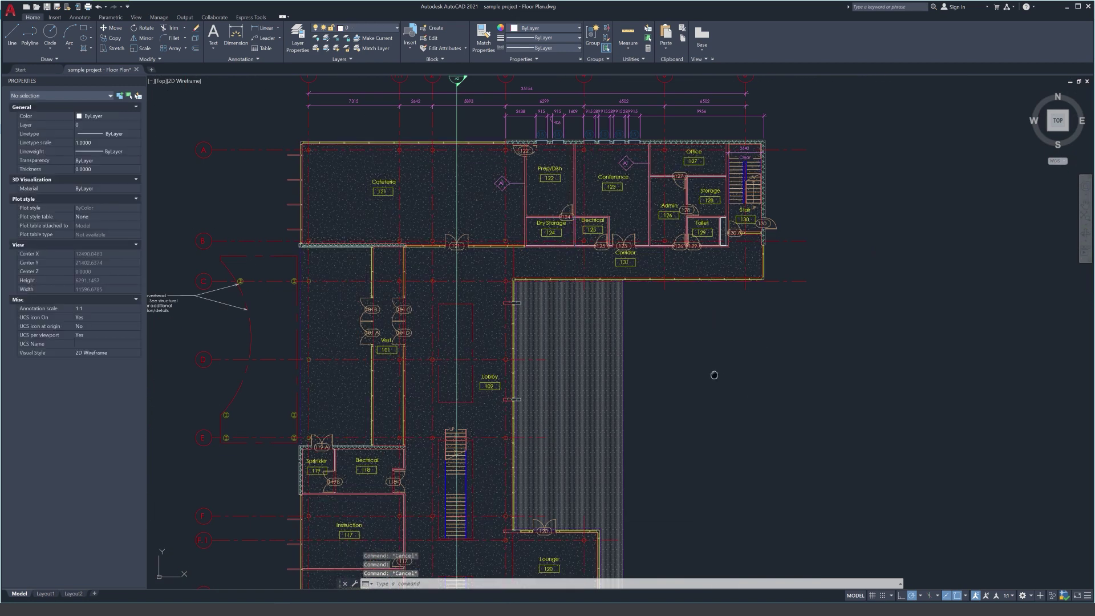
pyautogui.moveTo(713, 374); pyautogui.dragTo(713, 251, button='middle')
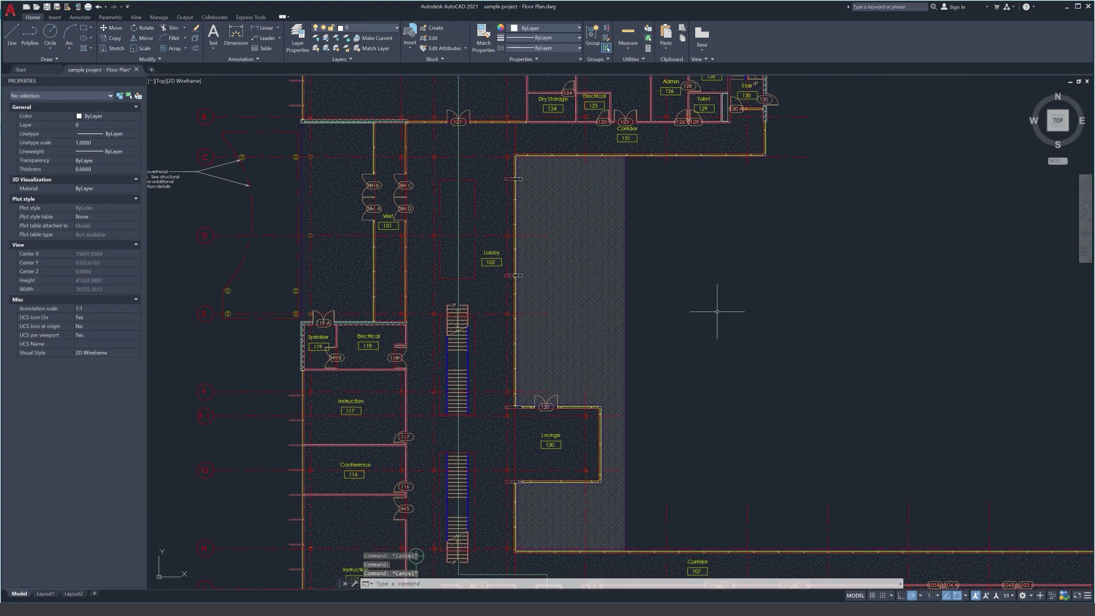
pyautogui.scroll(-2, 716, 311)
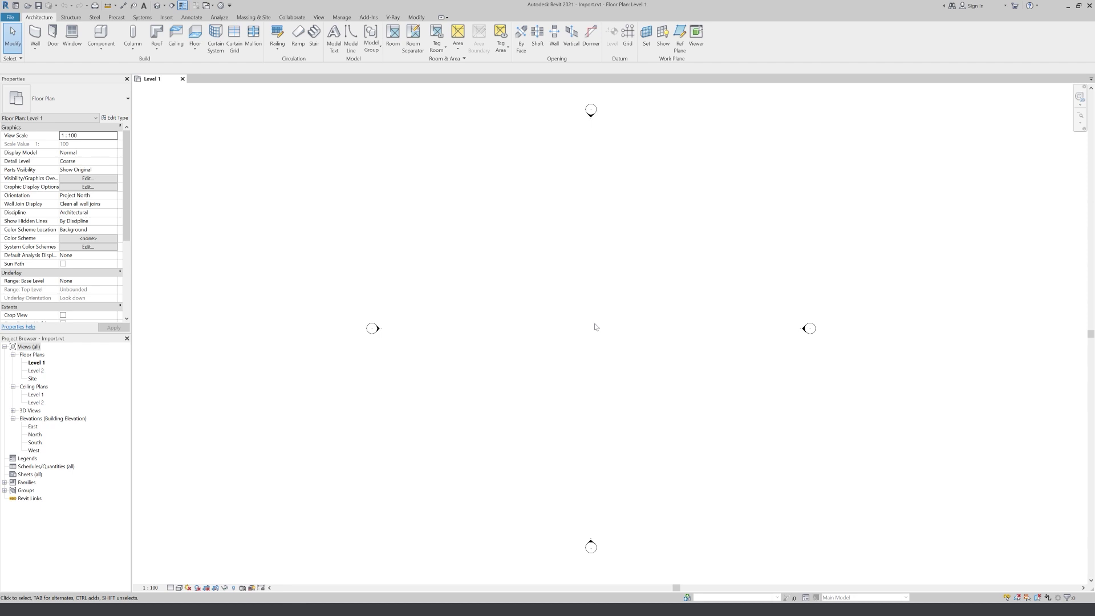
# - Switch to Import.rvt in Revit and view the Link CAD and Import CAD dialogs, closing each without choosing a file
pyautogui.click(166, 17)
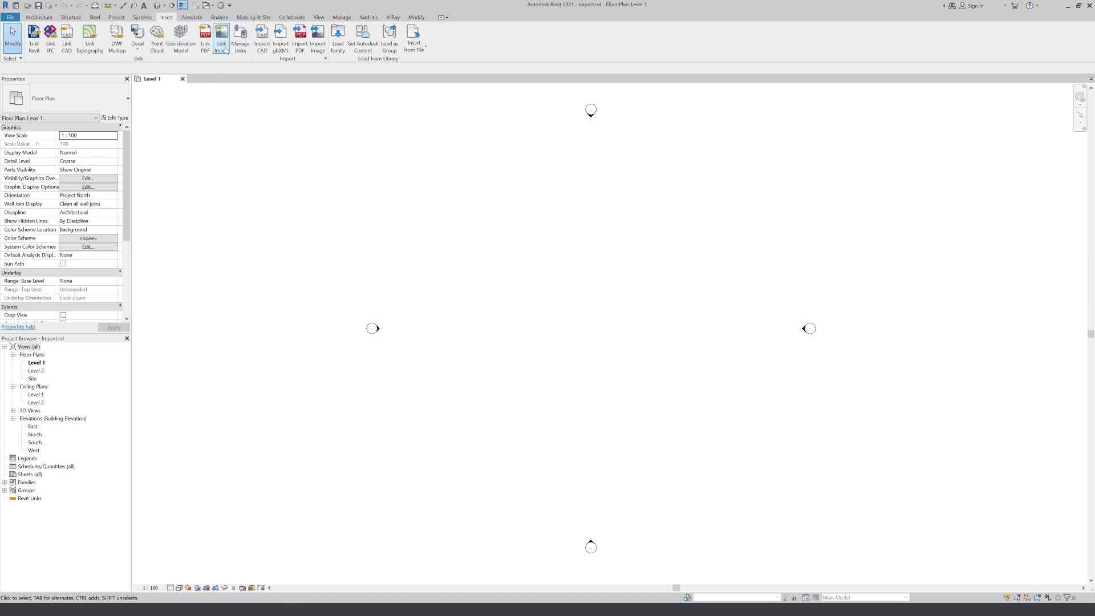
pyautogui.click(67, 39)
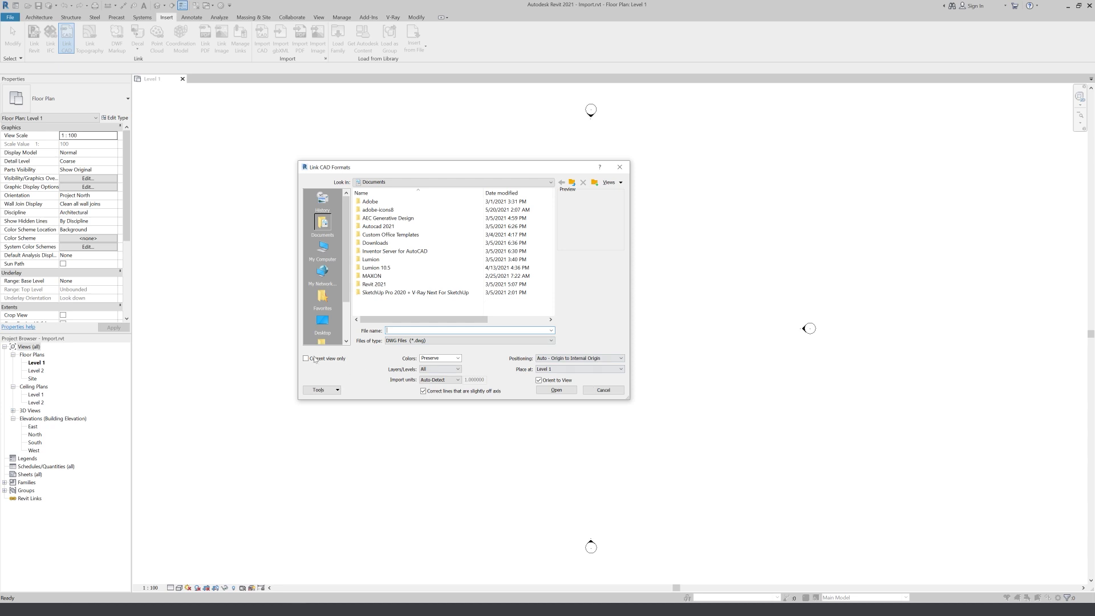
pyautogui.click(604, 393)
pyautogui.click(262, 39)
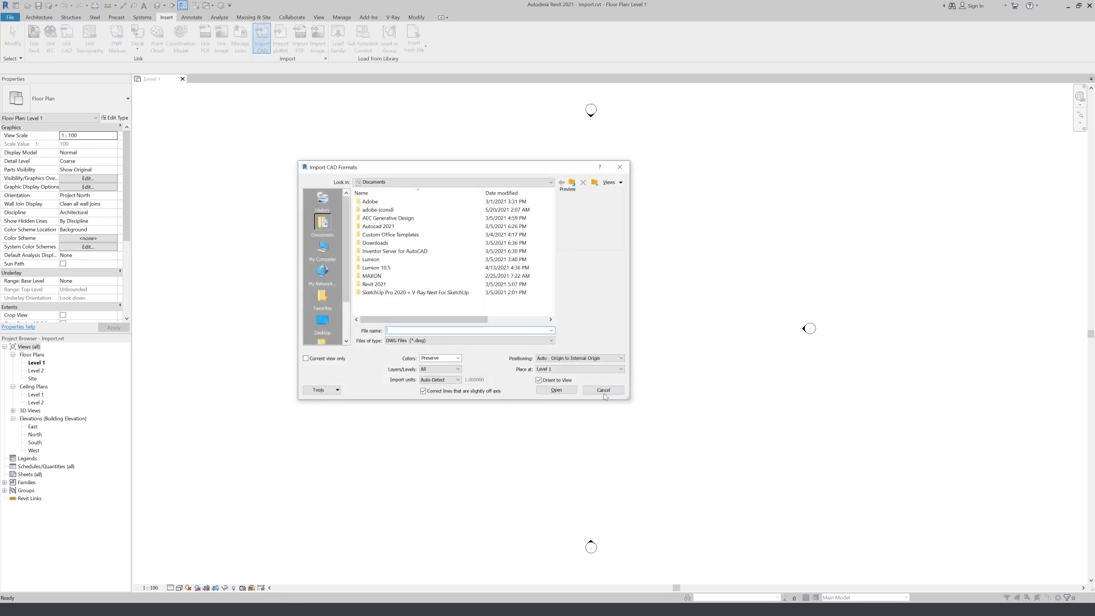
pyautogui.click(604, 392)
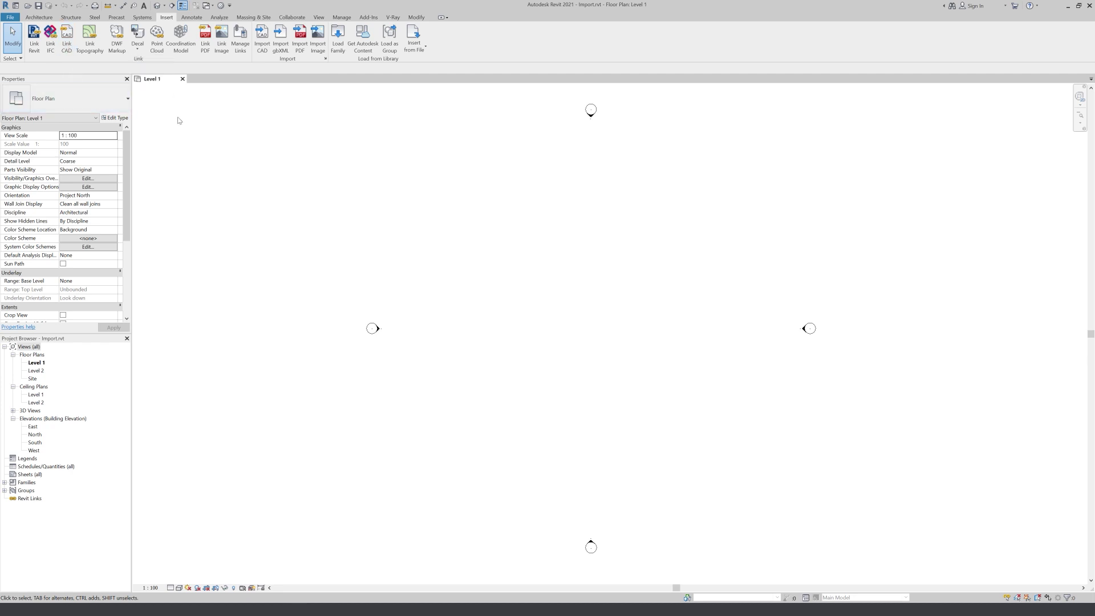
# - Check the CAD Formats list in Manage Links and close it without adding a link
pyautogui.click(342, 17)
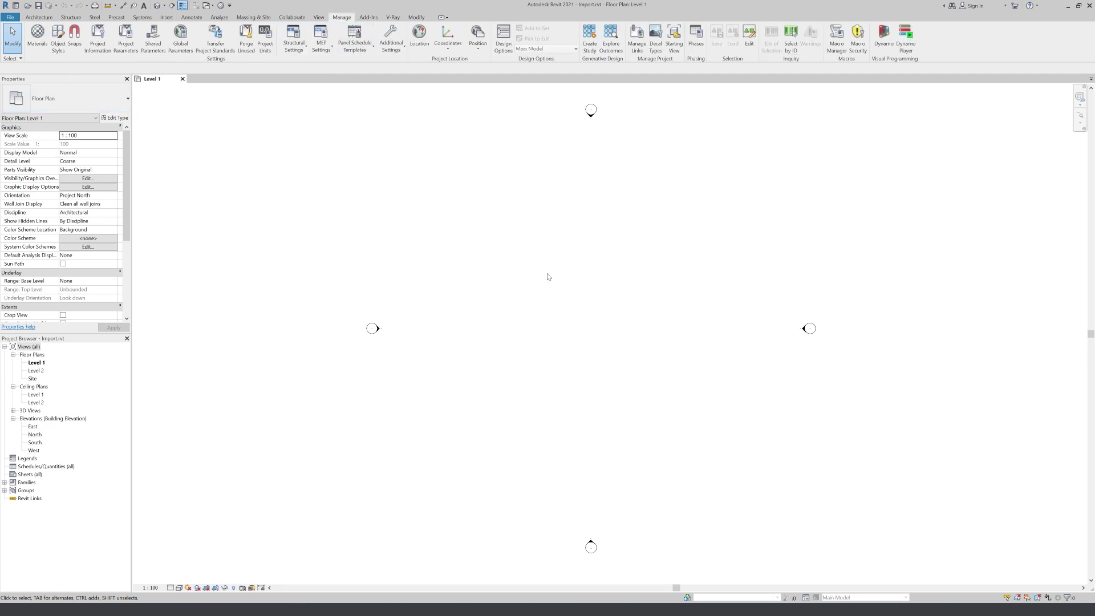
pyautogui.click(634, 50)
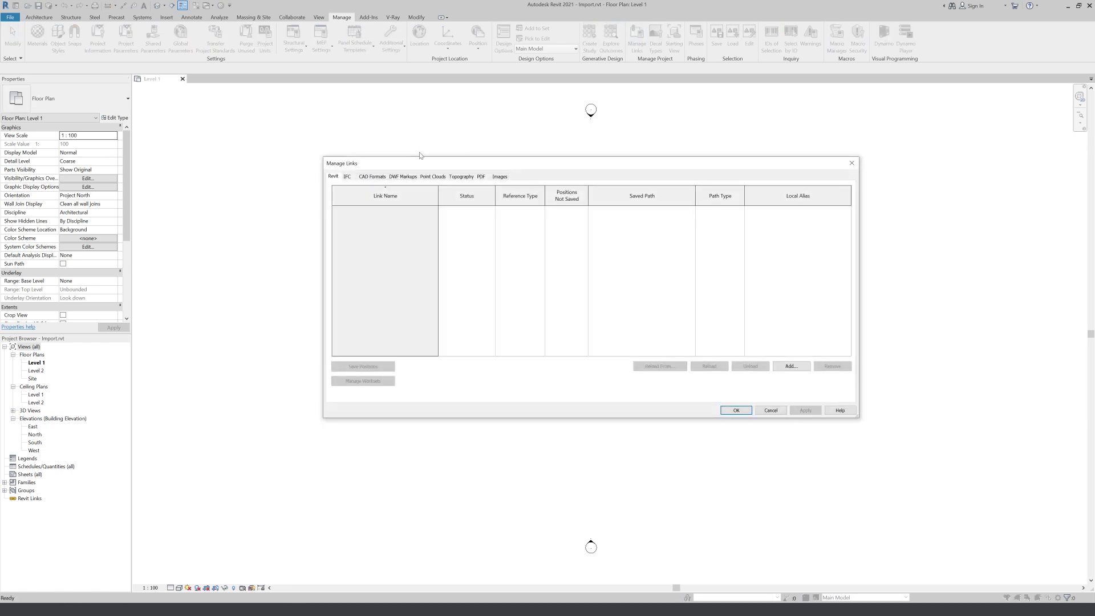
pyautogui.click(371, 165)
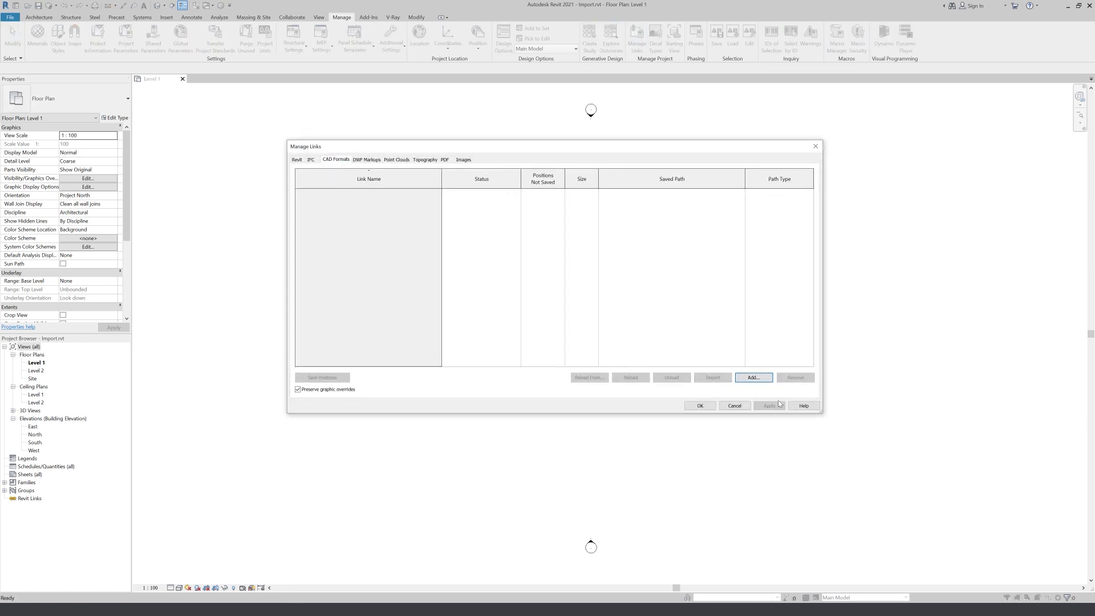
pyautogui.click(734, 405)
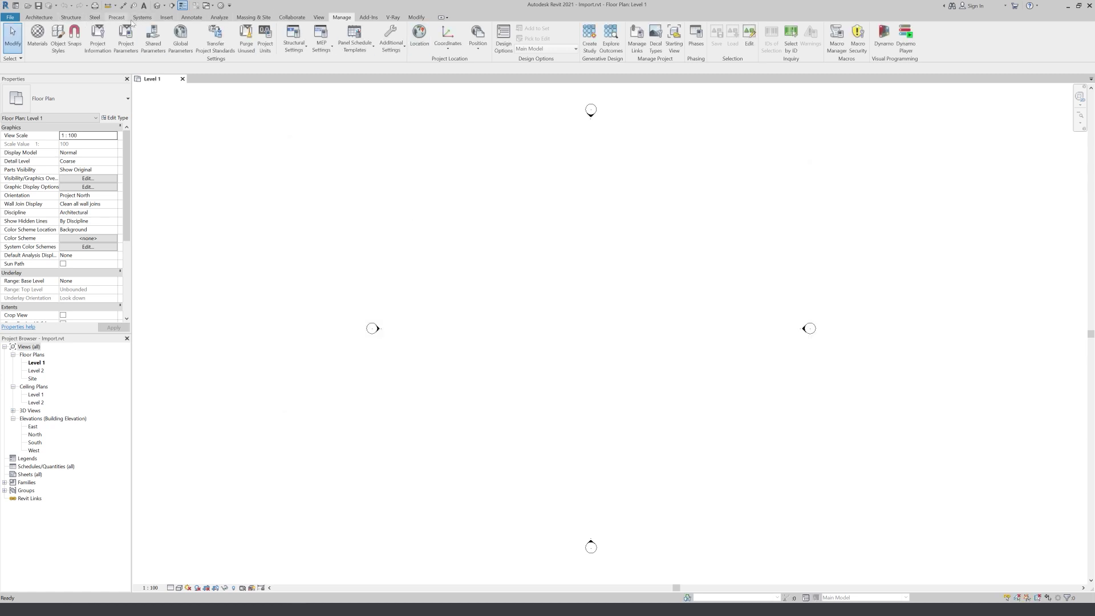
# - Link 01-Floor Plan.dwg from the Project folder to Level 1, origin to internal origin, with an explicit import unit instead of Auto-Detect
pyautogui.click(167, 17)
pyautogui.click(67, 39)
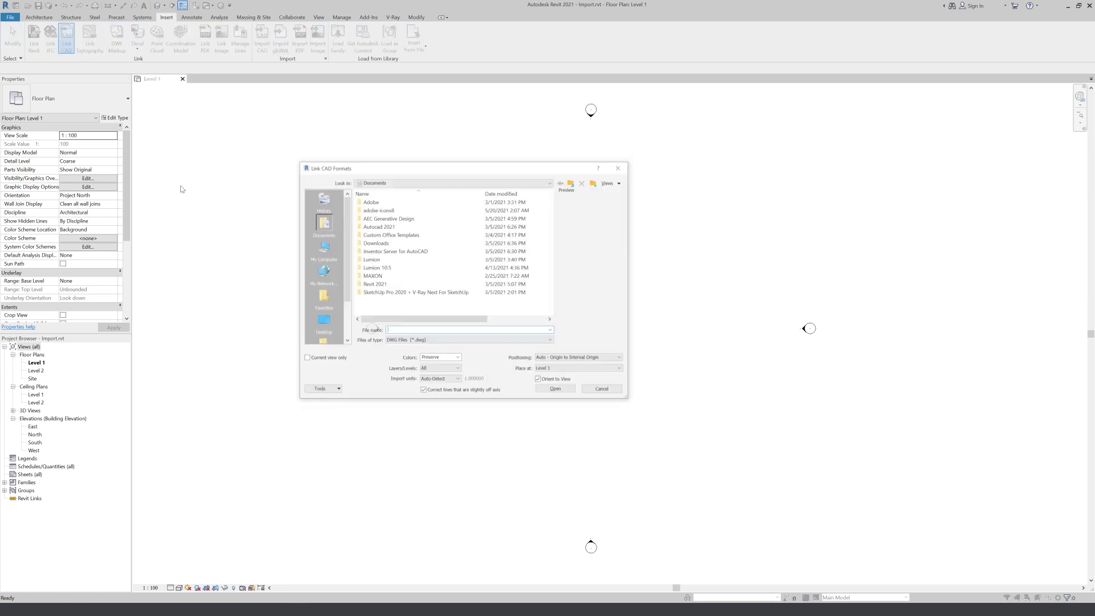
pyautogui.click(323, 321)
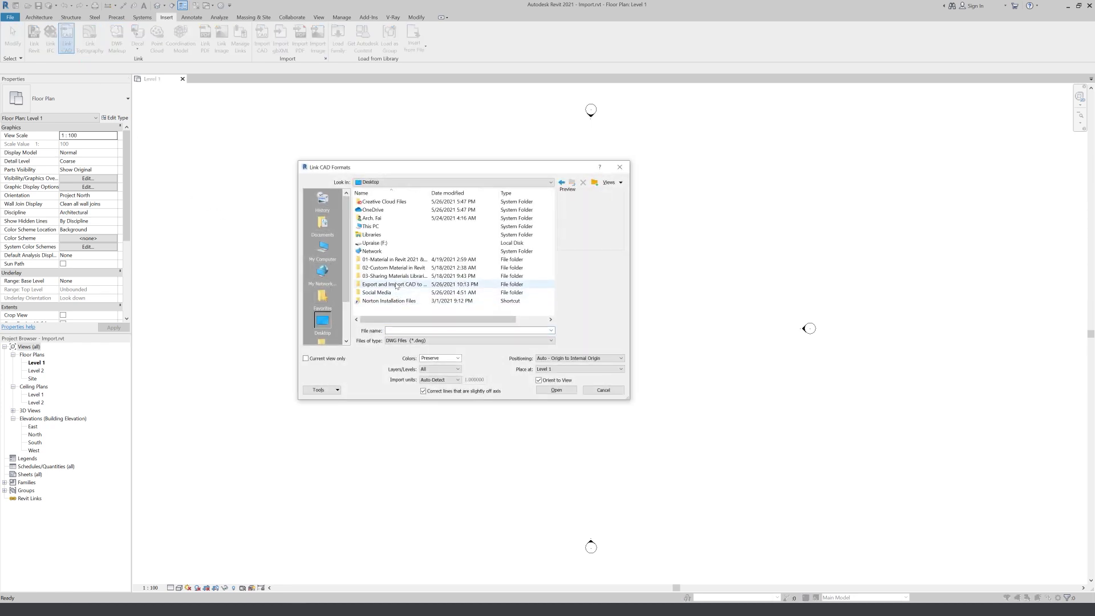
pyautogui.doubleClick(396, 284)
pyautogui.doubleClick(384, 208)
pyautogui.click(383, 202)
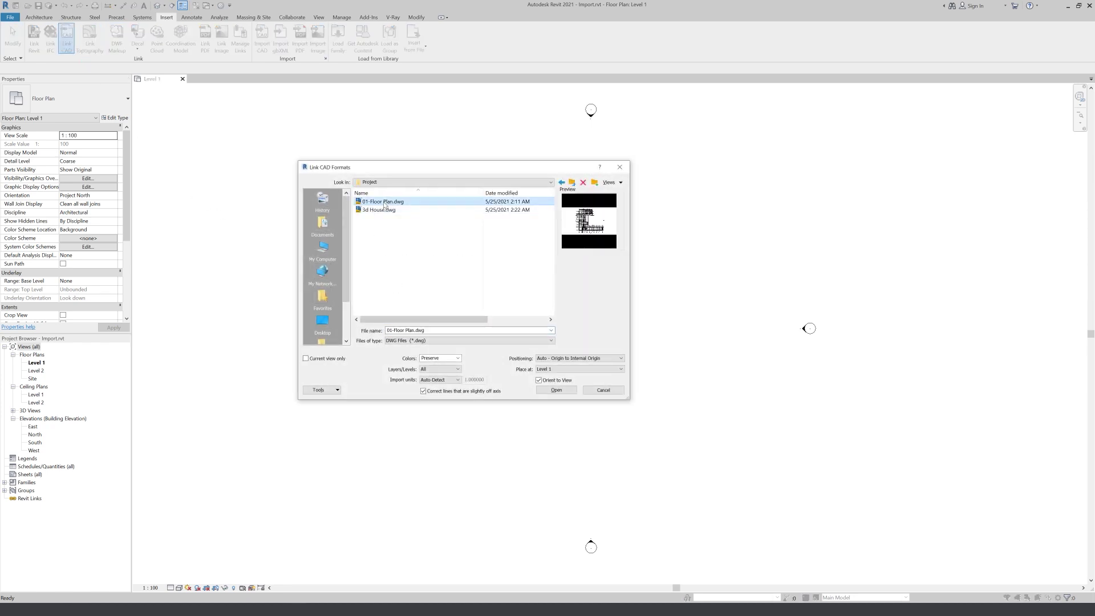
pyautogui.click(446, 380)
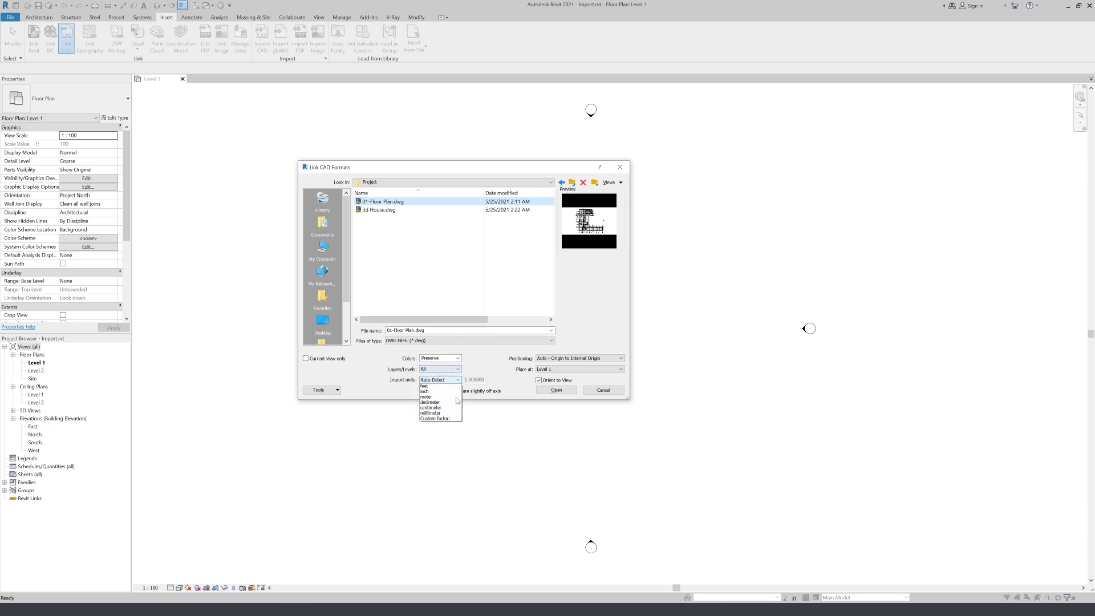
pyautogui.click(437, 420)
pyautogui.click(556, 390)
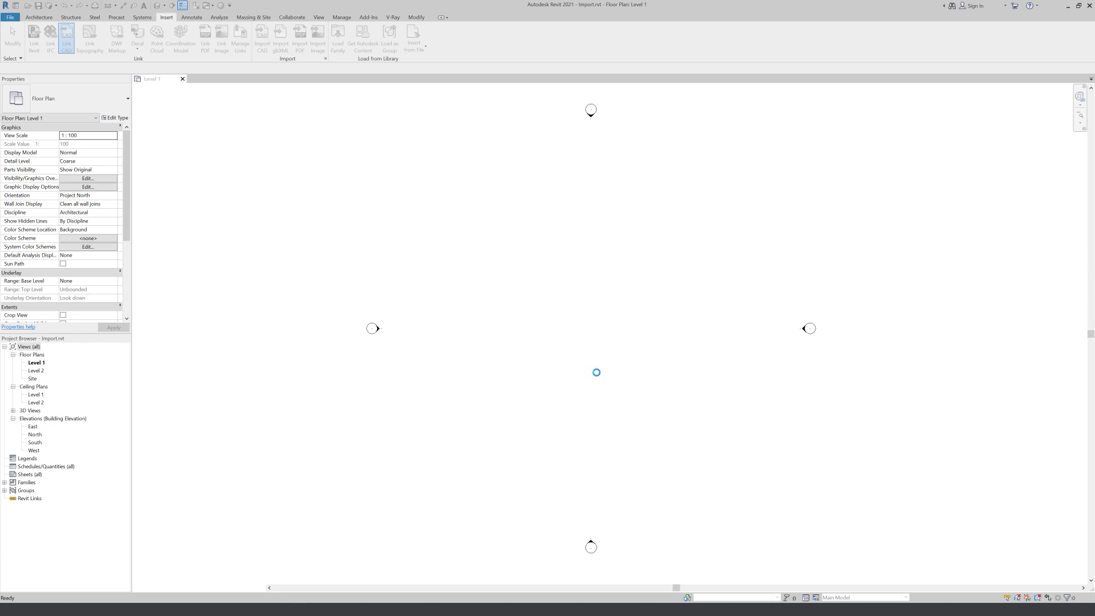
pyautogui.scroll(-2, 502, 352)
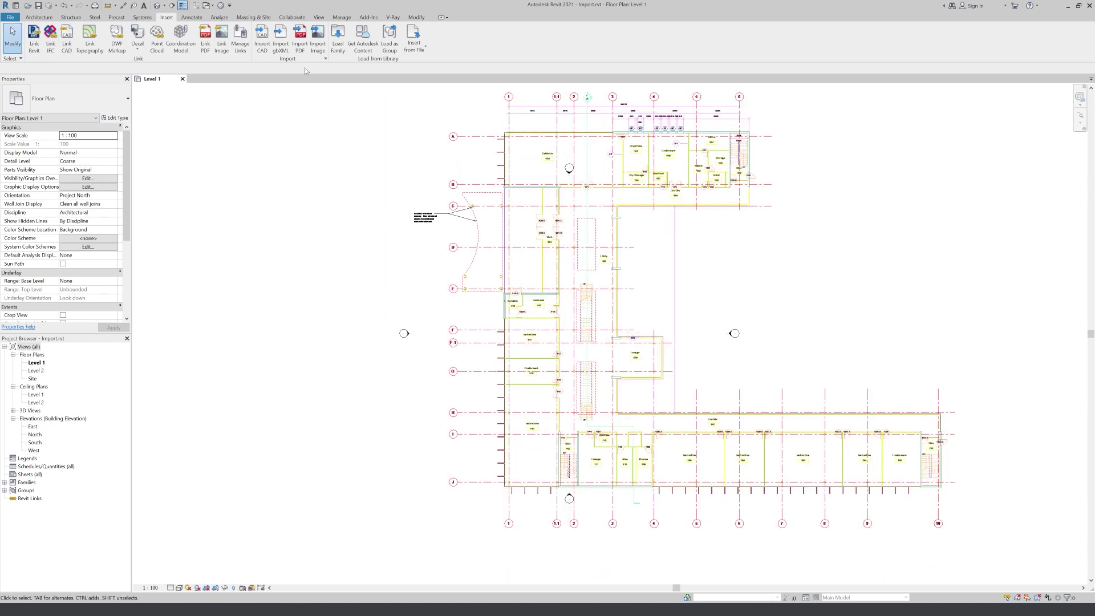
# - Review the 01-Floor Plan.dwg entry among the CAD links in Manage Links, leaving its settings as they are
pyautogui.click(341, 18)
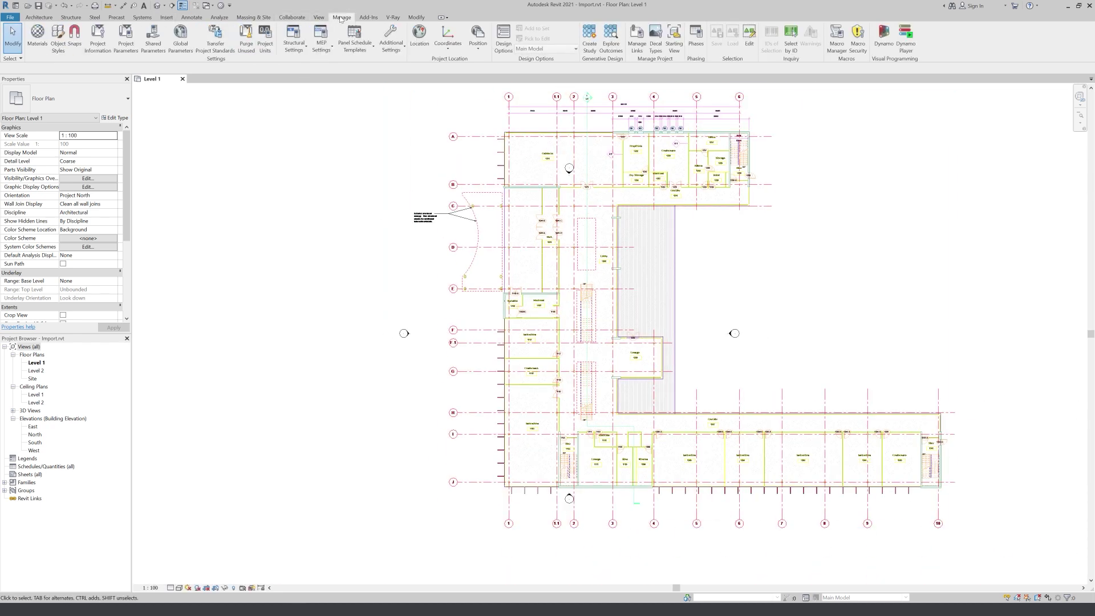
pyautogui.click(637, 38)
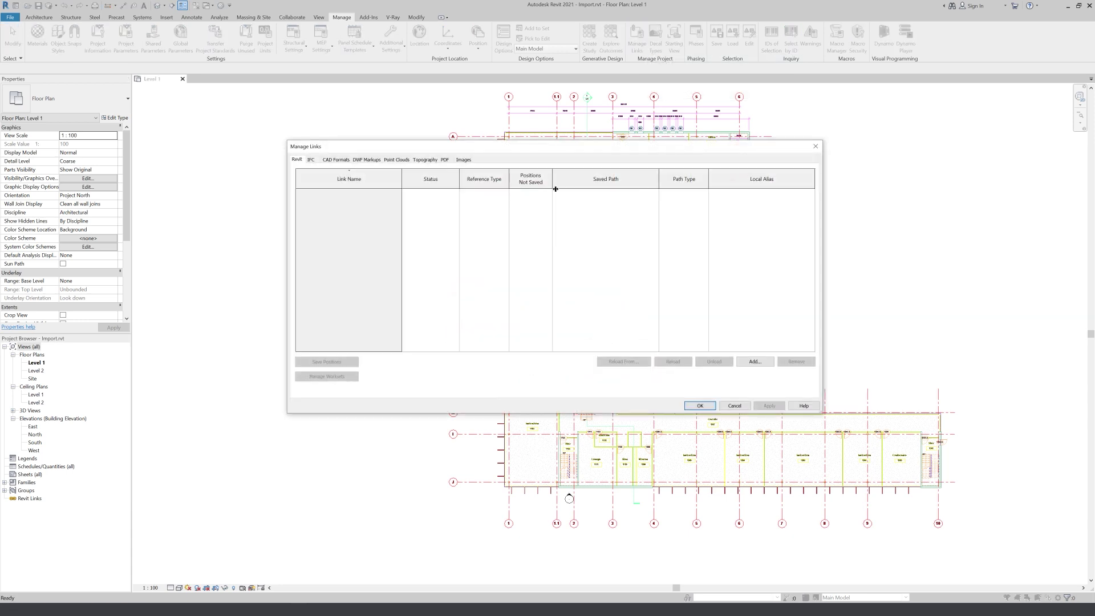
pyautogui.click(336, 160)
pyautogui.click(343, 194)
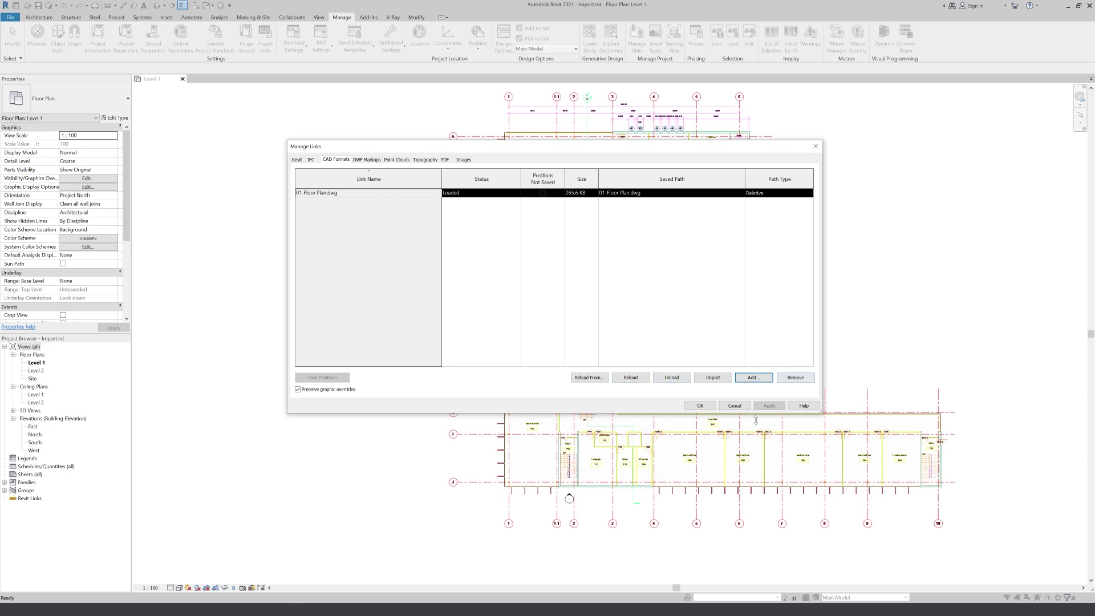
pyautogui.press('Escape')
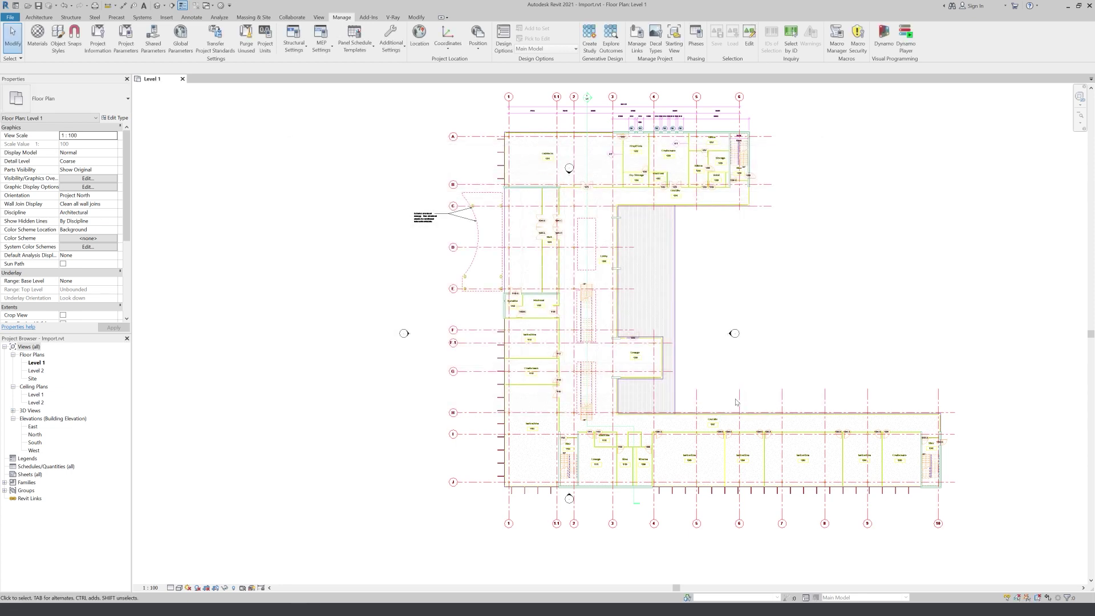
# - Unpin the linked 01-Floor Plan.dwg and delete it from the Level 1 floor plan
pyautogui.click(675, 376)
pyautogui.press('Delete')
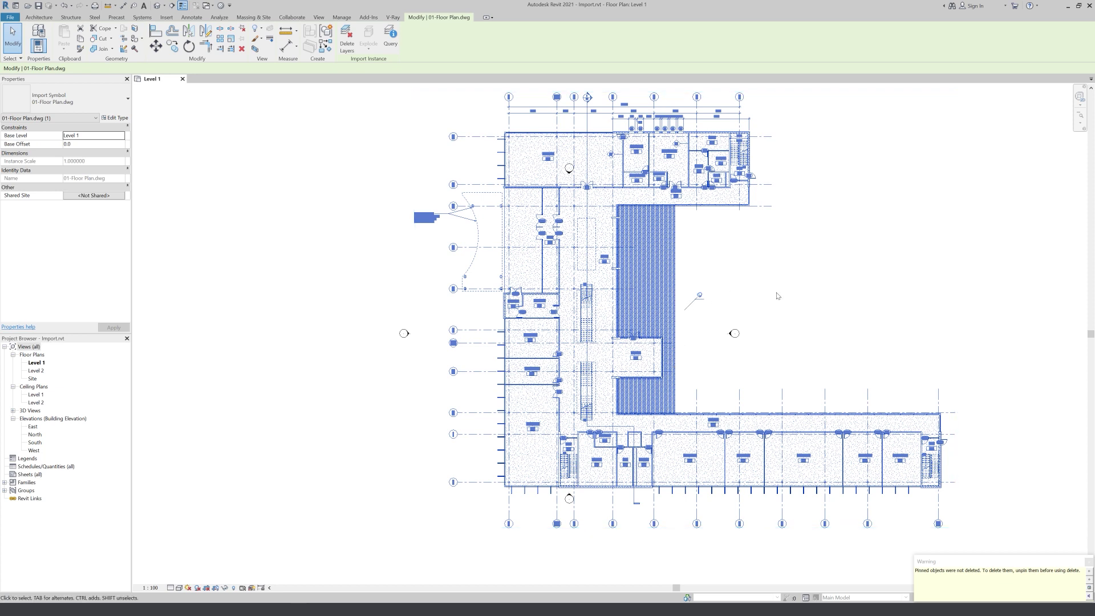
pyautogui.click(699, 296)
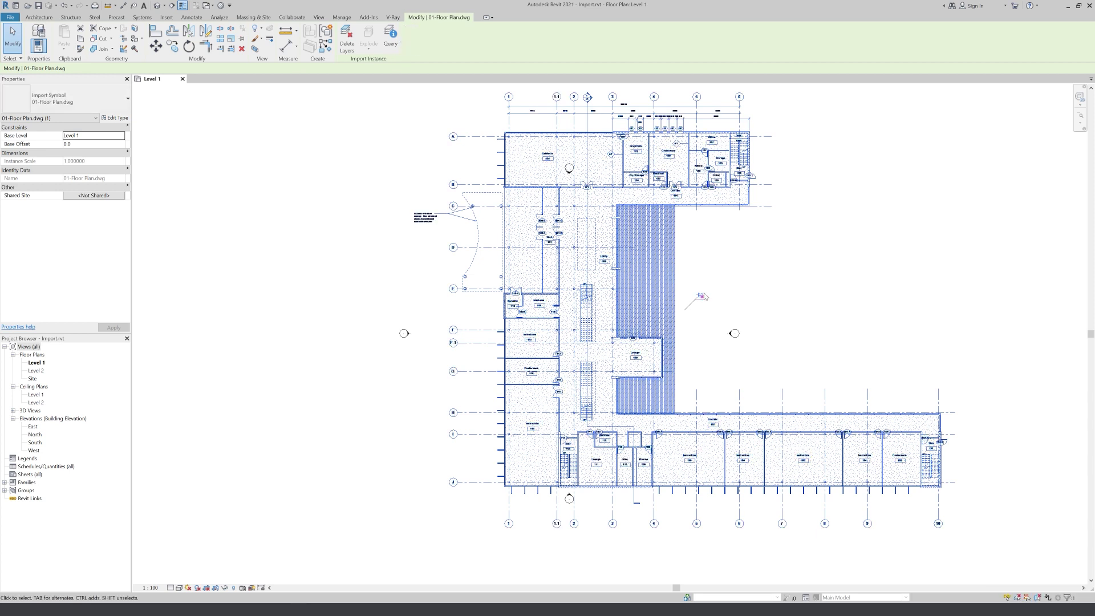
pyautogui.click(702, 297)
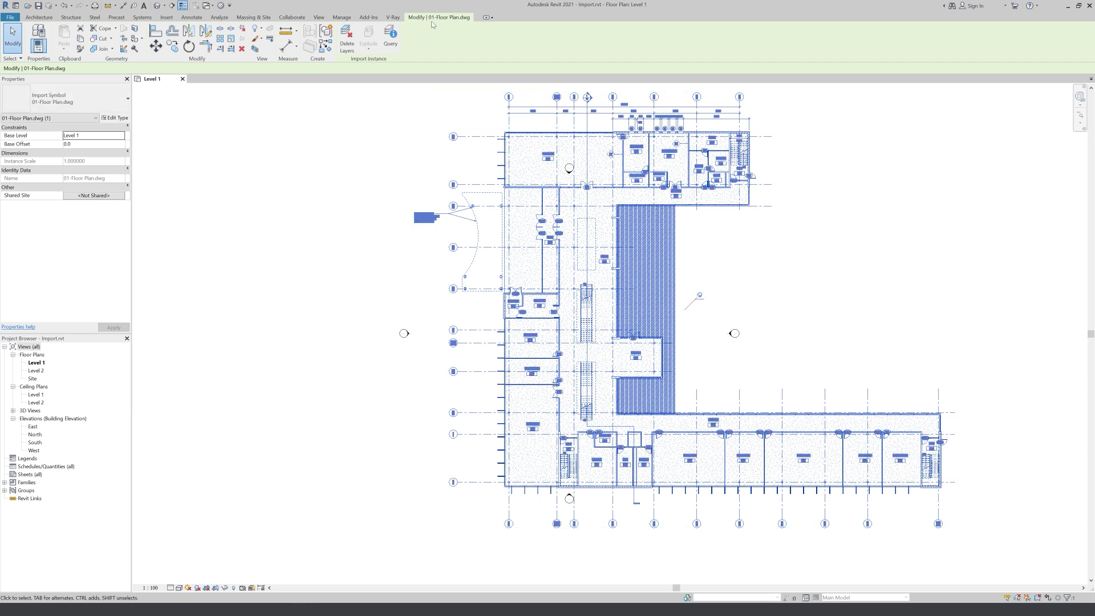
pyautogui.click(242, 40)
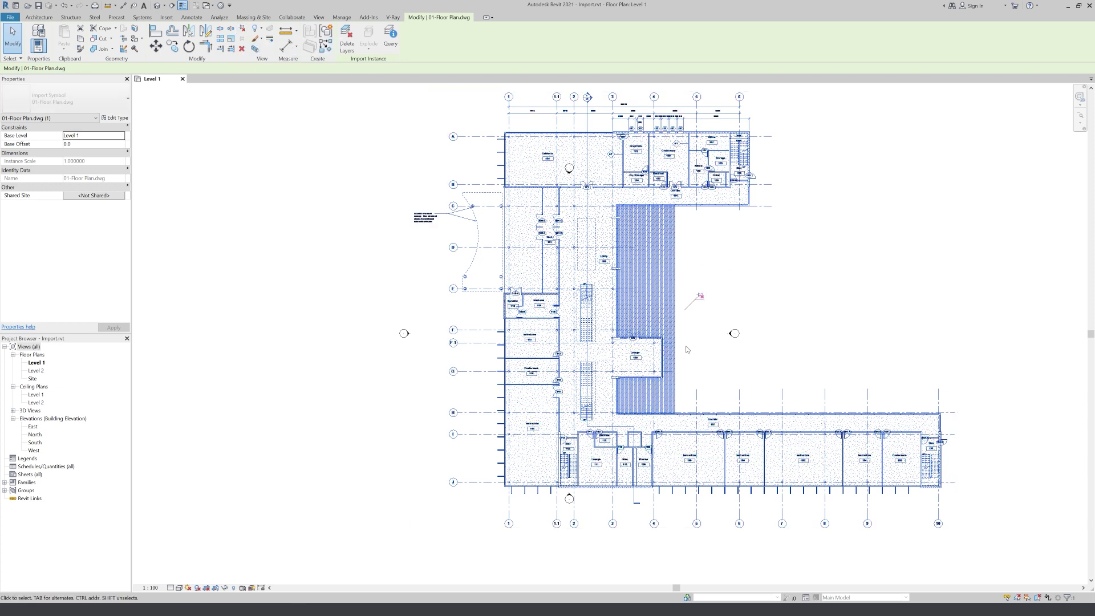
pyautogui.press('Delete')
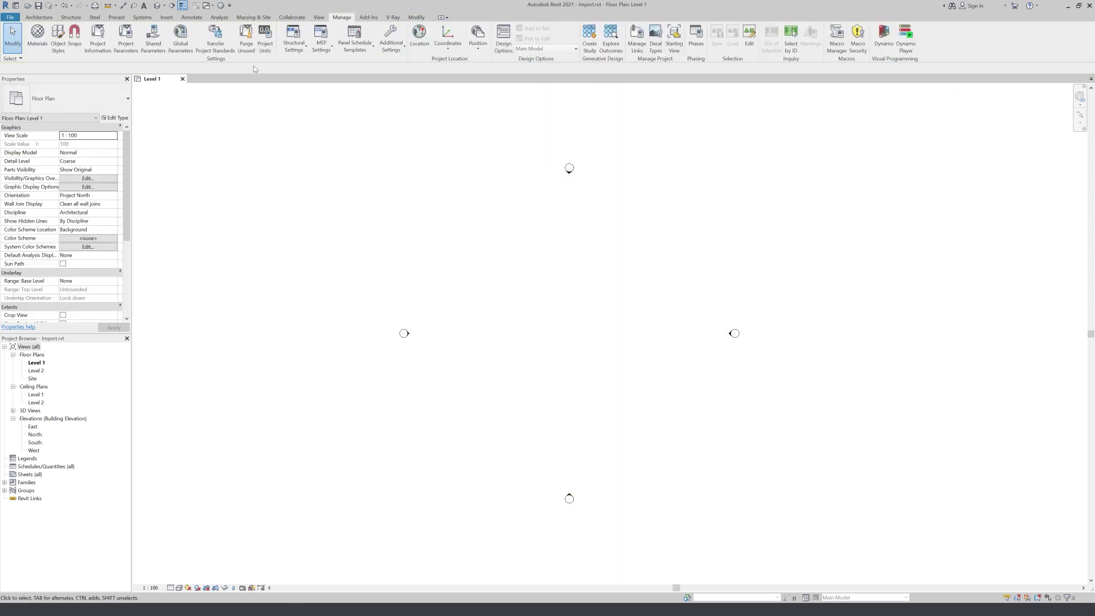
# - Start a new CAD link to 01-Floor Plan.dwg and review the color options, keeping Black and White
pyautogui.click(168, 18)
pyautogui.click(67, 43)
pyautogui.click(327, 189)
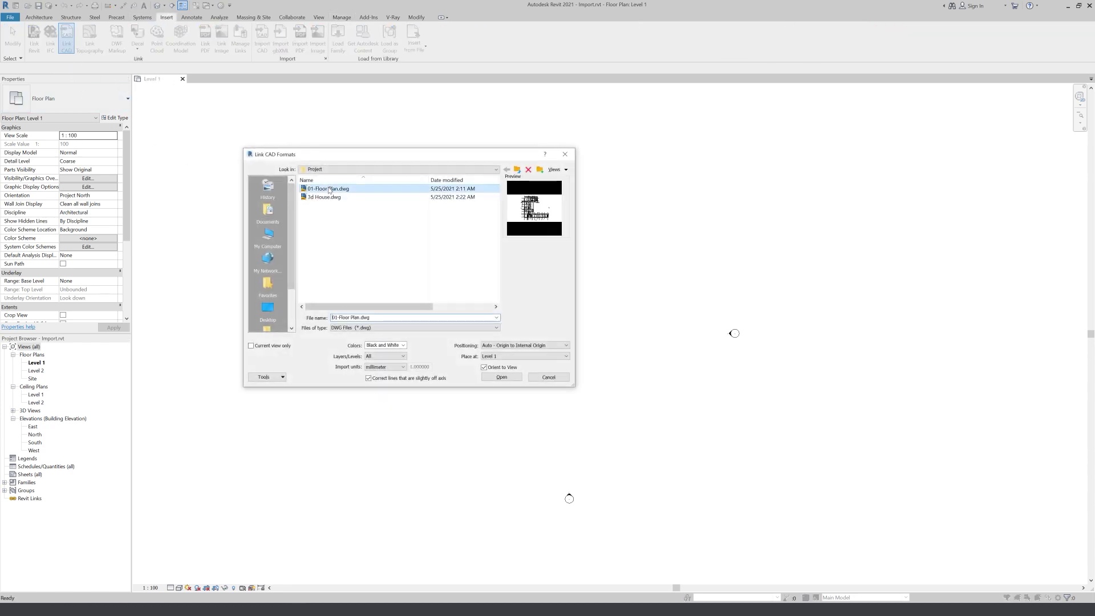
pyautogui.moveTo(347, 156); pyautogui.dragTo(338, 131)
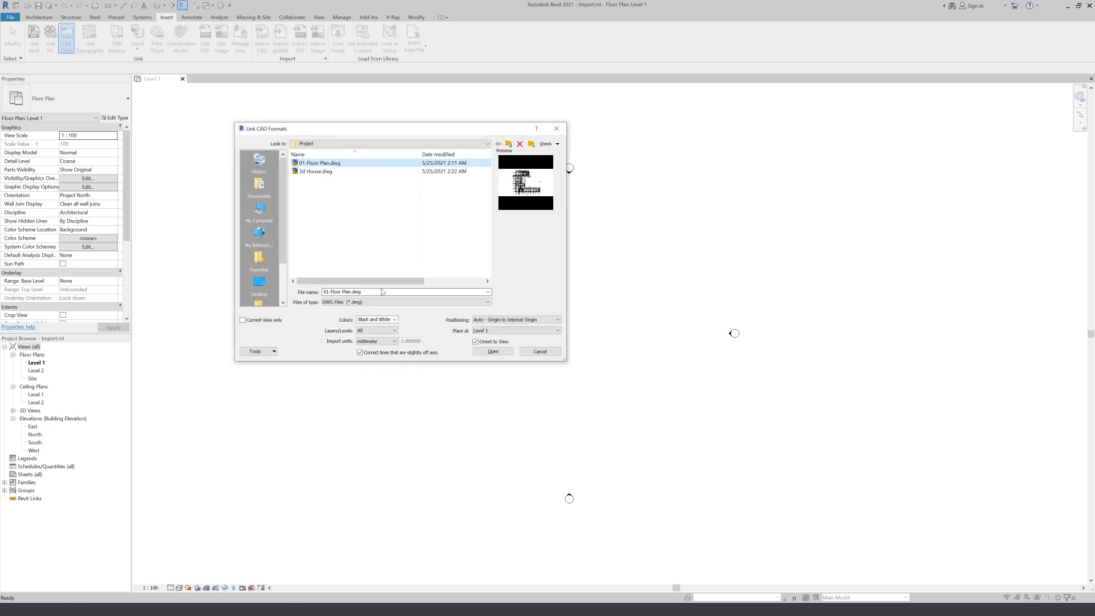
pyautogui.press('Tab')
pyautogui.click(393, 320)
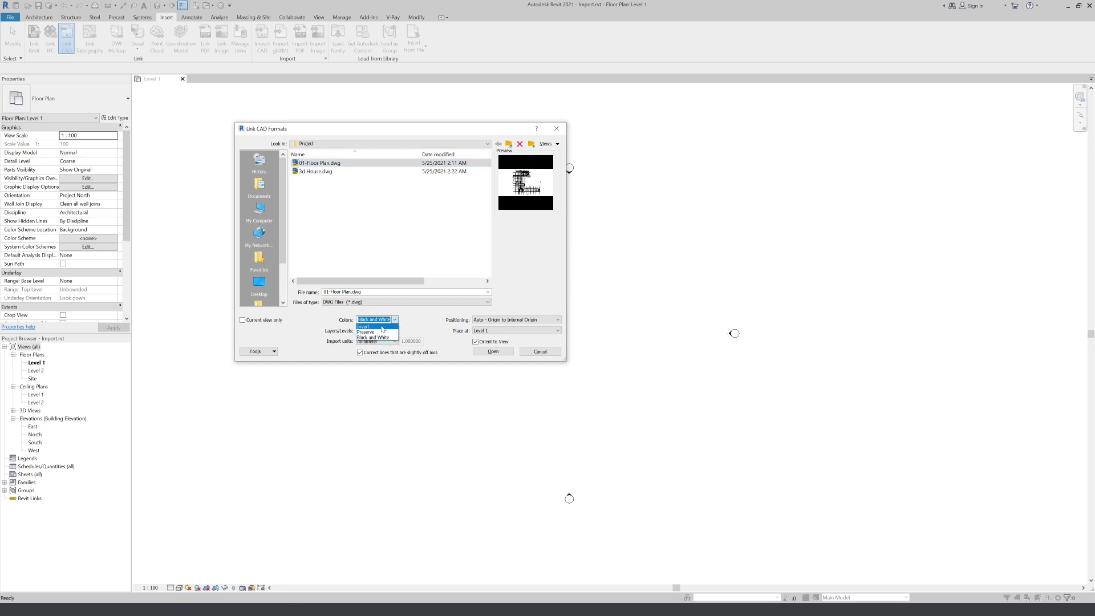
pyautogui.click(382, 332)
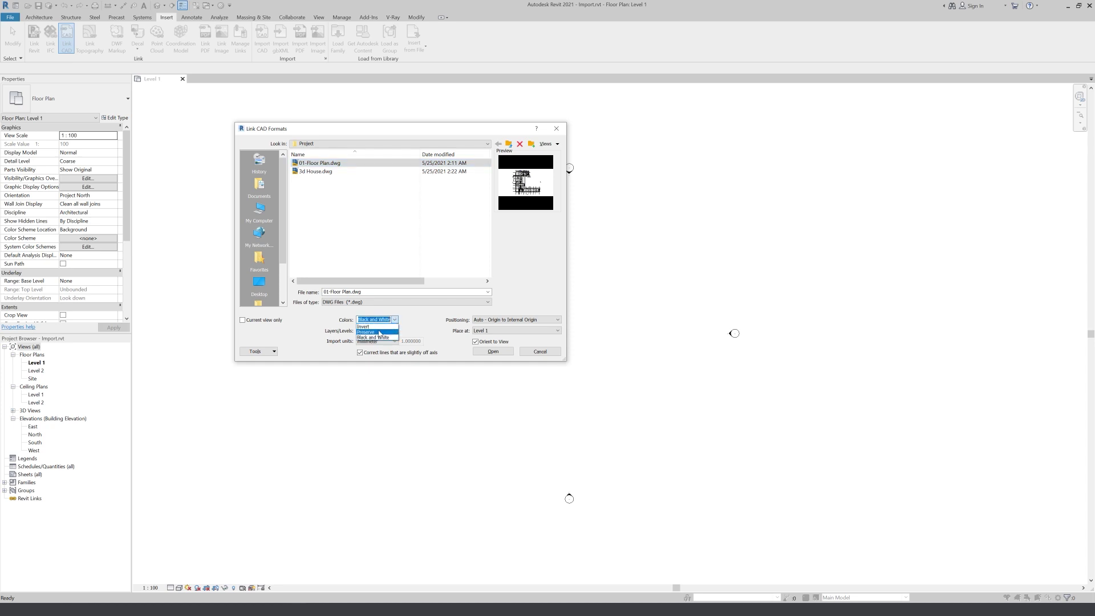
pyautogui.click(395, 321)
pyautogui.click(393, 338)
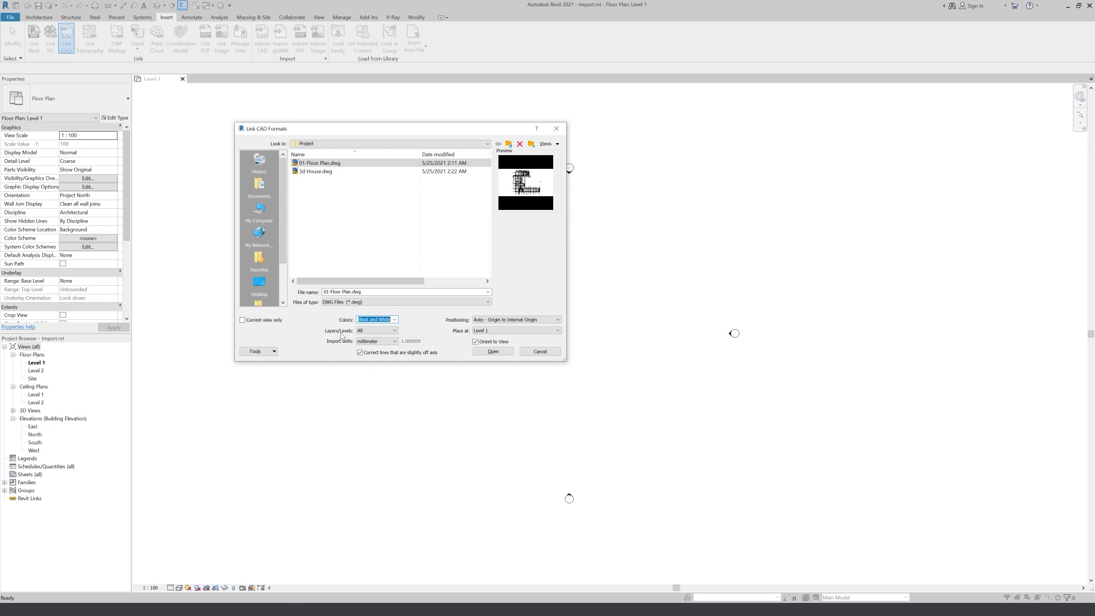
# - Link the floor plan drawing with only Visible layers and millimeter as the import unit
pyautogui.click(370, 331)
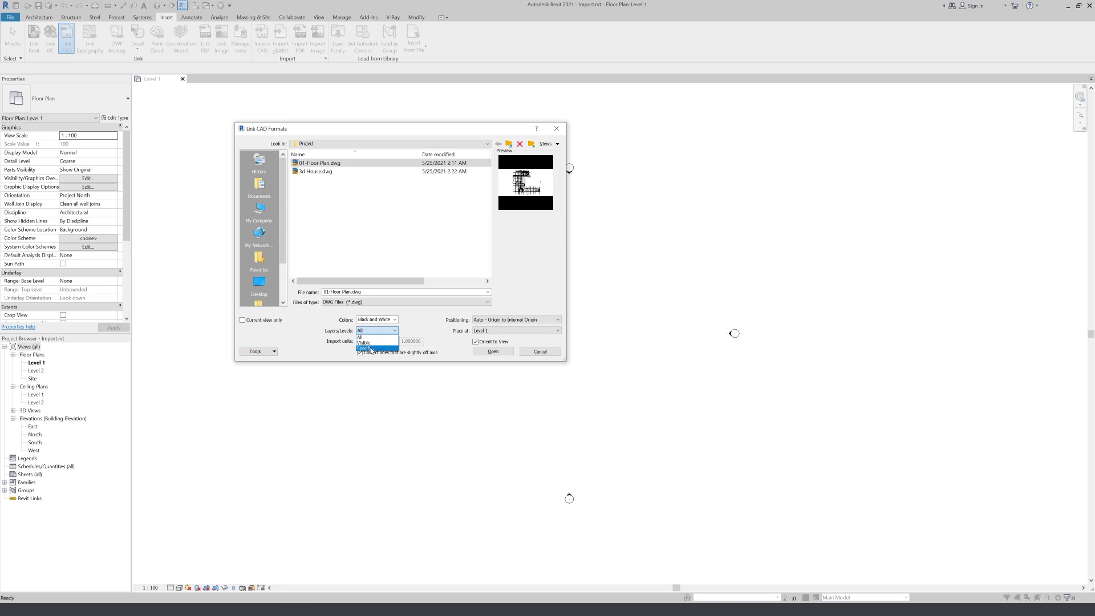
pyautogui.click(372, 349)
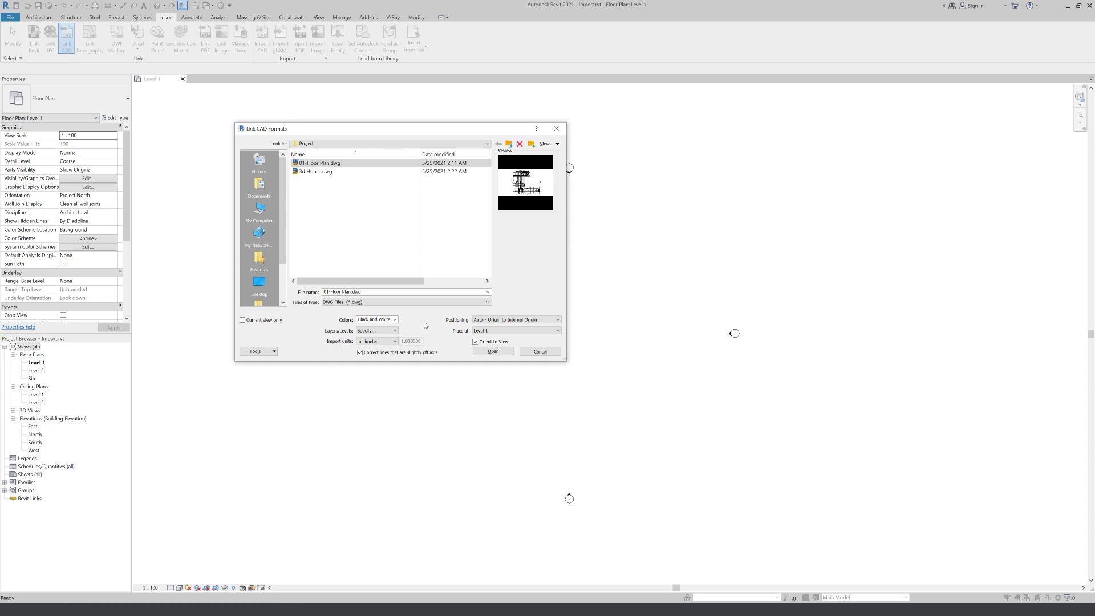
pyautogui.click(388, 331)
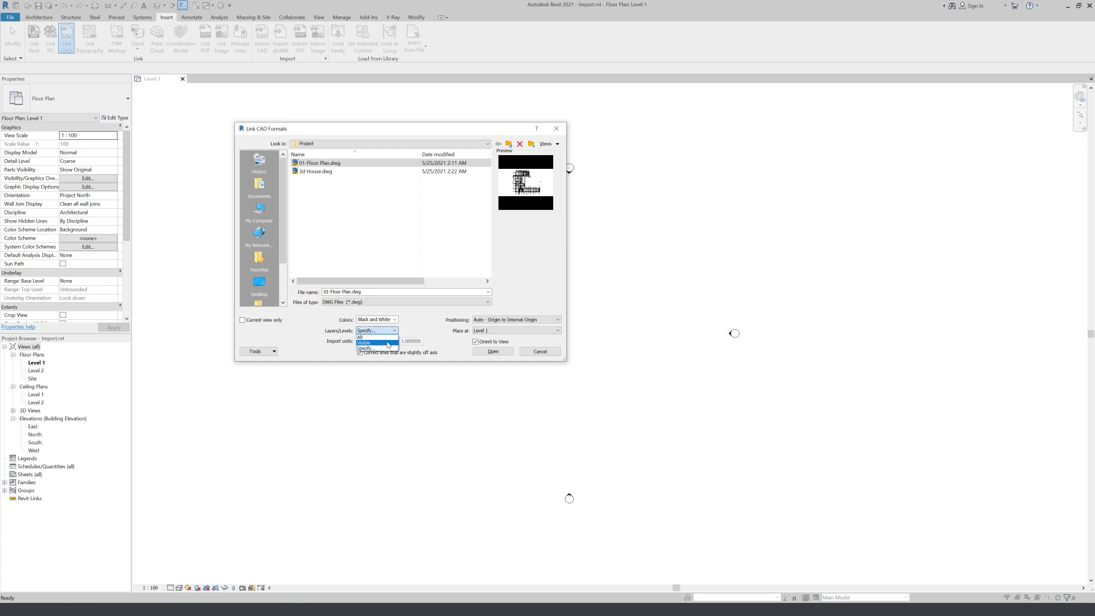
pyautogui.click(388, 343)
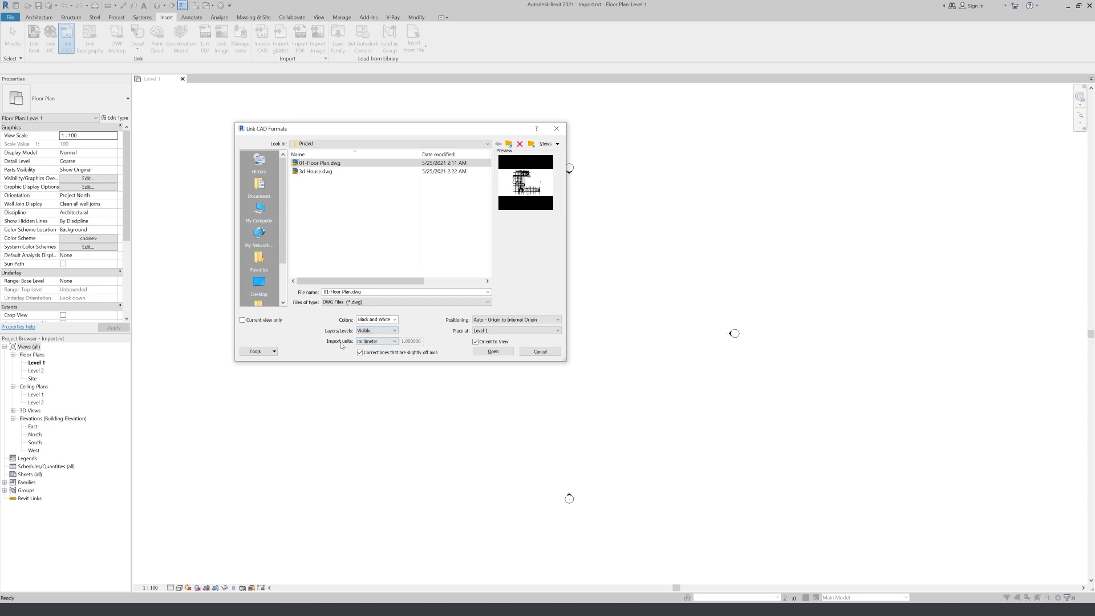
pyautogui.click(390, 341)
pyautogui.click(379, 381)
pyautogui.click(386, 344)
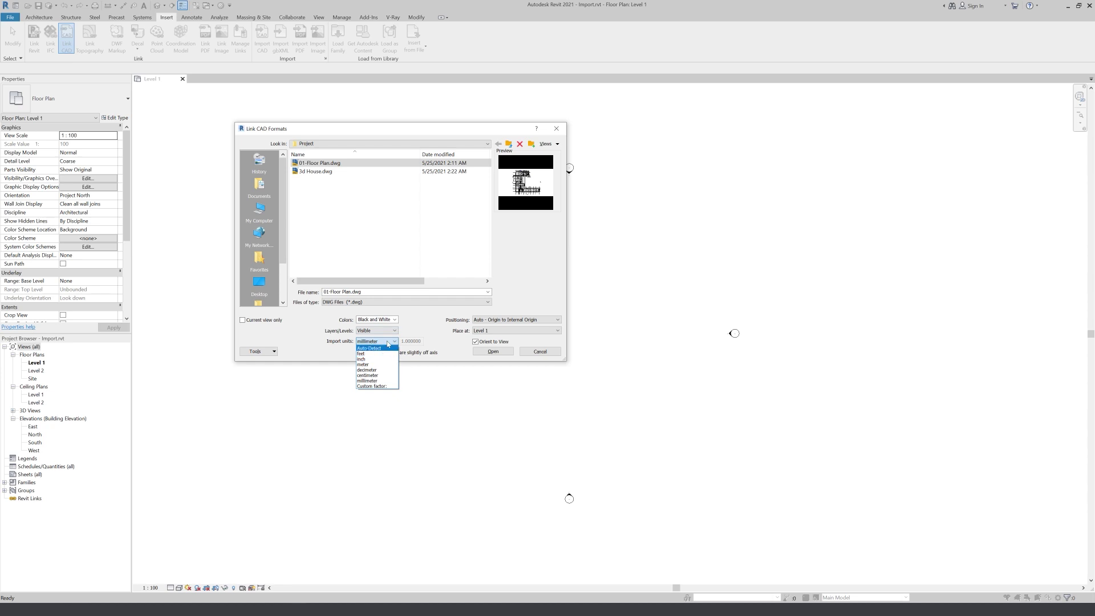
pyautogui.click(378, 381)
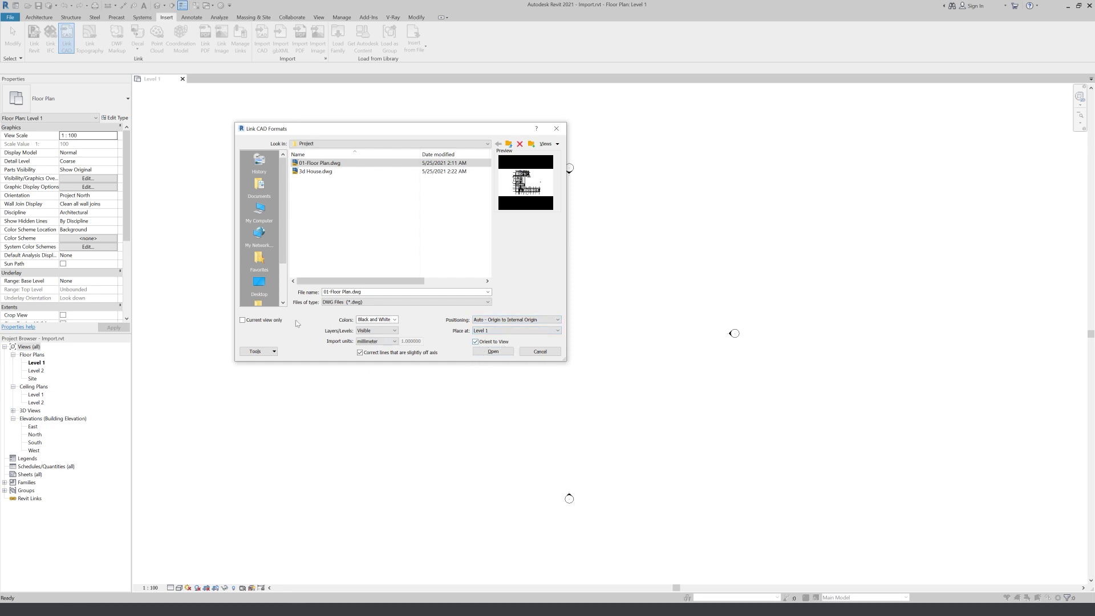
pyautogui.click(492, 351)
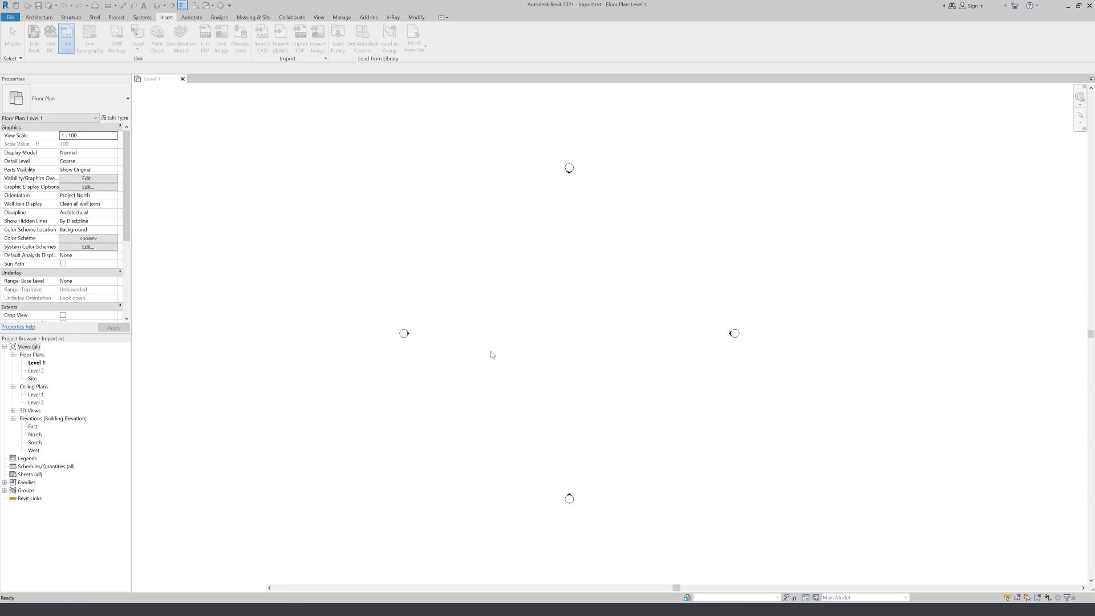
pyautogui.scroll(-3, 550, 329)
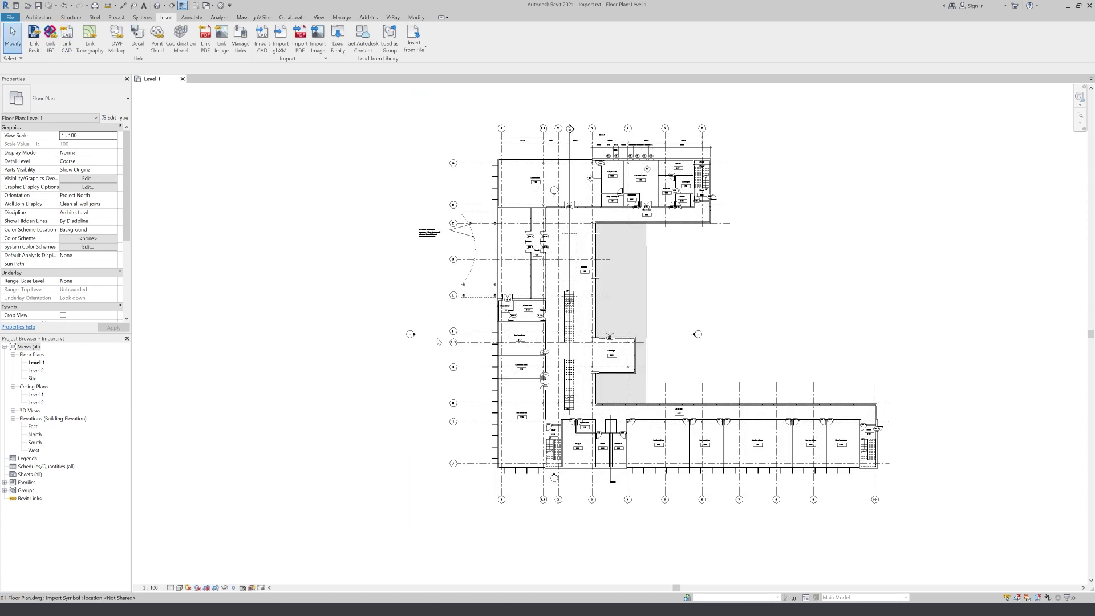
# - Unpin and delete the black-and-white floor plan link on Level 1
pyautogui.click(551, 329)
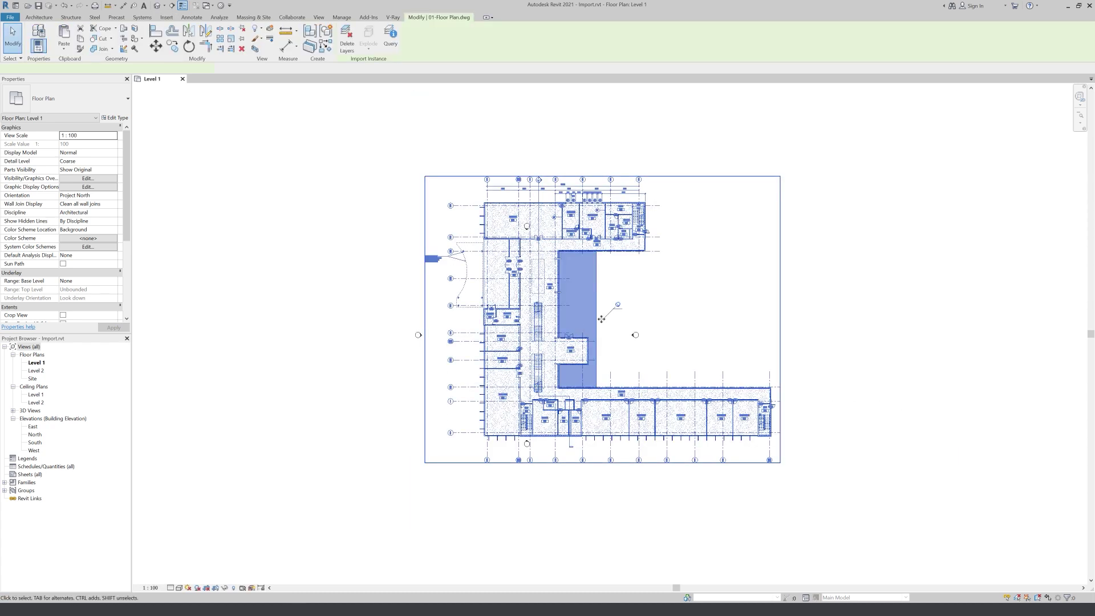
pyautogui.press('Escape')
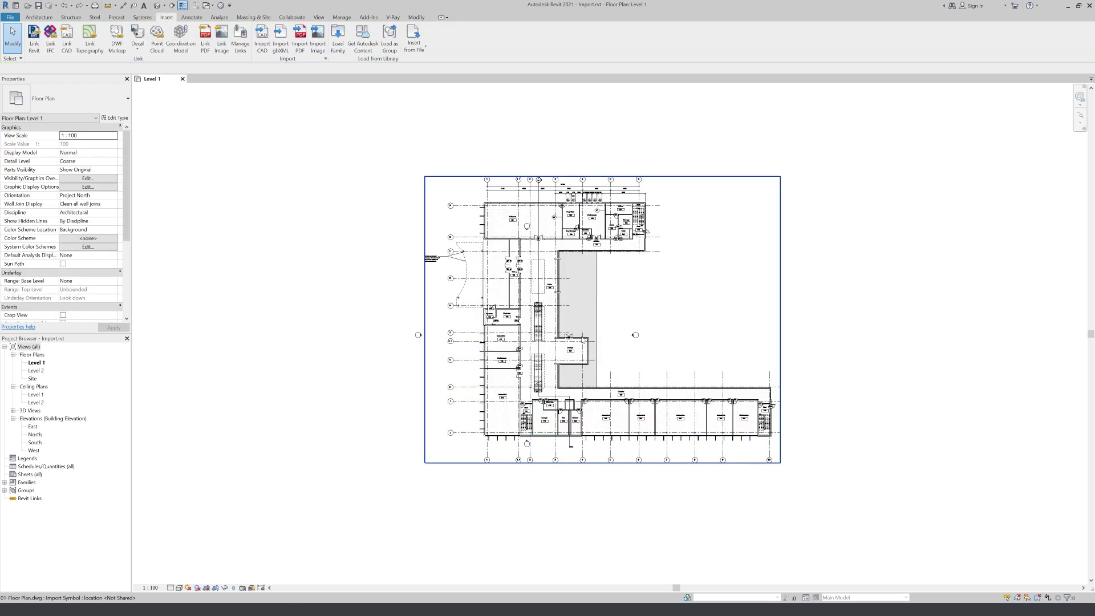
pyautogui.click(594, 342)
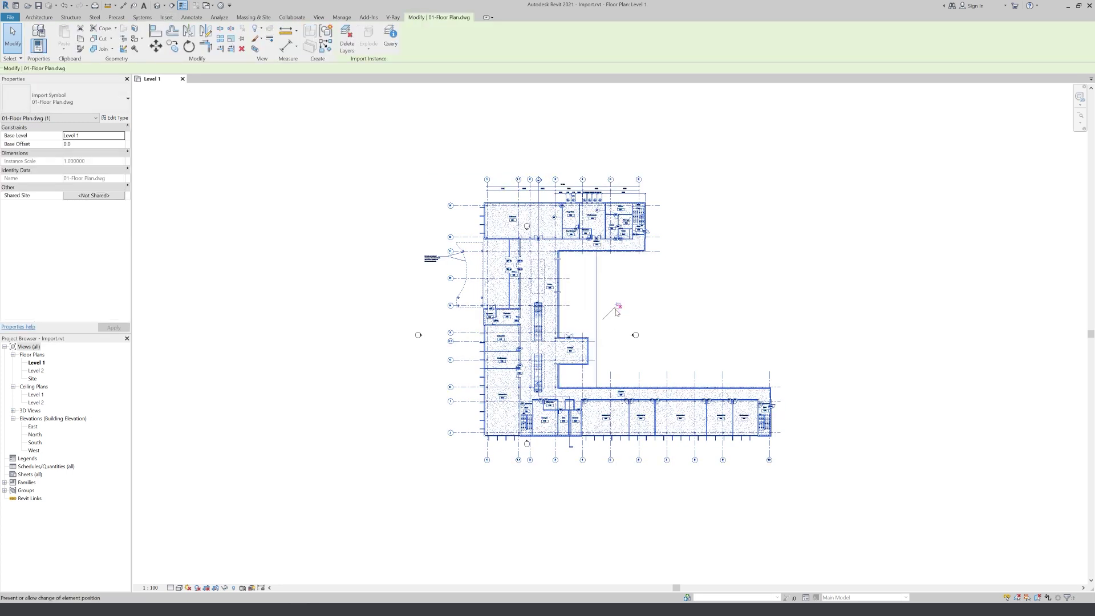
pyautogui.press('Delete')
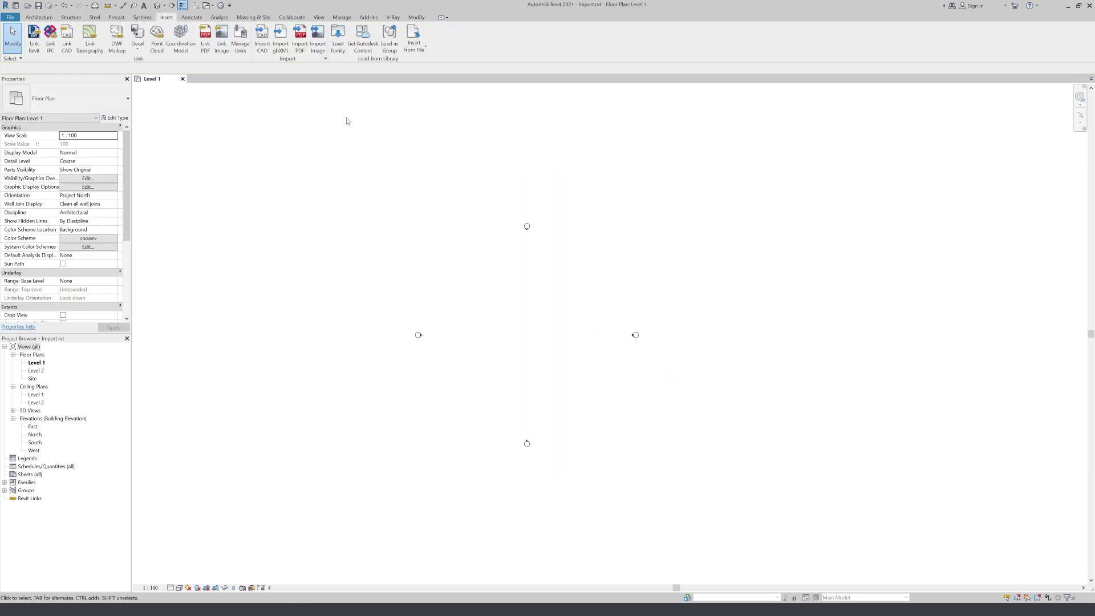
# - Import 3d House.dwg into the current view only with meter as the import unit, and check for it in the 3D view
pyautogui.click(260, 40)
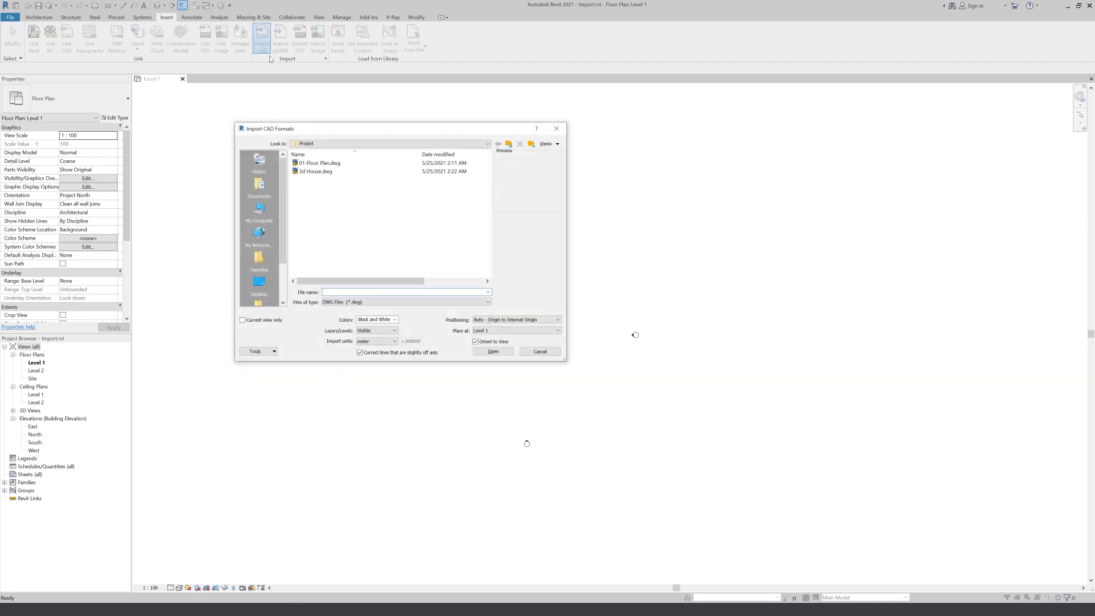
pyautogui.click(311, 172)
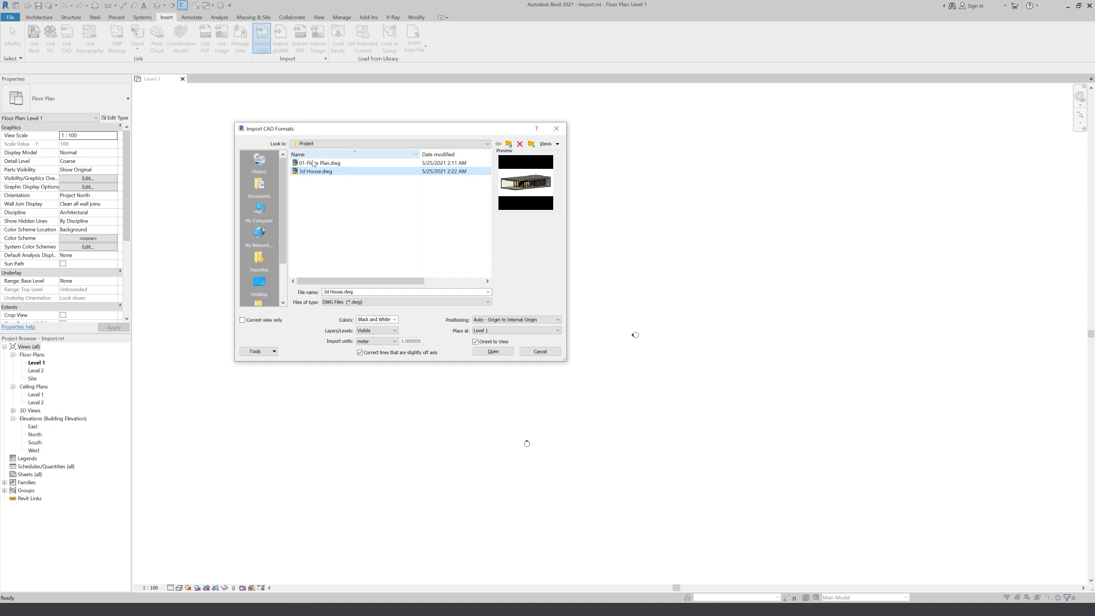
pyautogui.click(243, 321)
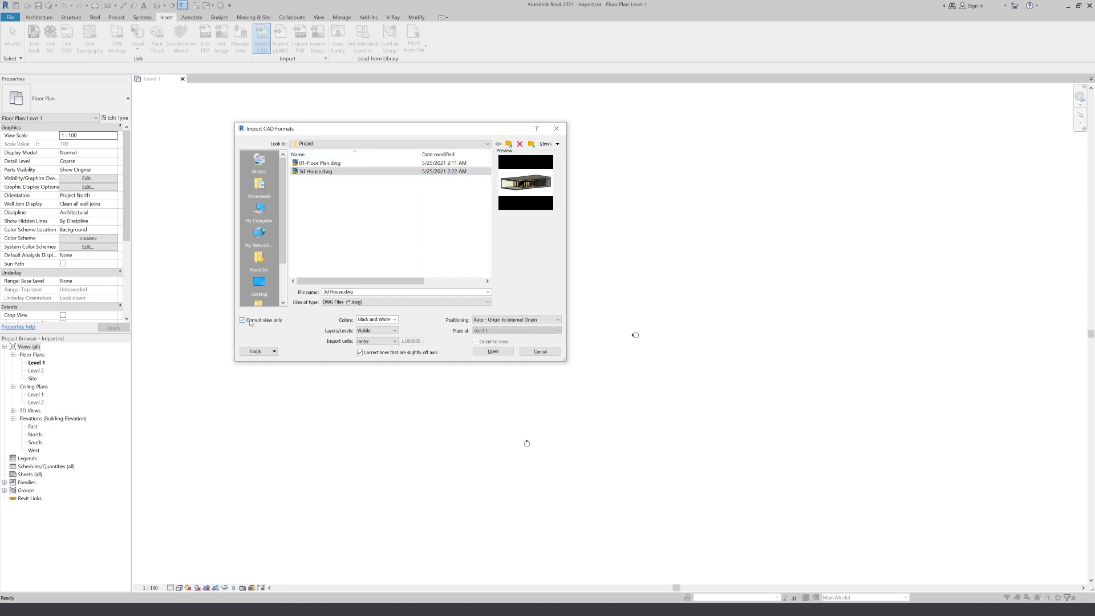
pyautogui.click(373, 343)
pyautogui.click(371, 364)
pyautogui.click(505, 353)
pyautogui.scroll(3, 550, 341)
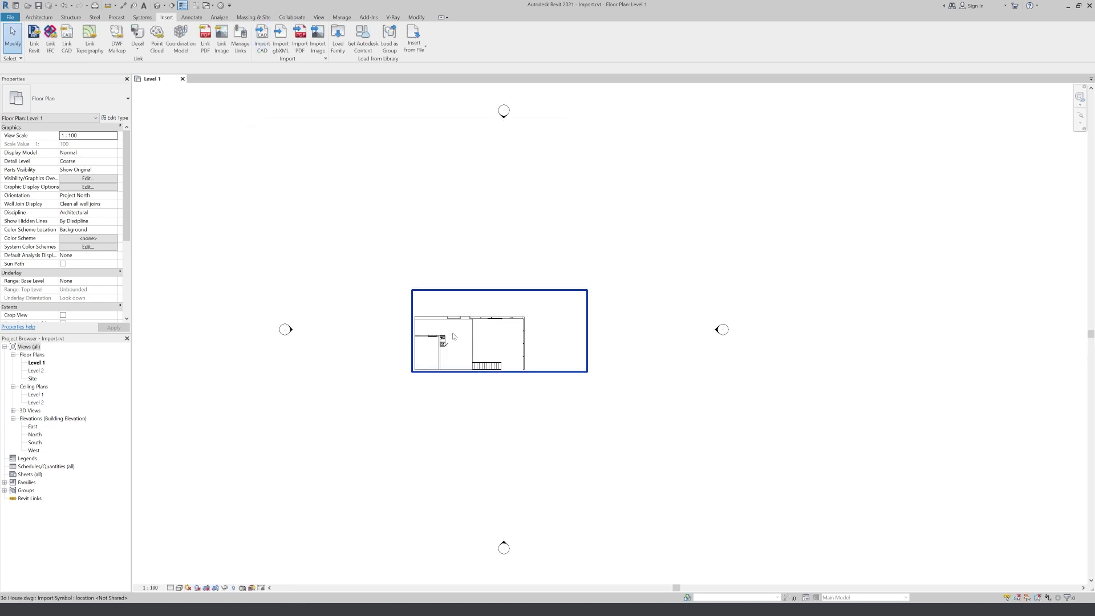
pyautogui.click(157, 6)
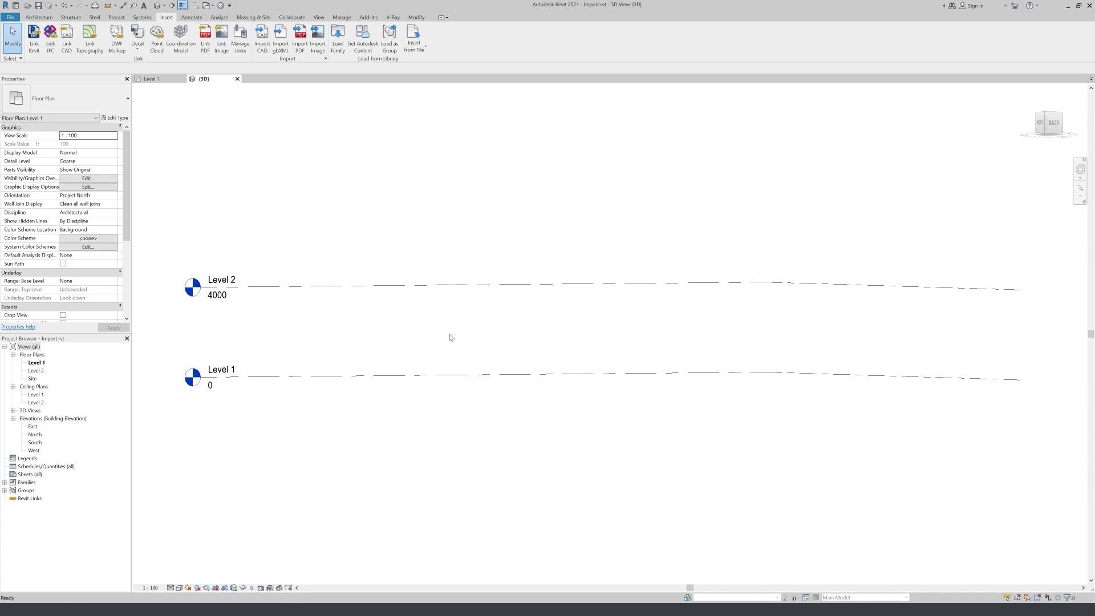
pyautogui.keyDown('shift'); pyautogui.moveTo(474, 382); pyautogui.dragTo(570, 493, button='middle'); pyautogui.keyUp('shift')
# - Return to the Level 1 plan, then unpin and delete the 3d House.dwg import
pyautogui.click(169, 79)
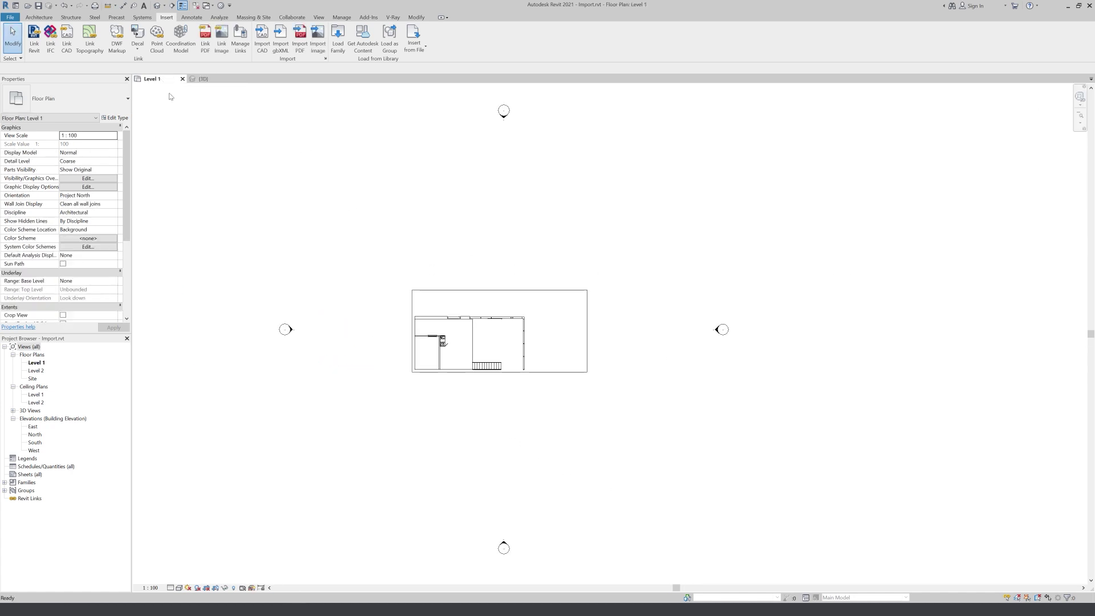
pyautogui.click(495, 375)
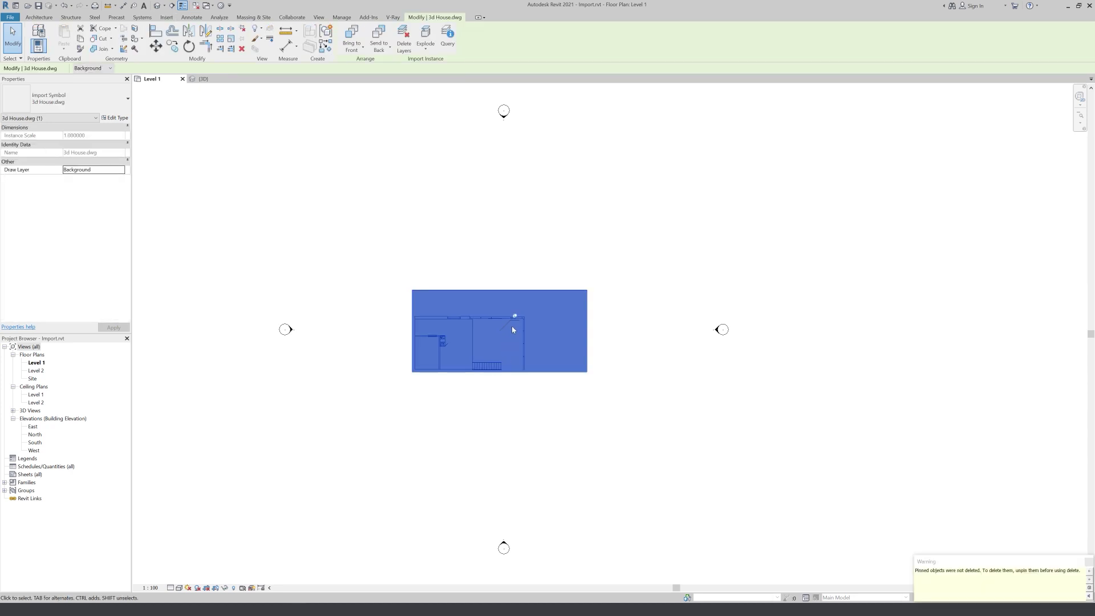
pyautogui.press('Delete')
# - Import 3d House.dwg again with the current-view-only option off, and inspect the house in the 3D view
pyautogui.click(263, 47)
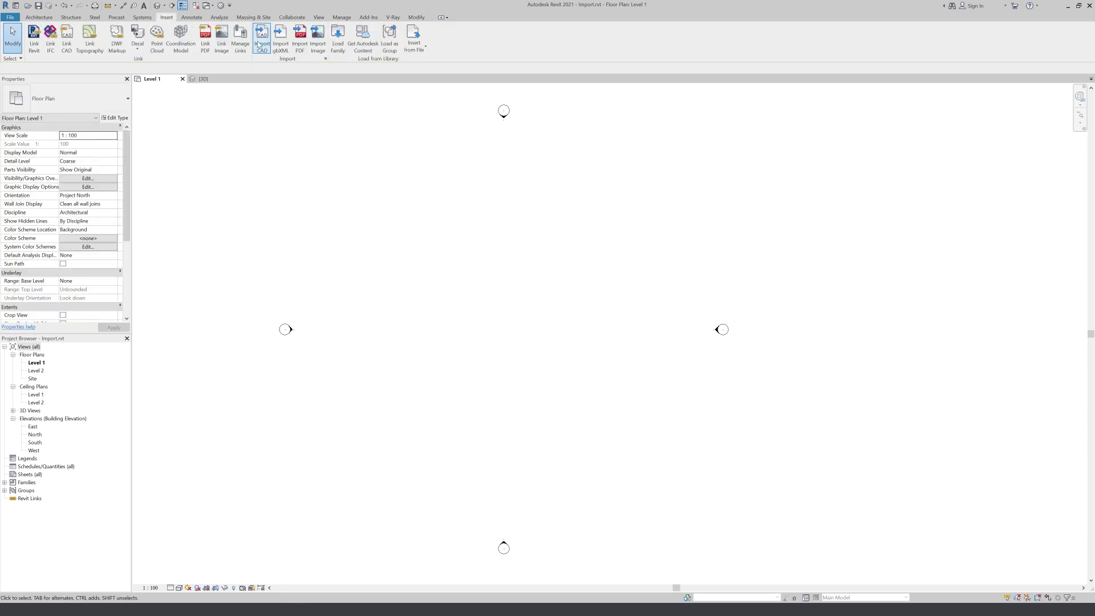
pyautogui.click(249, 322)
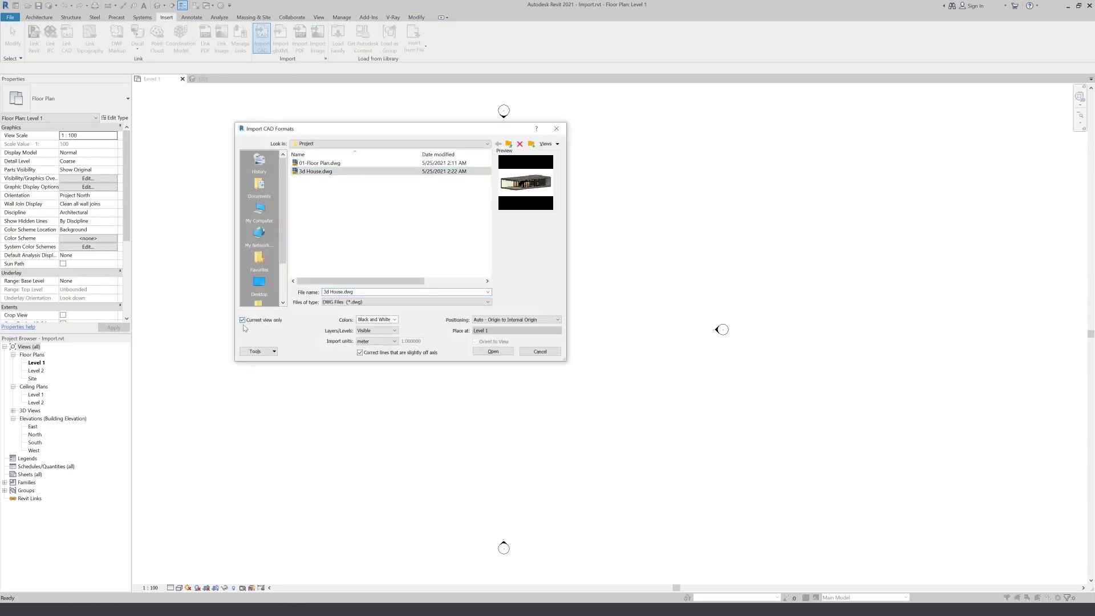
pyautogui.click(493, 351)
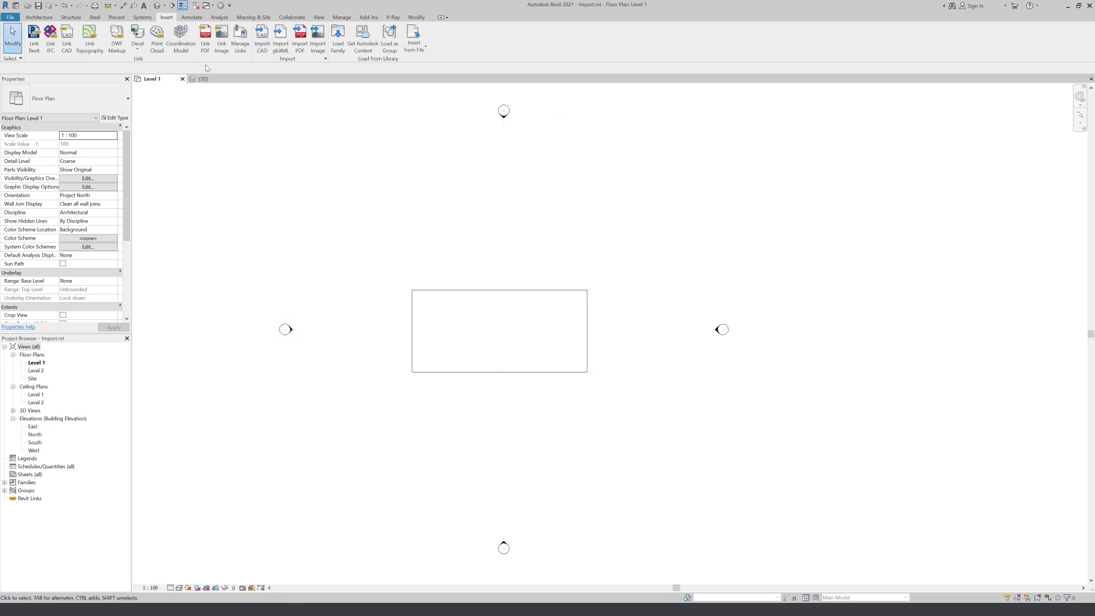
pyautogui.click(208, 79)
pyautogui.keyDown('shift'); pyautogui.moveTo(552, 415); pyautogui.dragTo(527, 381, button='middle'); pyautogui.keyUp('shift')
pyautogui.scroll(5, 526, 378)
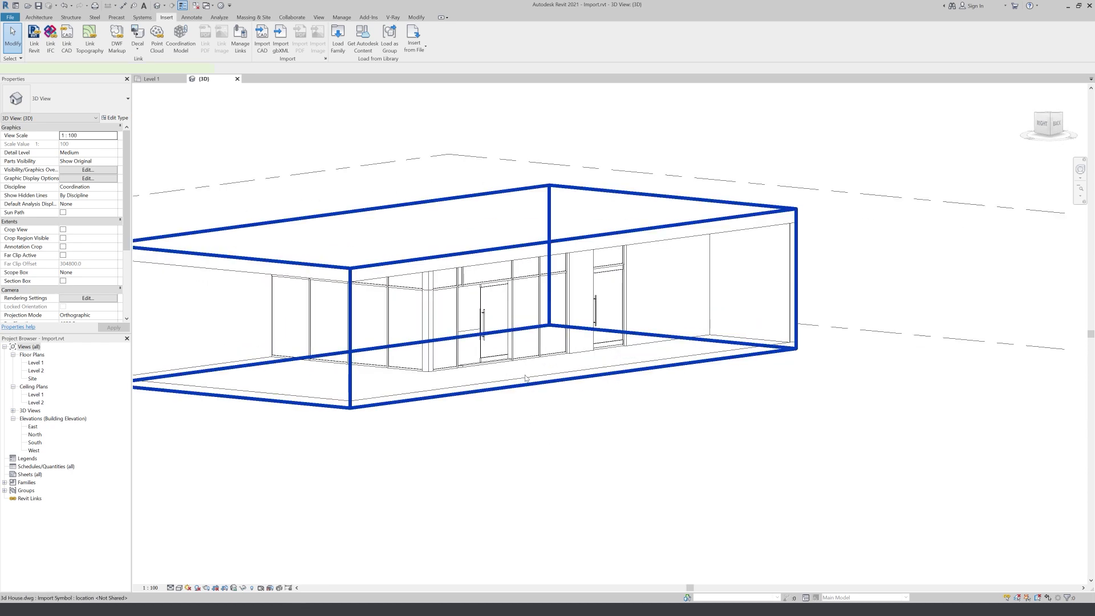
# - Select the 3d House.dwg import and query the sliding door's layer, leaving that layer visible
pyautogui.click(526, 378)
pyautogui.scroll(-3, 526, 378)
pyautogui.scroll(1, 513, 337)
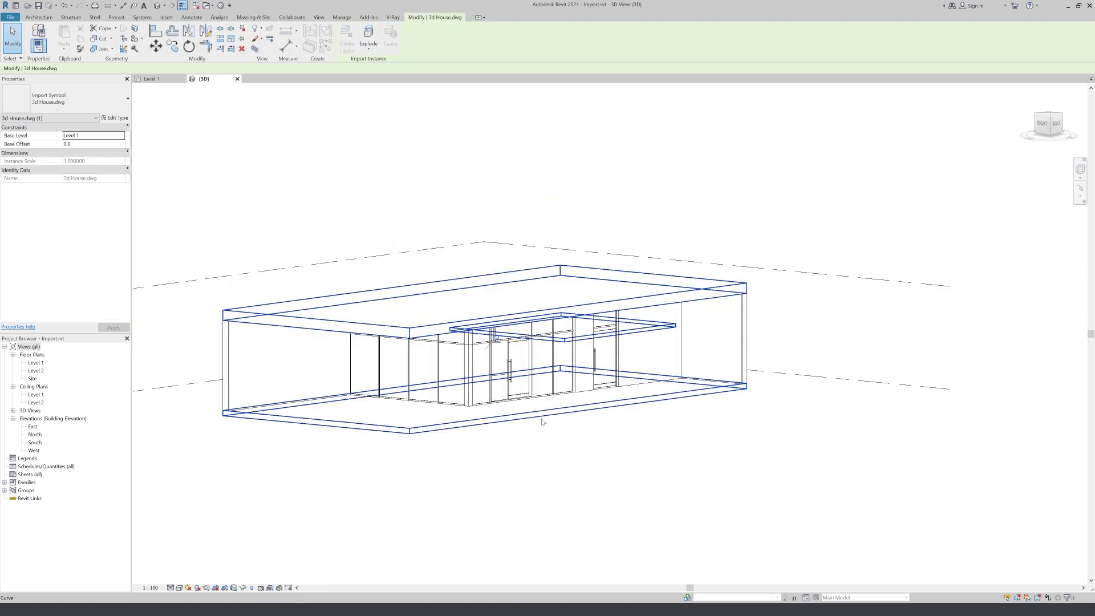
pyautogui.click(502, 394)
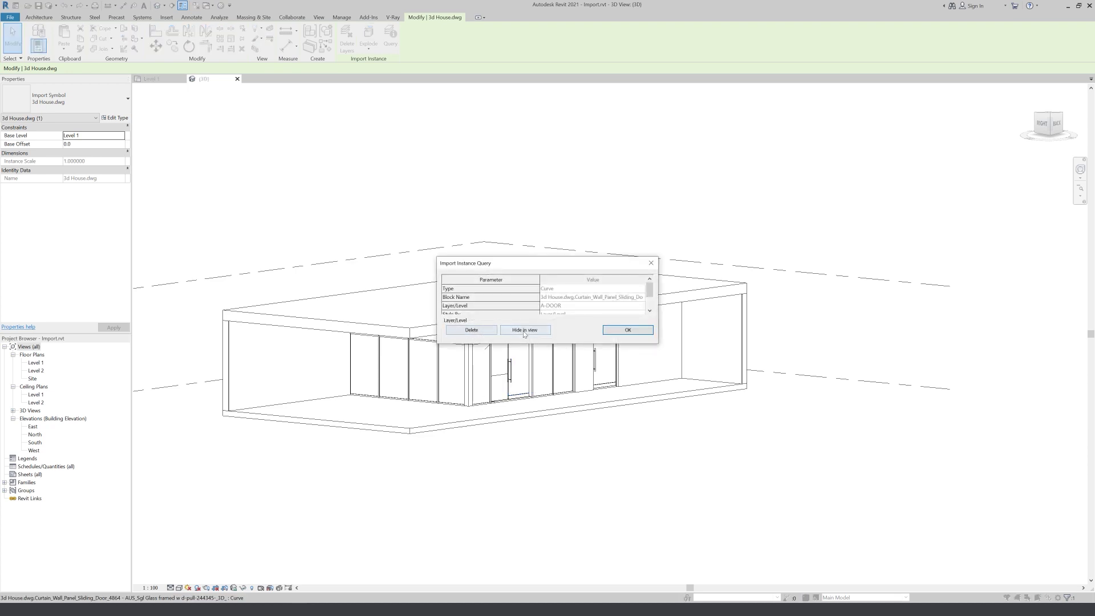
pyautogui.click(651, 263)
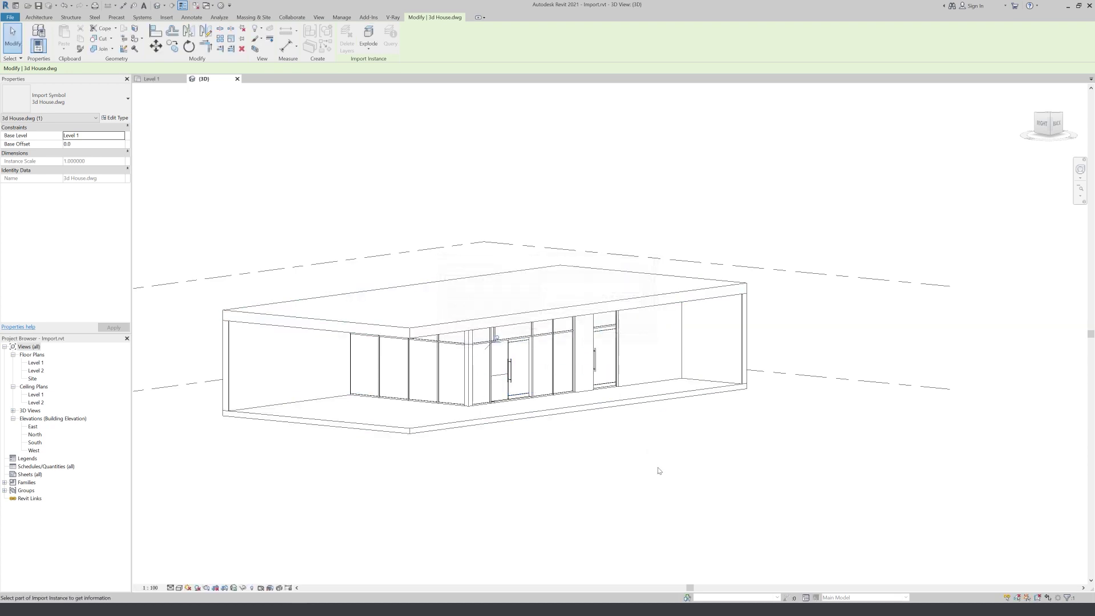
pyautogui.press('Escape')
# - Delete the 3d House.dwg import from the 3D view and return to the Level 1 floor plan
pyautogui.click(628, 317)
pyautogui.press('Delete')
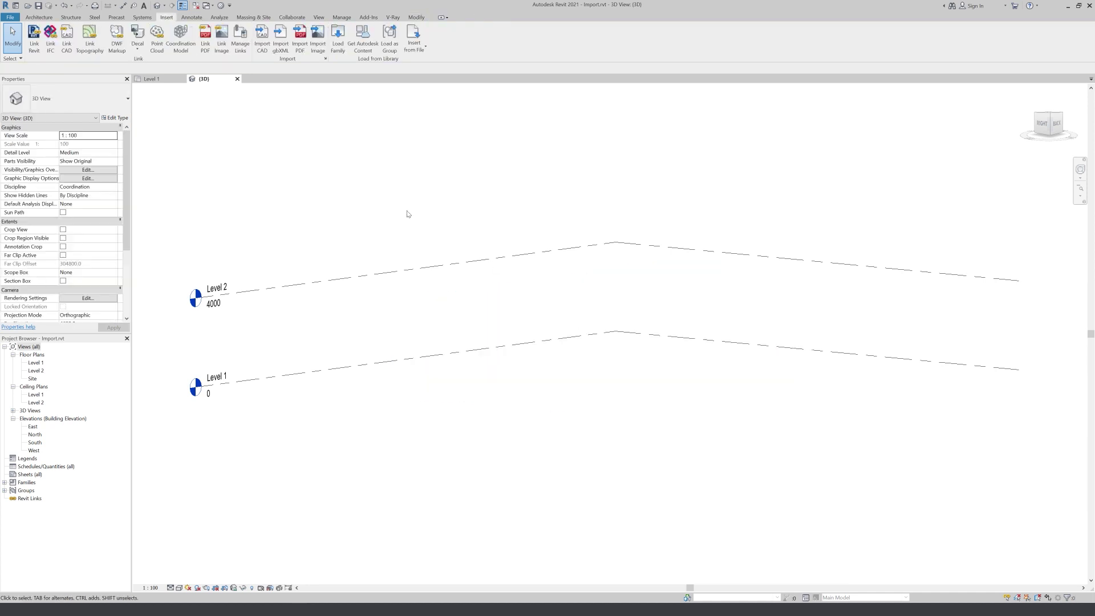
pyautogui.click(153, 79)
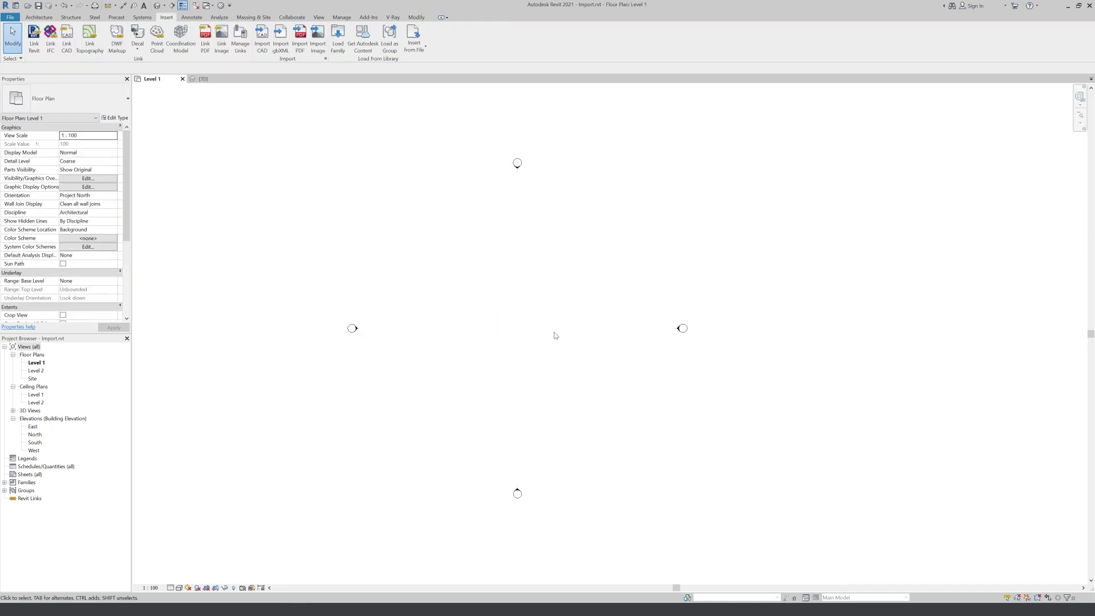
# - Check the Orient to View option of the CAD import without importing, and set the Level 1 plan's orientation to True North
pyautogui.click(263, 48)
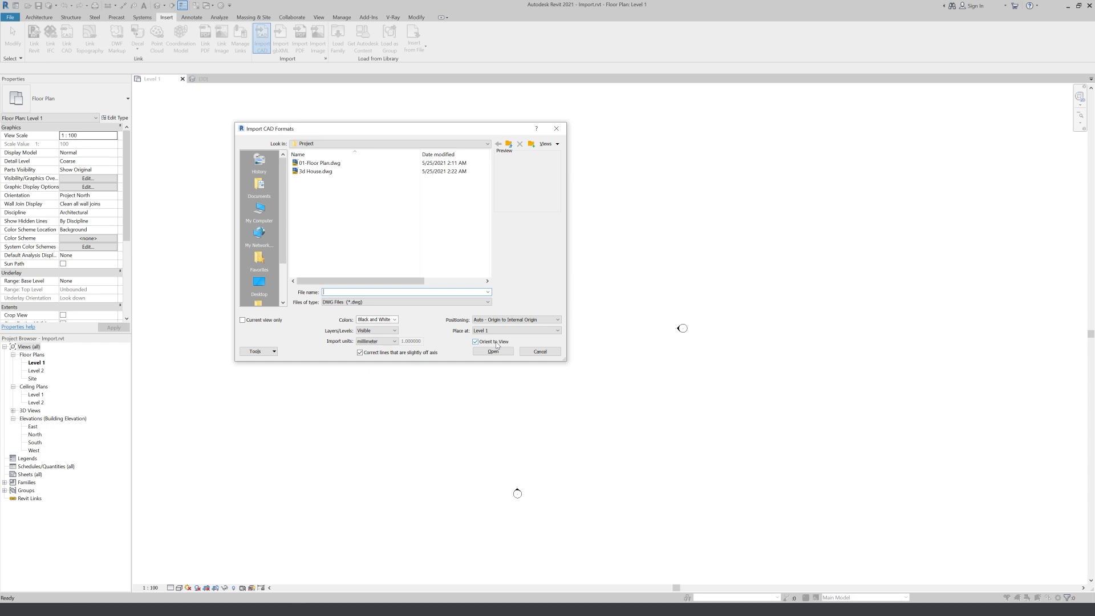
pyautogui.click(540, 351)
pyautogui.scroll(-3, 25, 241)
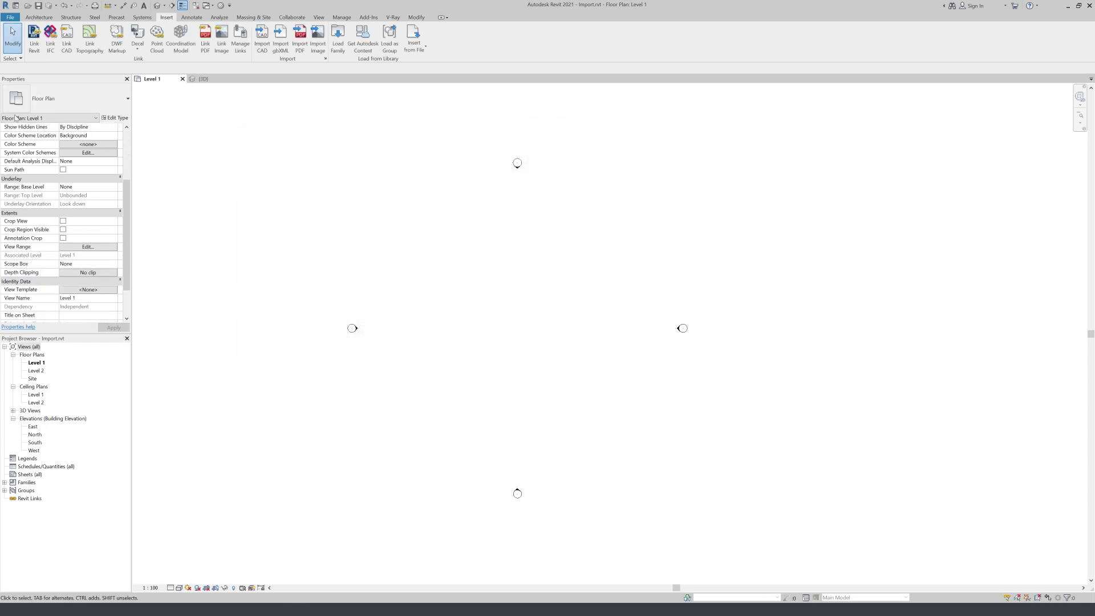
pyautogui.scroll(3, 67, 202)
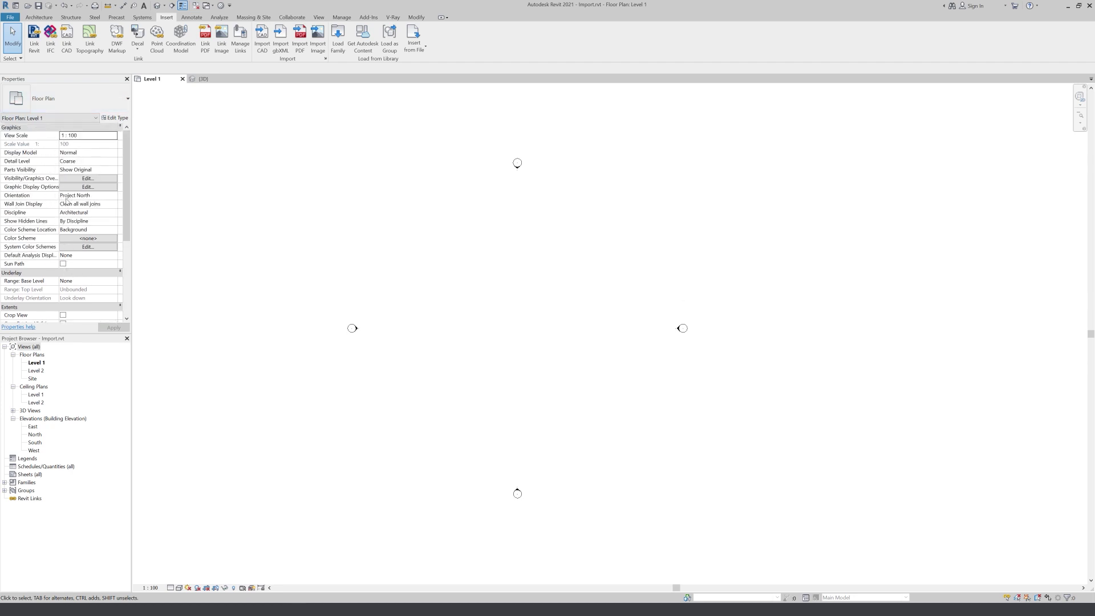
pyautogui.click(114, 195)
pyautogui.click(99, 212)
# - Rotate the project's True North 45° counterclockwise from the vertical around the default rotation center
pyautogui.click(348, 18)
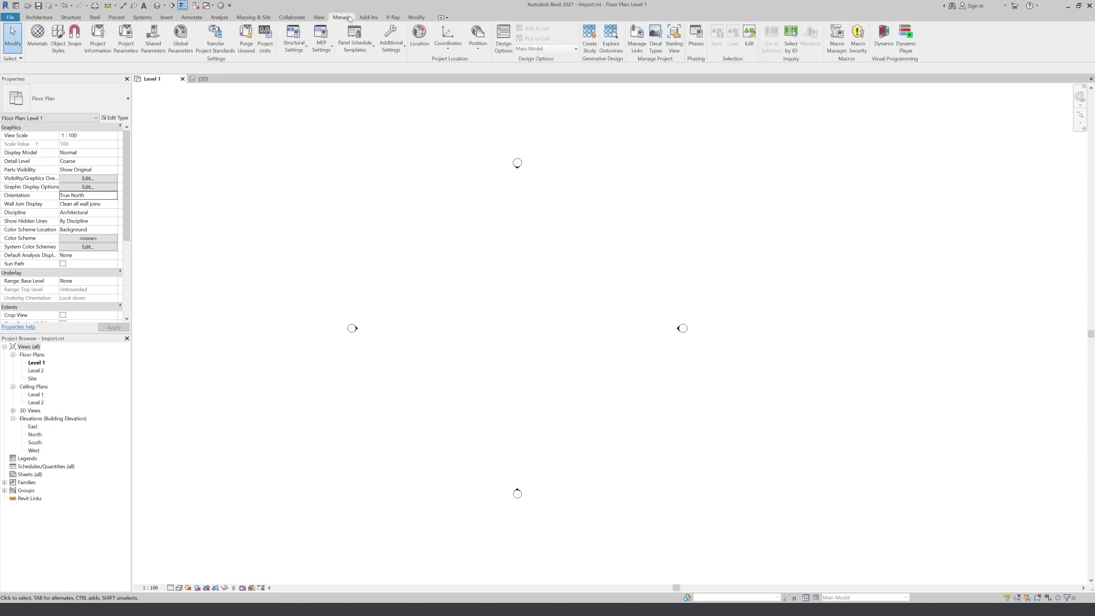
pyautogui.click(478, 38)
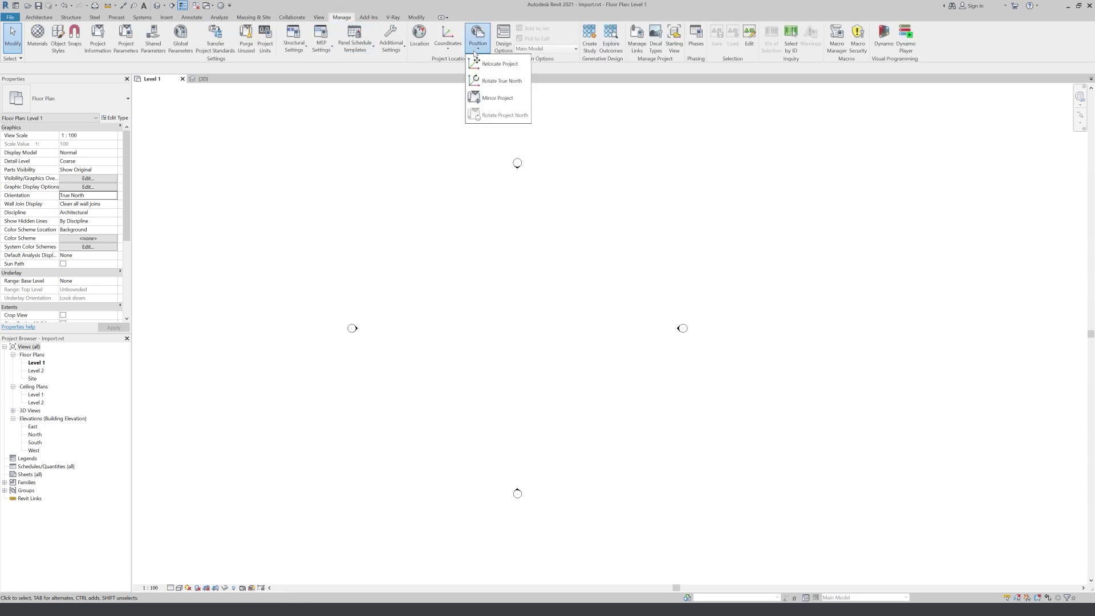
pyautogui.click(499, 83)
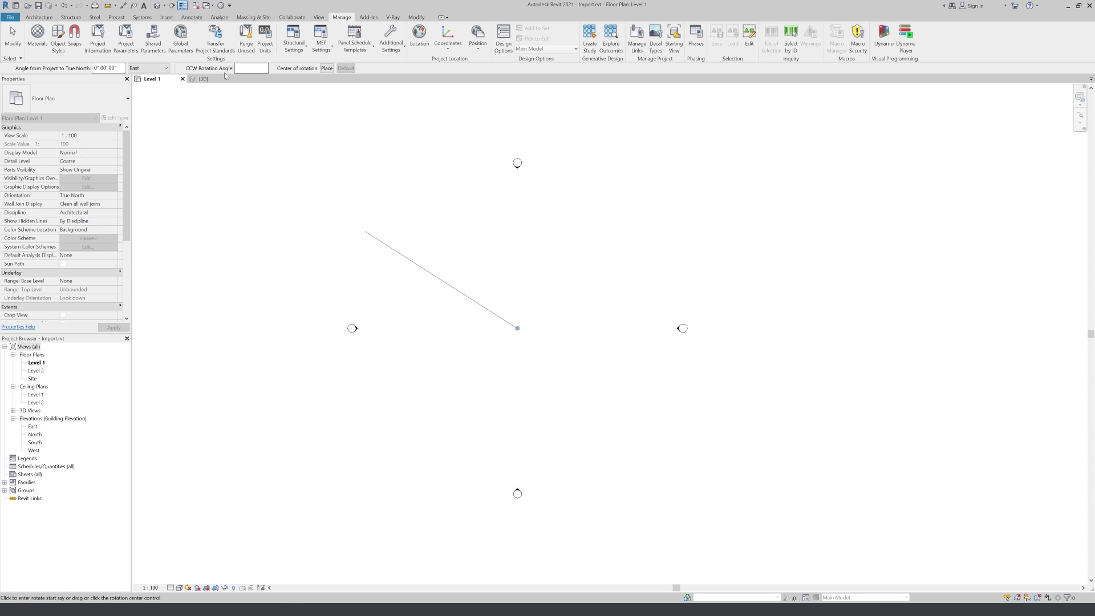
pyautogui.click(513, 190)
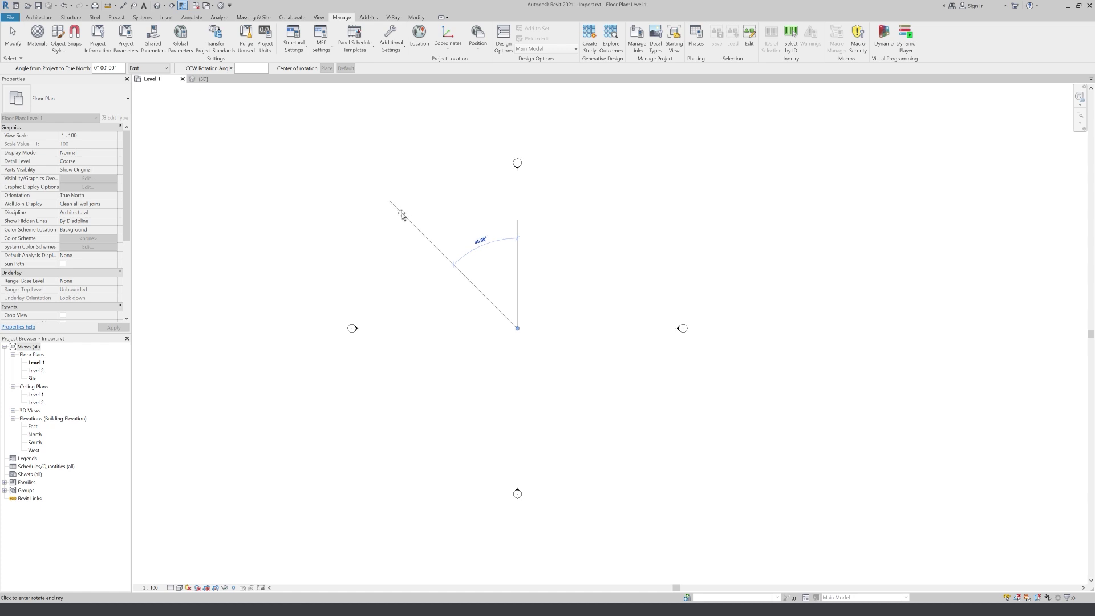
pyautogui.click(401, 215)
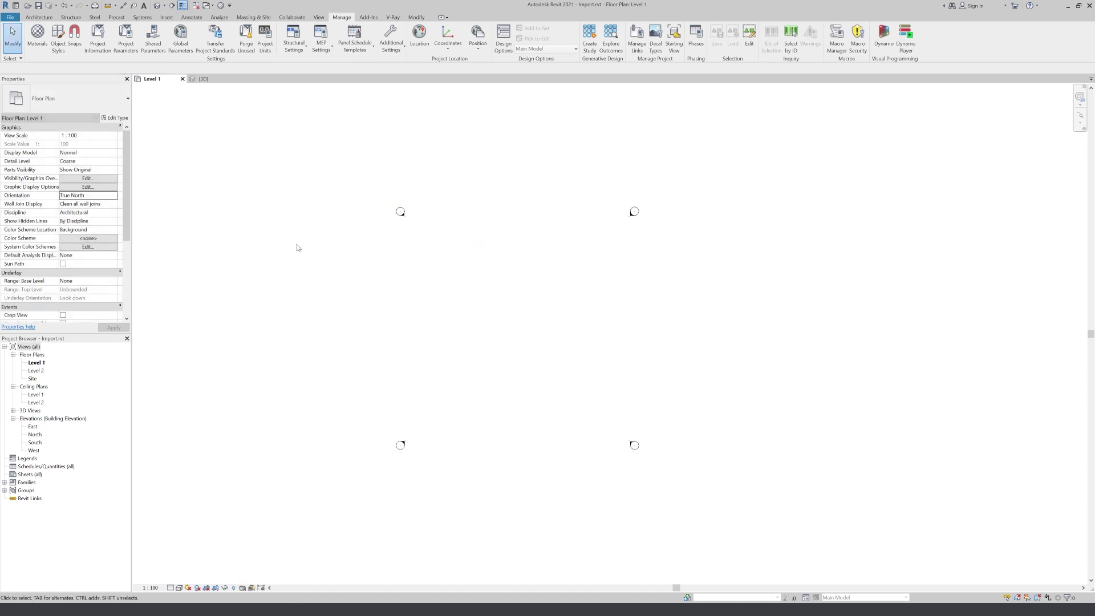
pyautogui.scroll(-1, 464, 344)
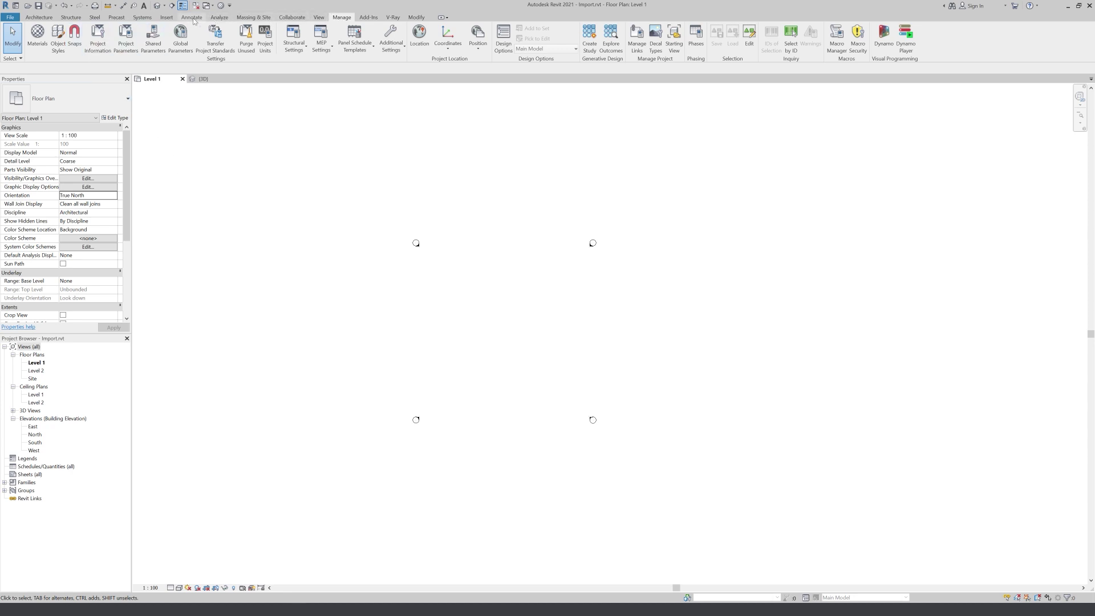
# - Import 01-Floor Plan.dwg in black and white and millimeters with Orient to View on, and delete the import after checking its alignment
pyautogui.click(165, 17)
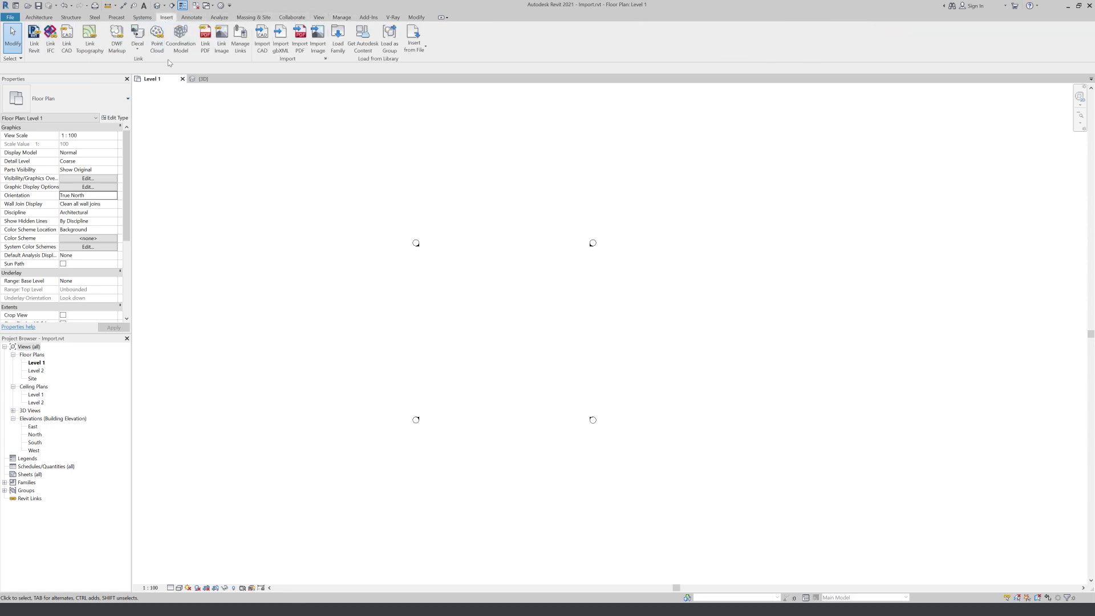
pyautogui.click(263, 46)
pyautogui.click(318, 163)
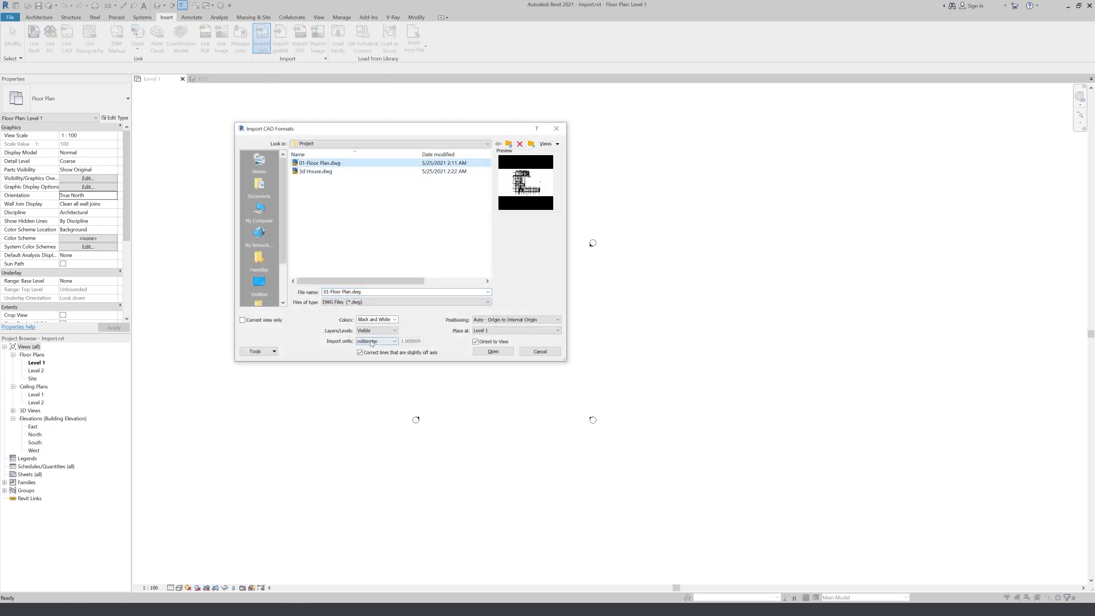
pyautogui.click(493, 352)
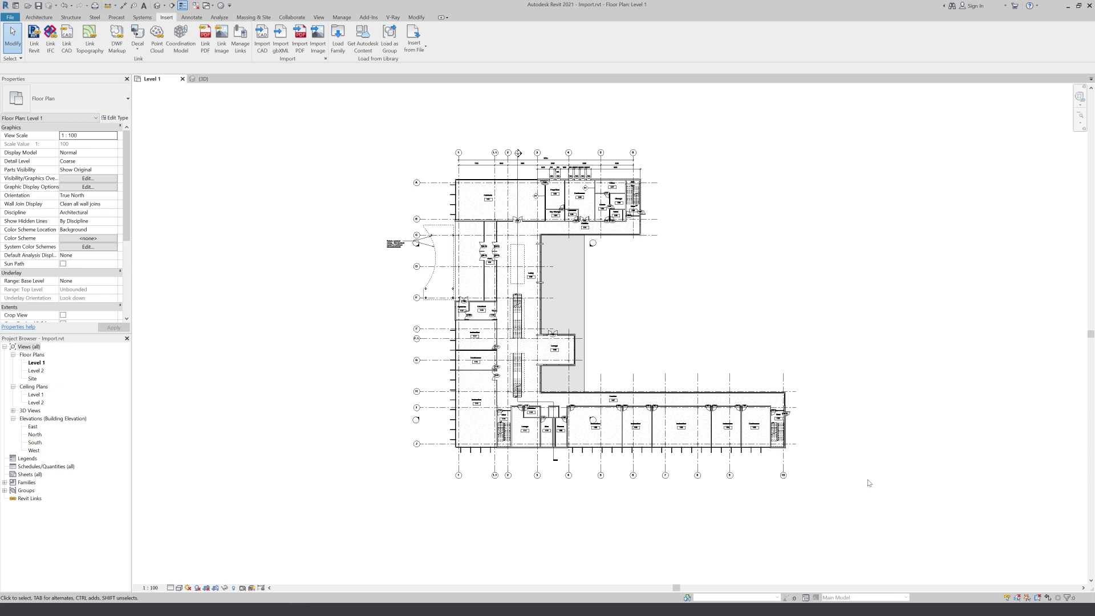
pyautogui.click(765, 452)
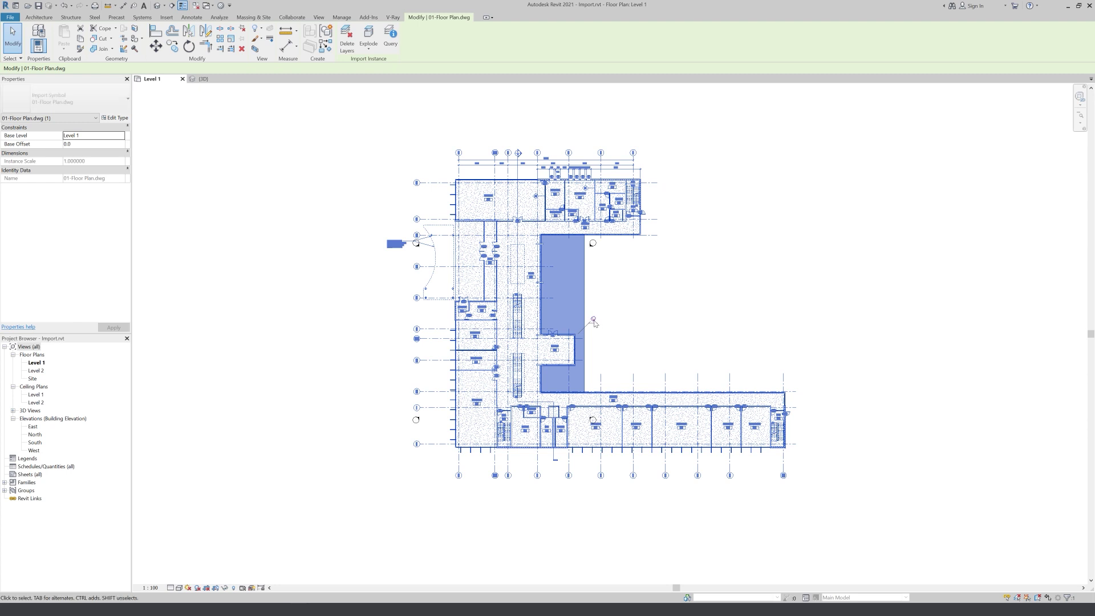
pyautogui.press('Delete')
# - Import 01-Floor Plan.dwg in black and white and millimeters with Orient to View off, and inspect the plan's rotation
pyautogui.click(262, 40)
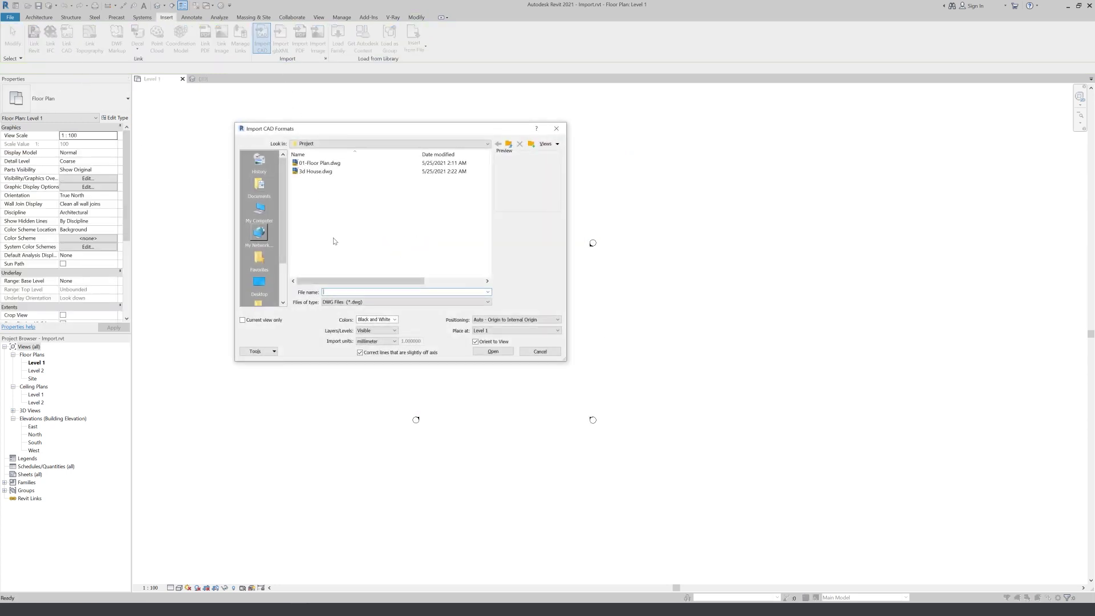
pyautogui.click(336, 163)
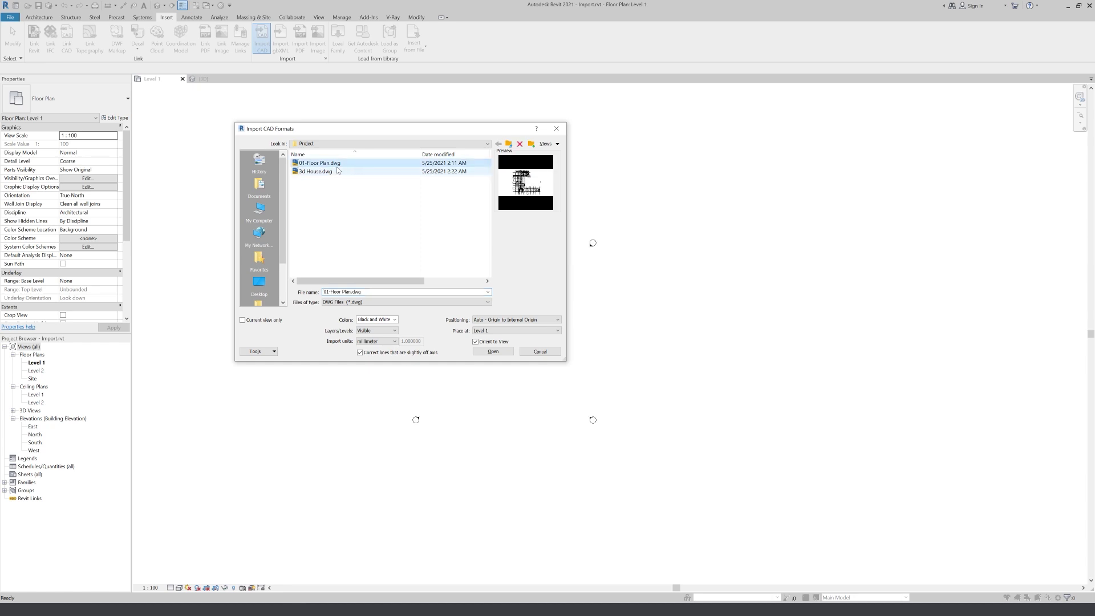
pyautogui.click(484, 343)
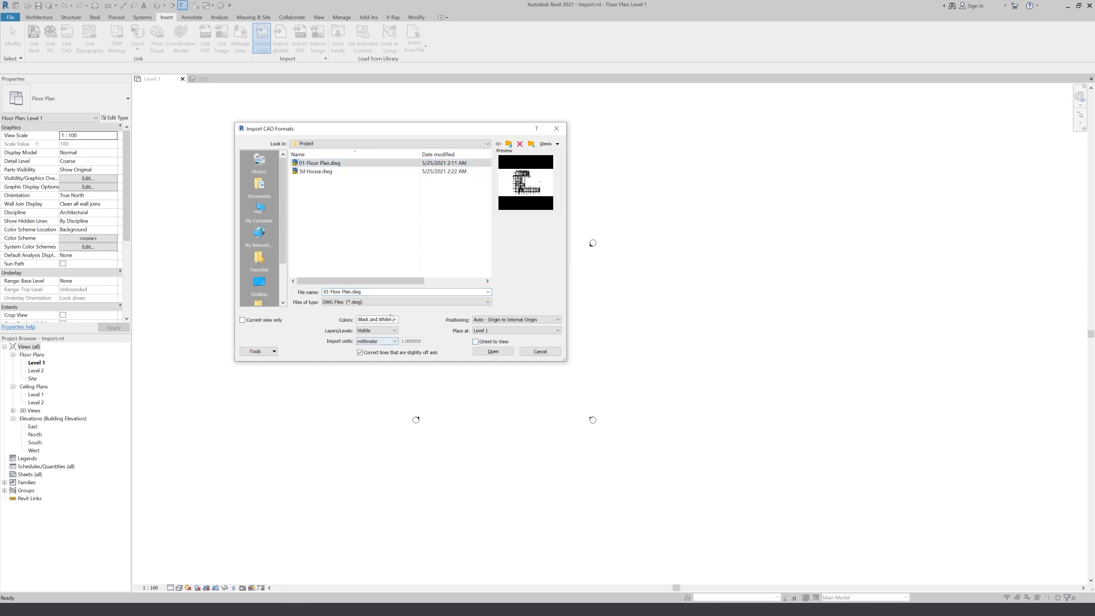
pyautogui.click(493, 351)
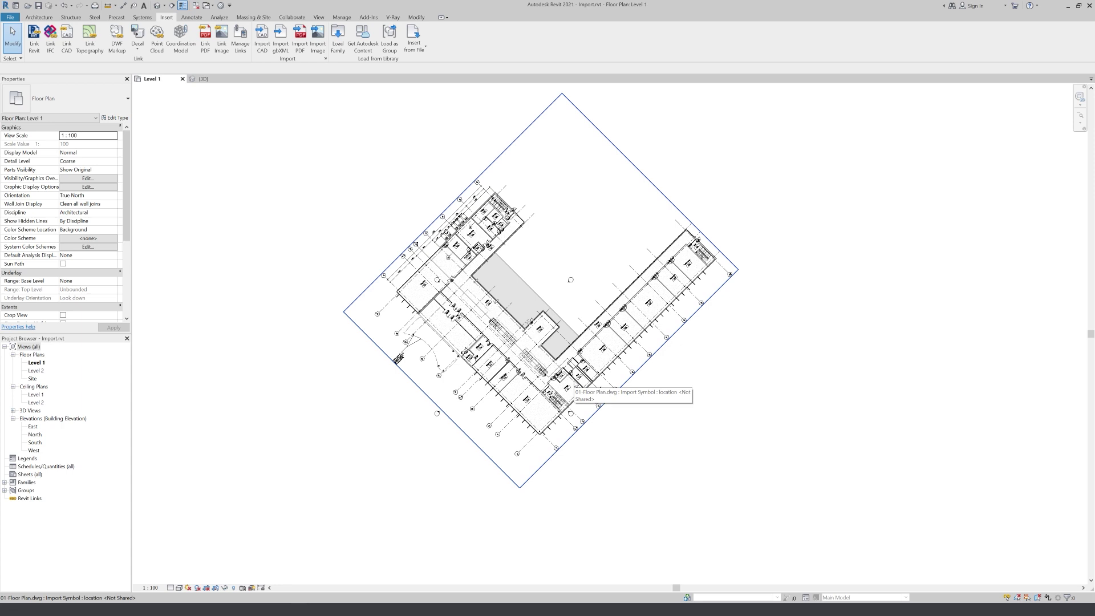
pyautogui.scroll(4, 534, 323)
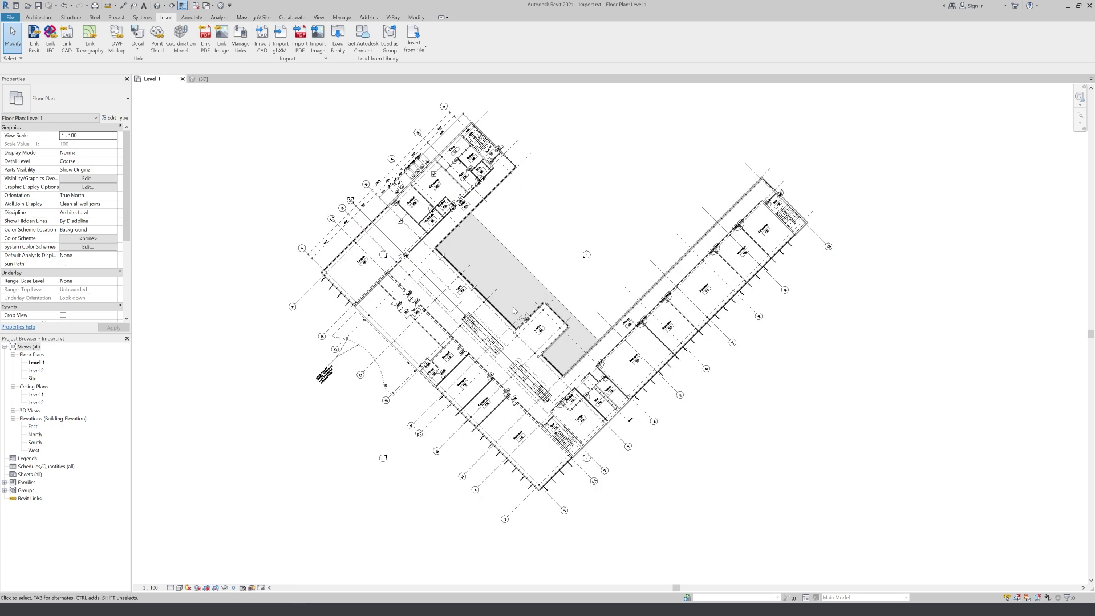
pyautogui.scroll(-2, 523, 323)
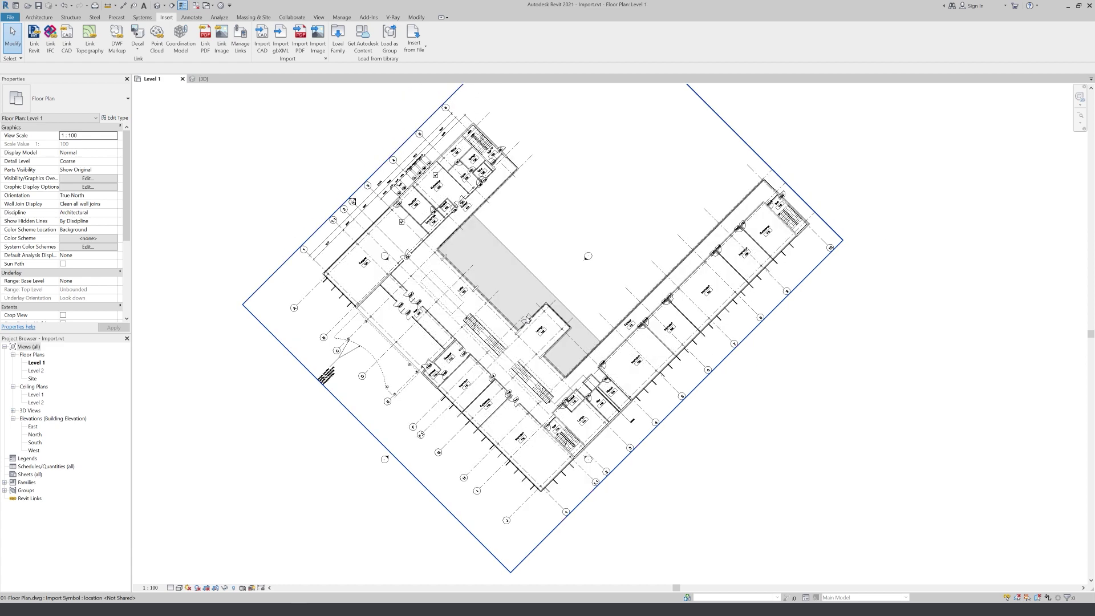